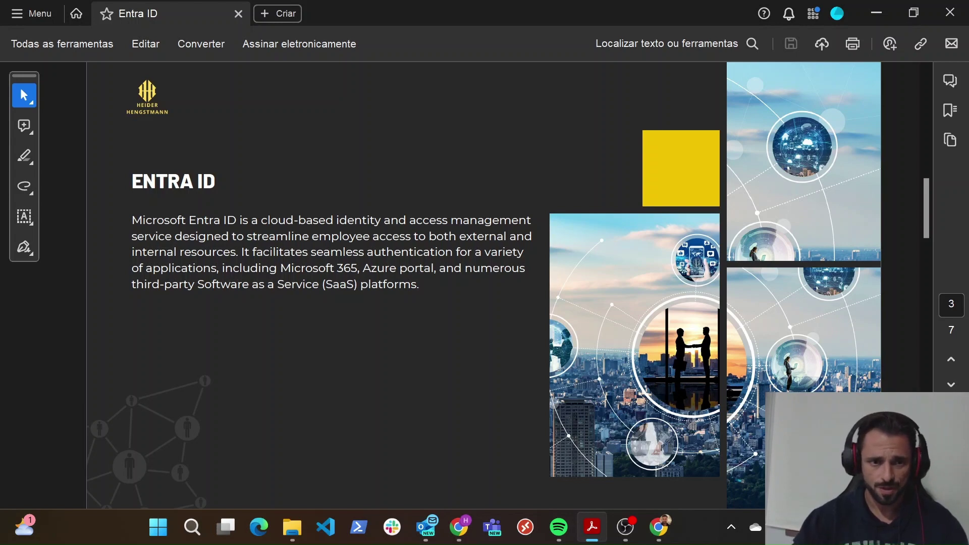
# Scroll the Entra ID PDF to page 3, the introductory overview of Microsoft Entra ID.
pyautogui.moveTo(927, 210); pyautogui.dragTo(918, 265)
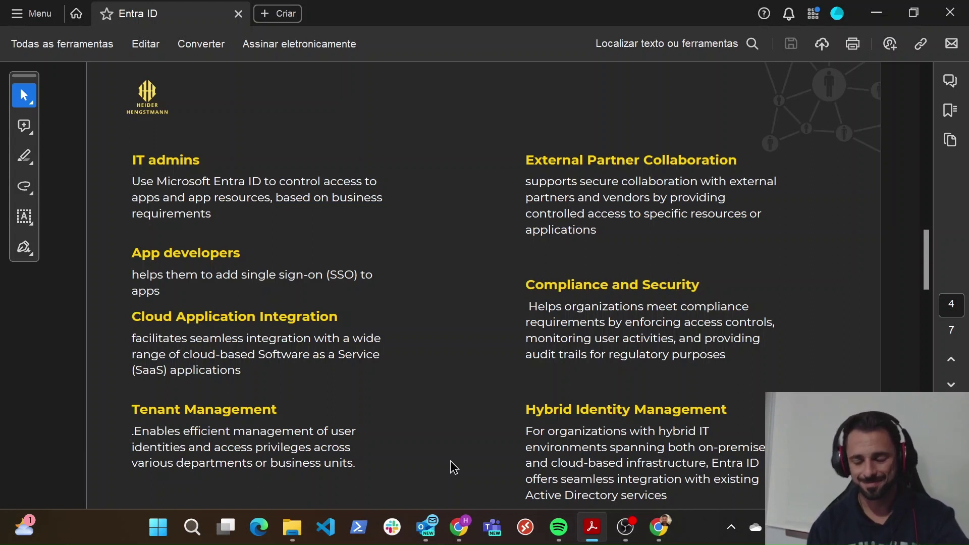
pyautogui.moveTo(928, 265); pyautogui.dragTo(929, 260)
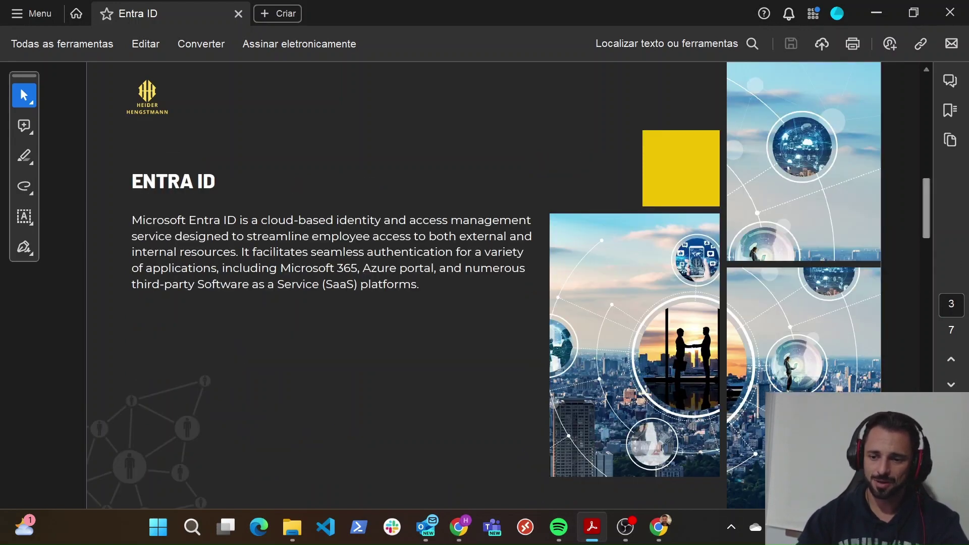
# Advance the PDF to the page 5 Hands-On slide, then switch to the Azure portal in Chrome.
pyautogui.press('pagedown')
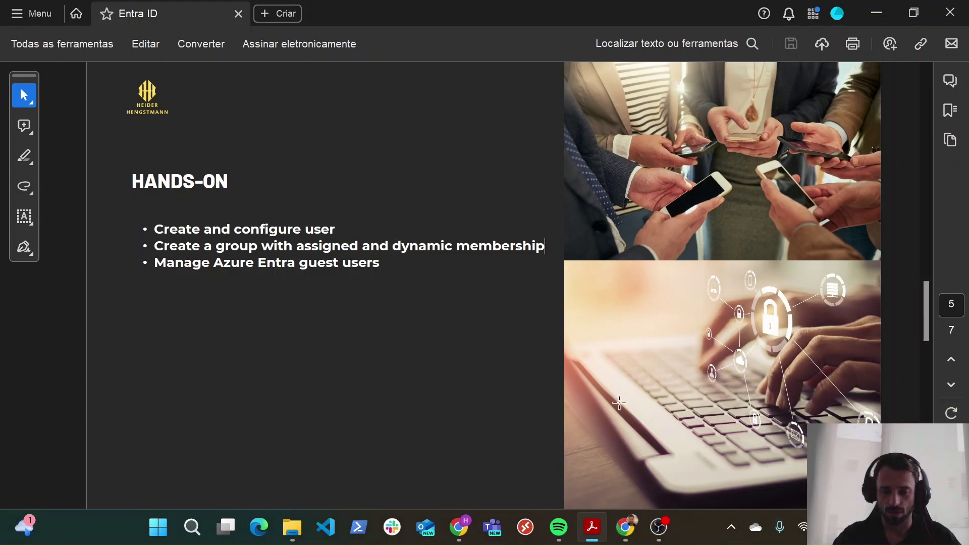
pyautogui.click(625, 527)
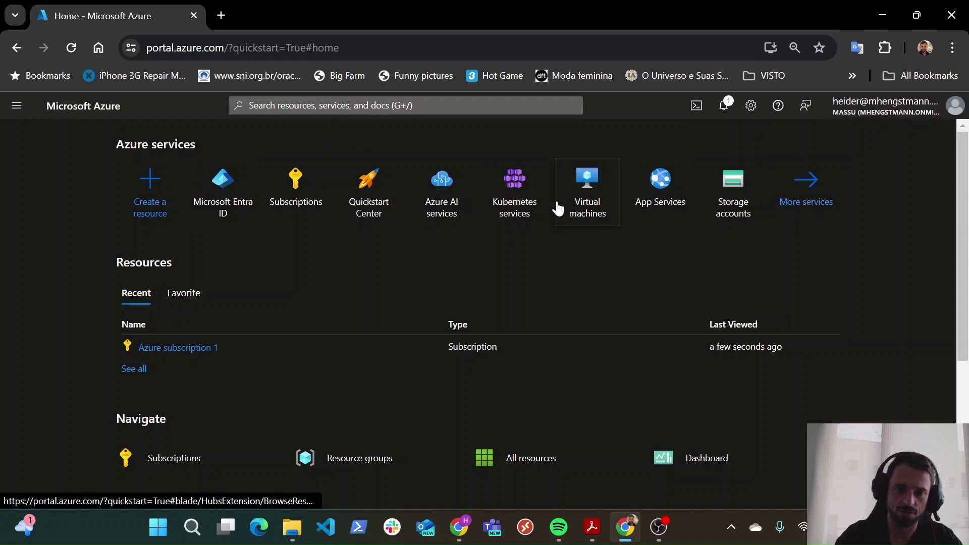
# From the Massu tenant's Entra ID Users list, choose Create new user under New user.
pyautogui.click(226, 184)
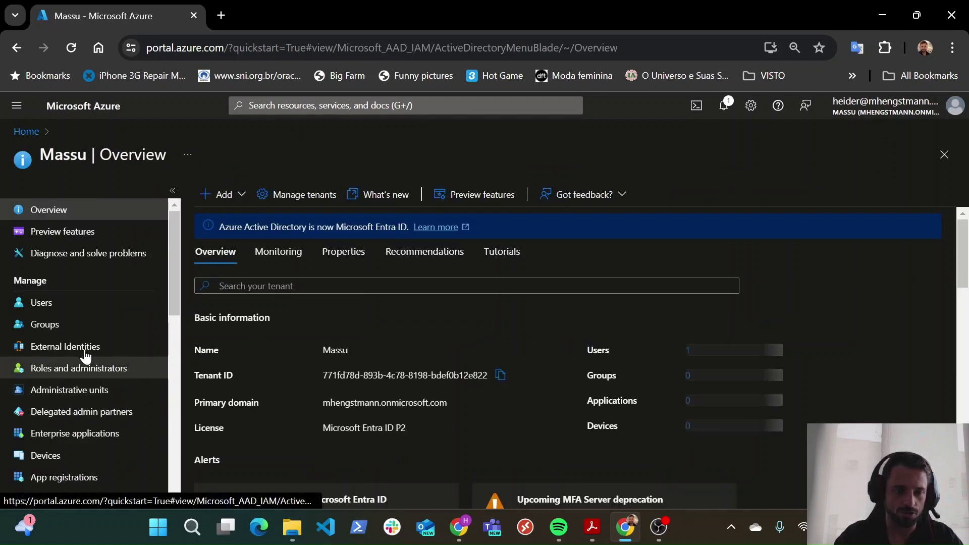
pyautogui.click(56, 304)
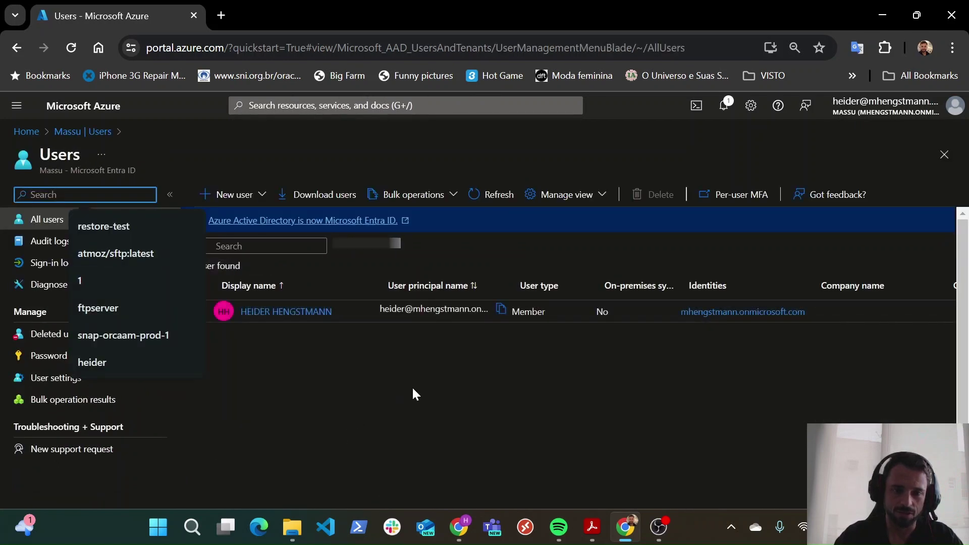
pyautogui.click(371, 365)
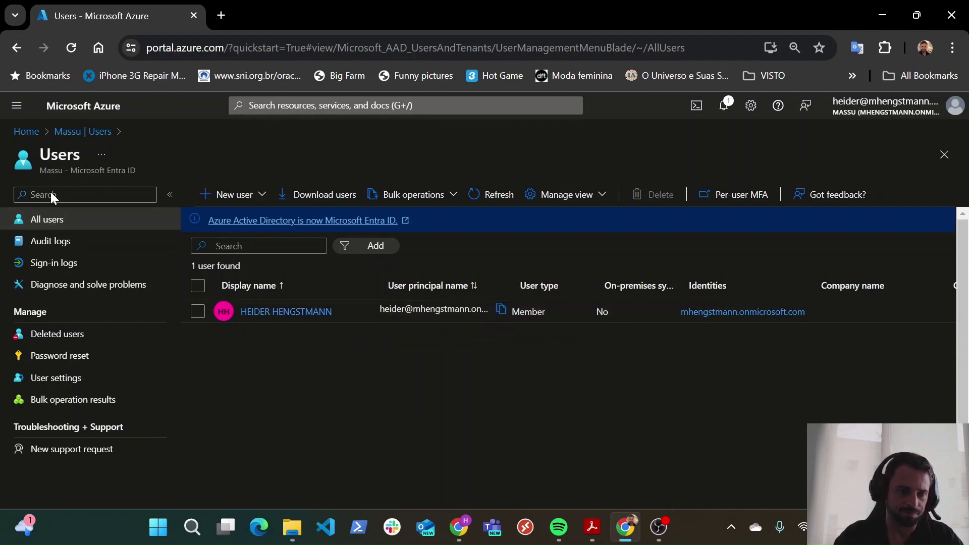
pyautogui.click(66, 132)
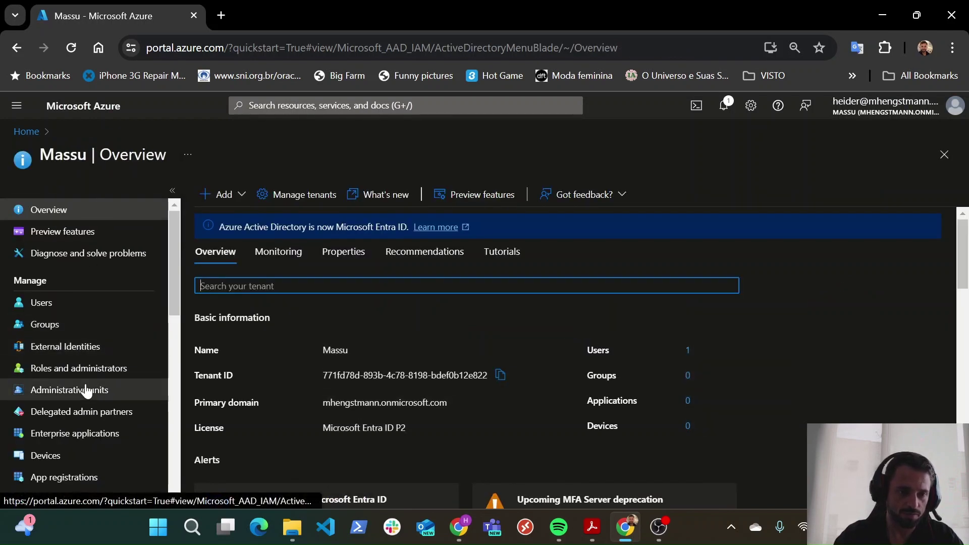
pyautogui.click(68, 309)
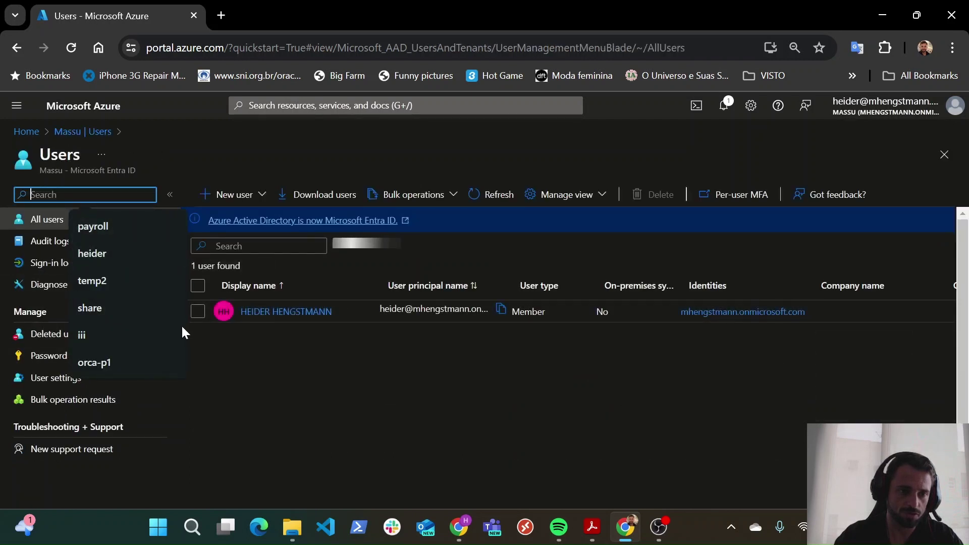
pyautogui.click(230, 199)
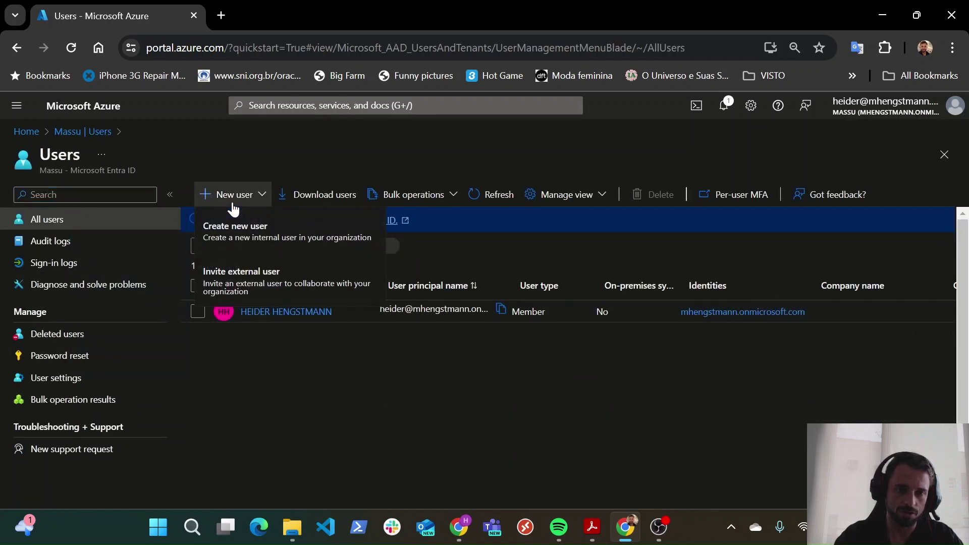
pyautogui.click(275, 245)
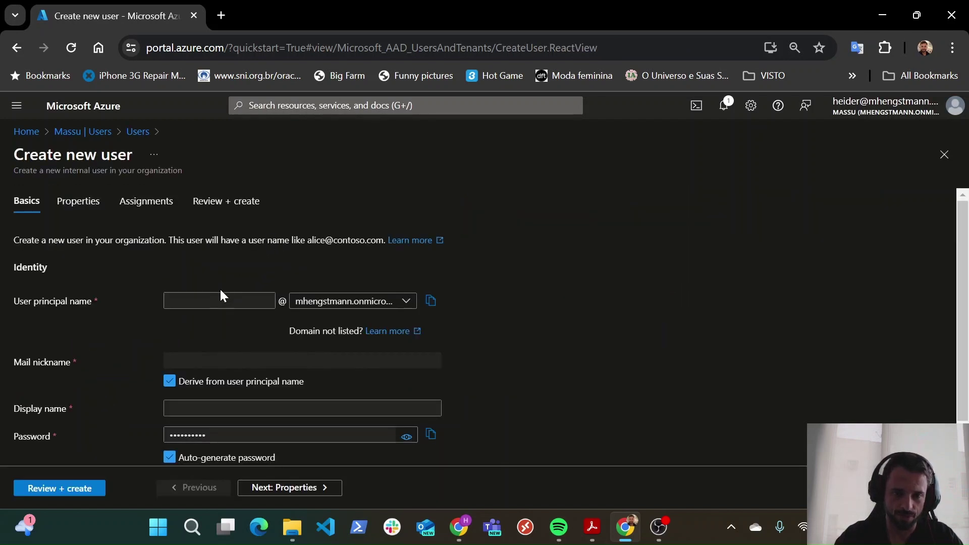
# Set the basics: principal name user1 on the default domain, display name 'User 1 Support', custom password.
pyautogui.click(393, 301)
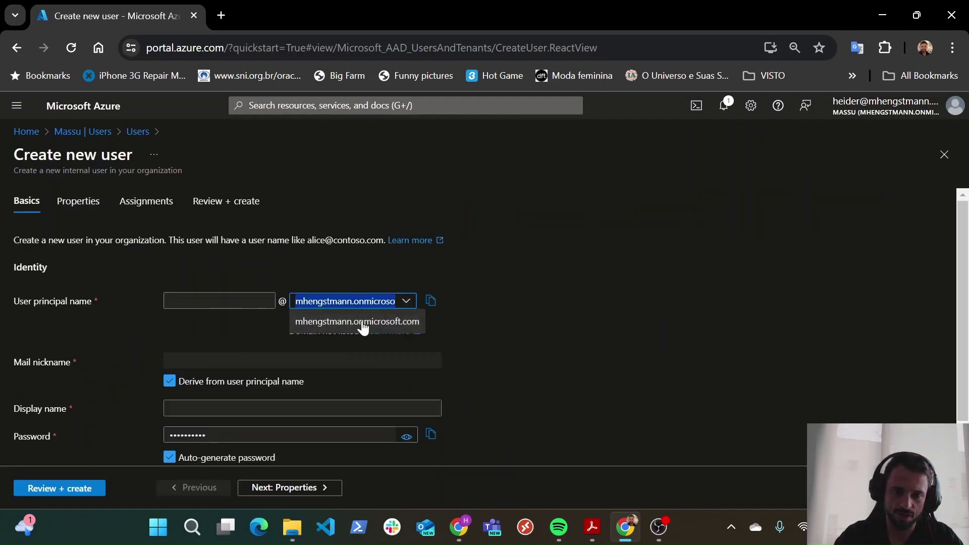
pyautogui.click(394, 318)
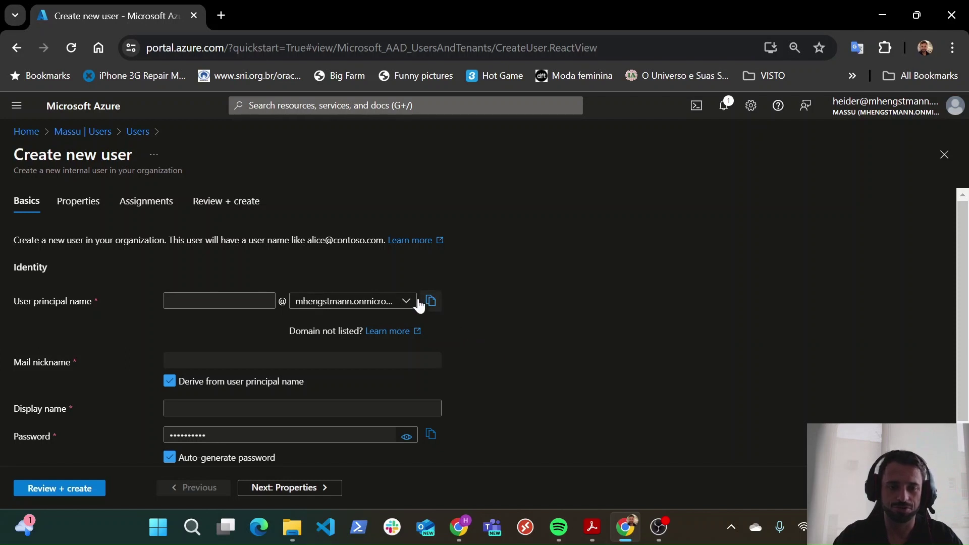
pyautogui.click(228, 303)
pyautogui.write('user1')
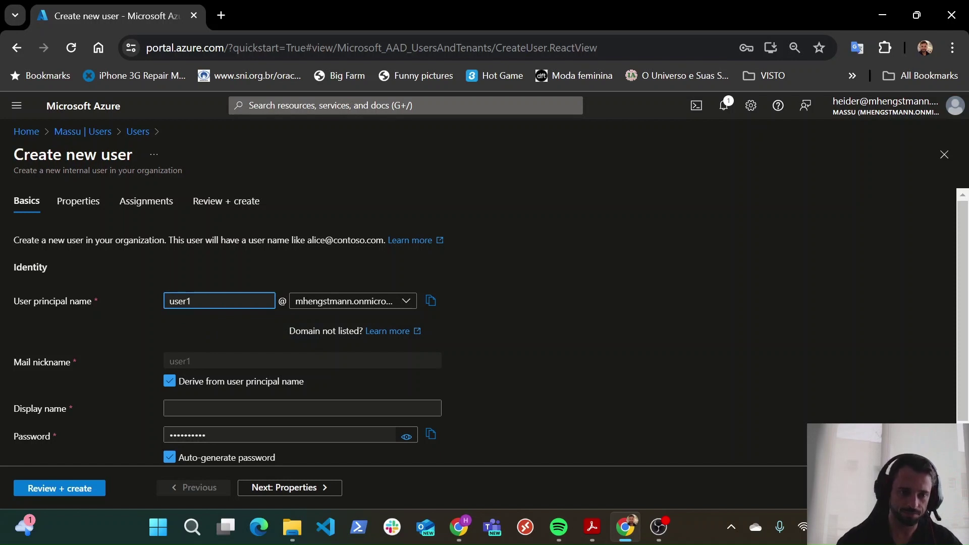
pyautogui.scroll(-1, 484, 327)
pyautogui.click(302, 367)
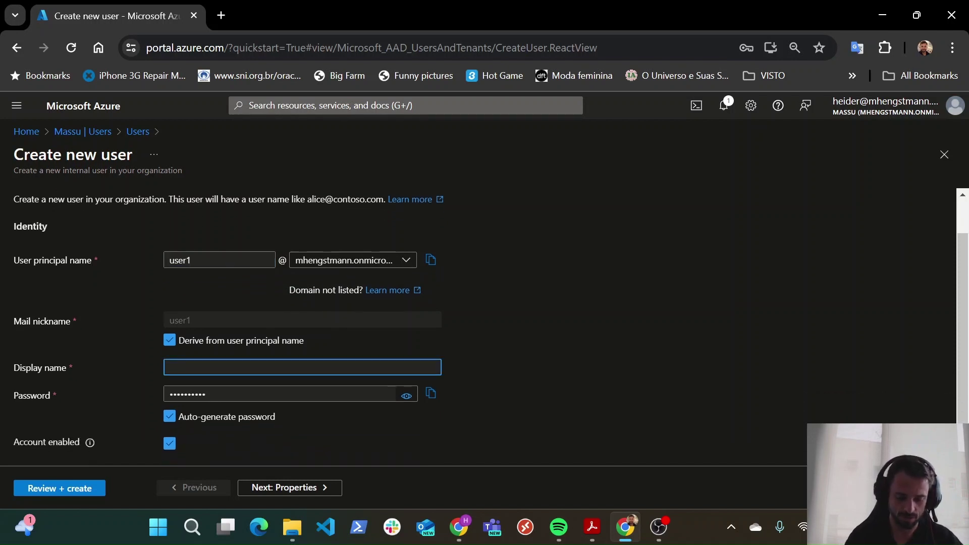
pyautogui.write('User 1')
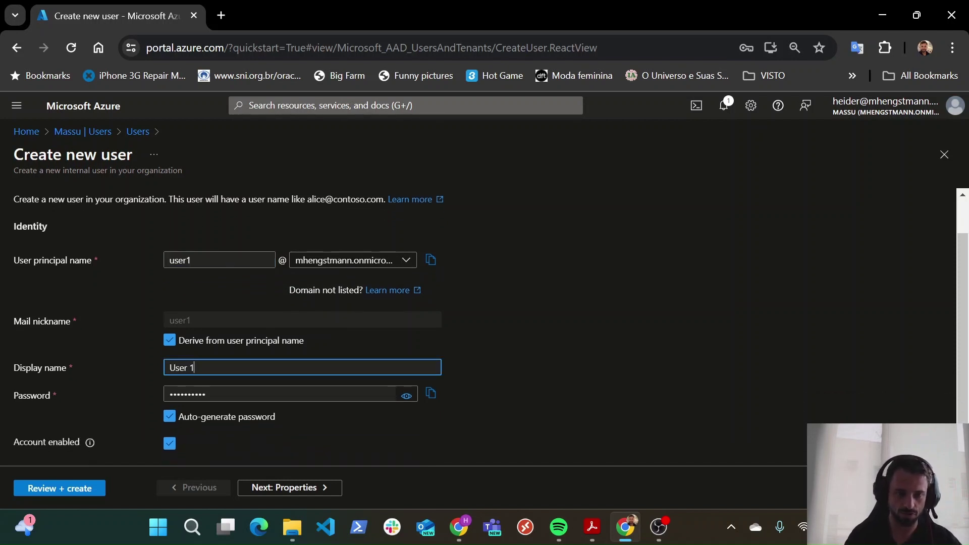
pyautogui.write(' Support')
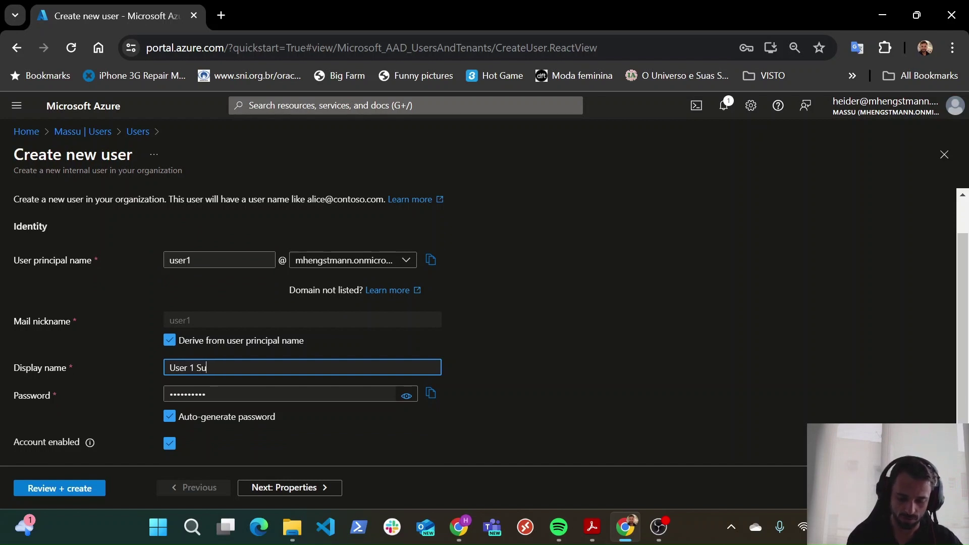
pyautogui.press('Tab')
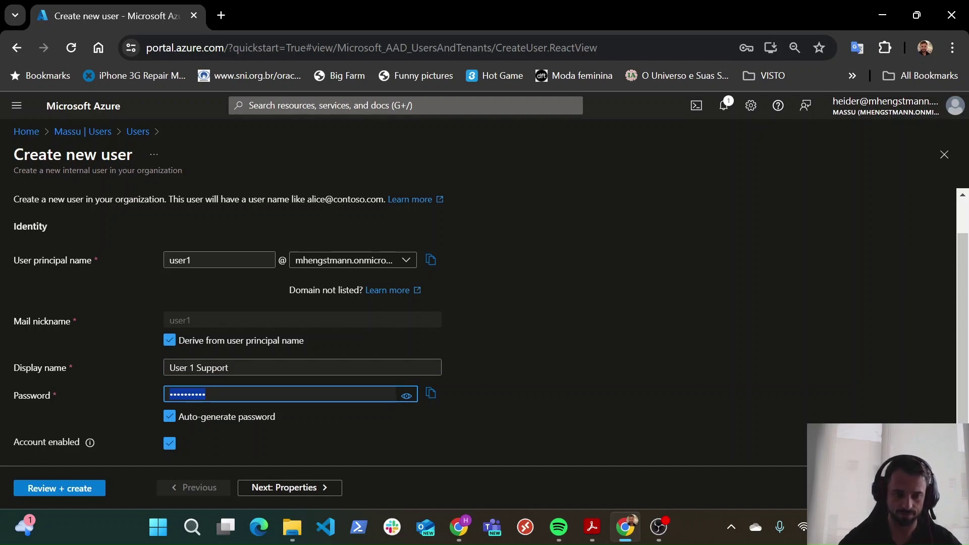
pyautogui.click(227, 418)
pyautogui.write('•••••••••••••')
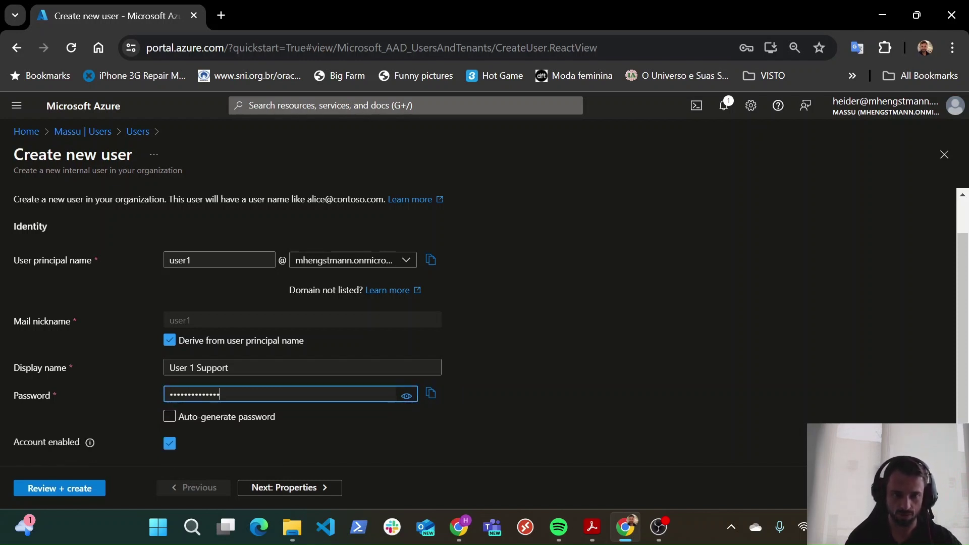
pyautogui.click(267, 491)
# Enter first name User 1, last name Sipport and job title Support, then advance to Assignments.
pyautogui.click(191, 225)
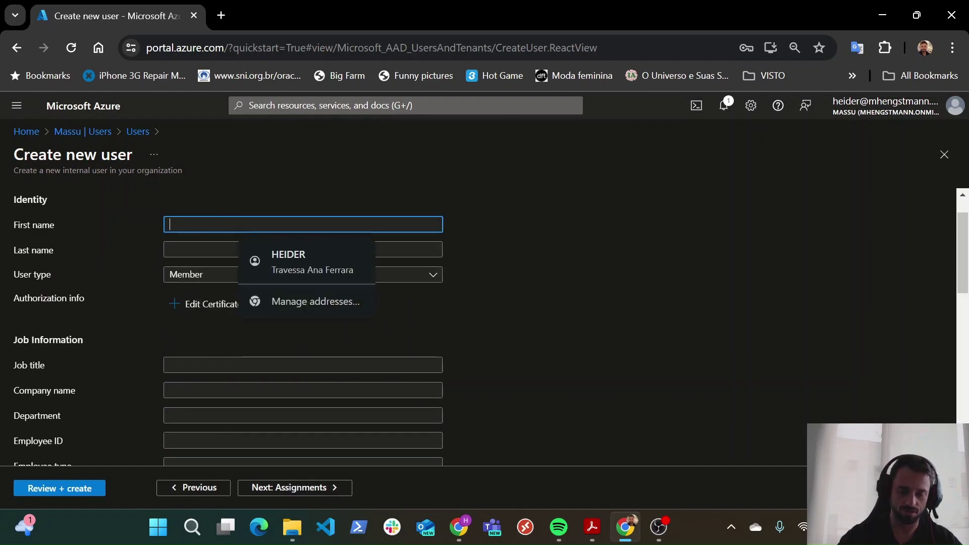
pyautogui.write('User 1')
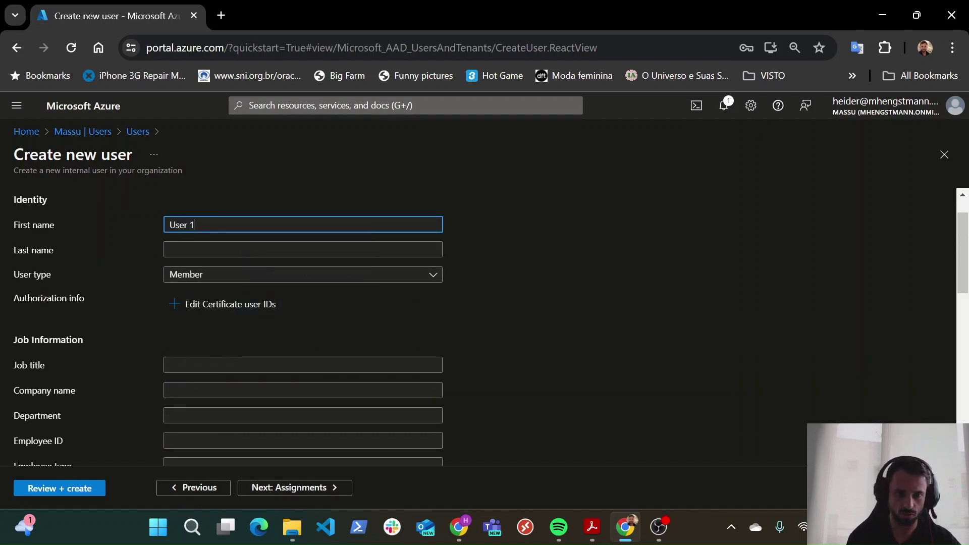
pyautogui.click(303, 249)
pyautogui.write('Sipport')
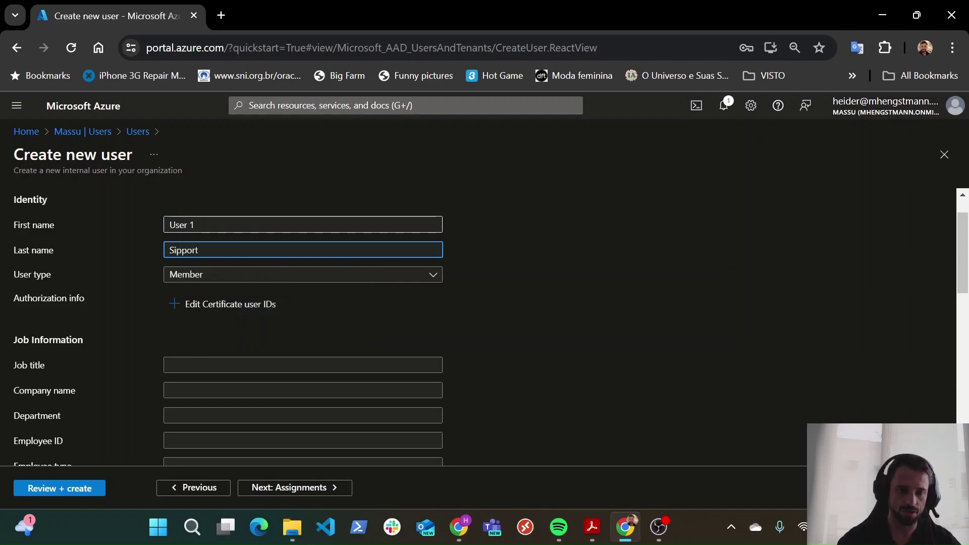
pyautogui.click(208, 364)
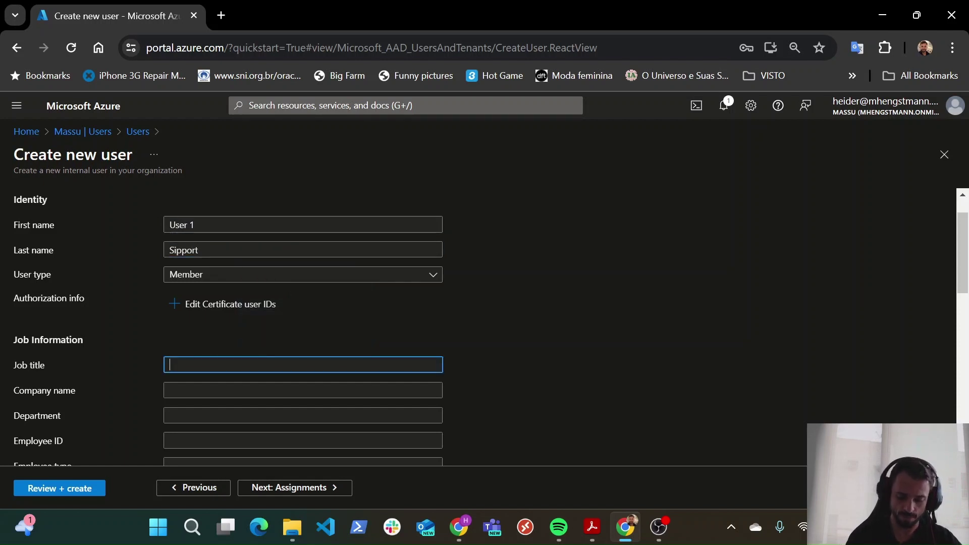
pyautogui.write('Support')
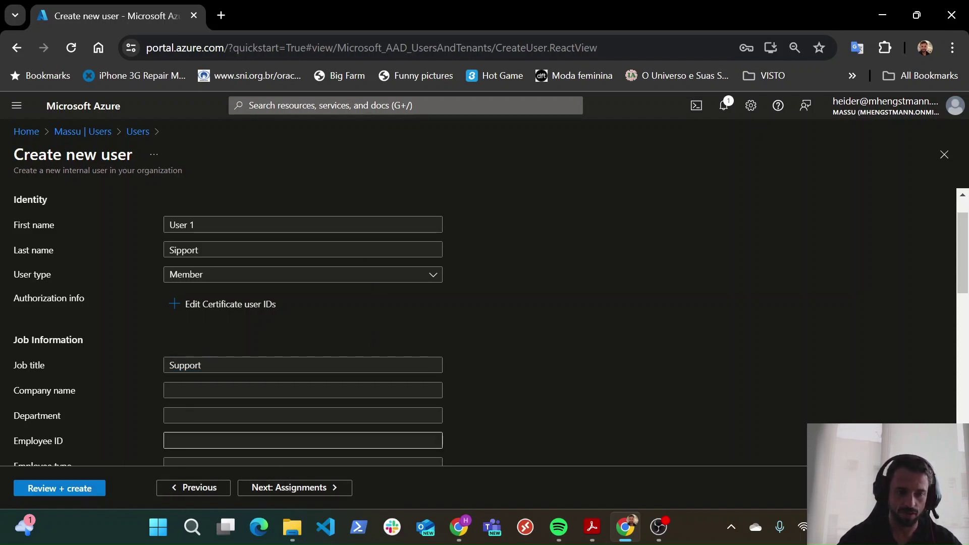
pyautogui.click(302, 492)
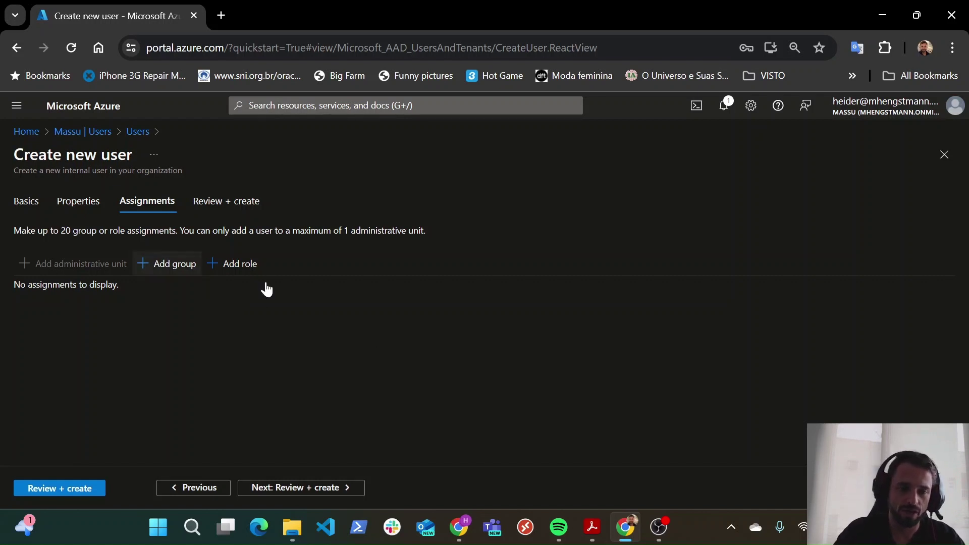
# Review and create the user User 1 Support.
pyautogui.click(91, 490)
pyautogui.click(43, 488)
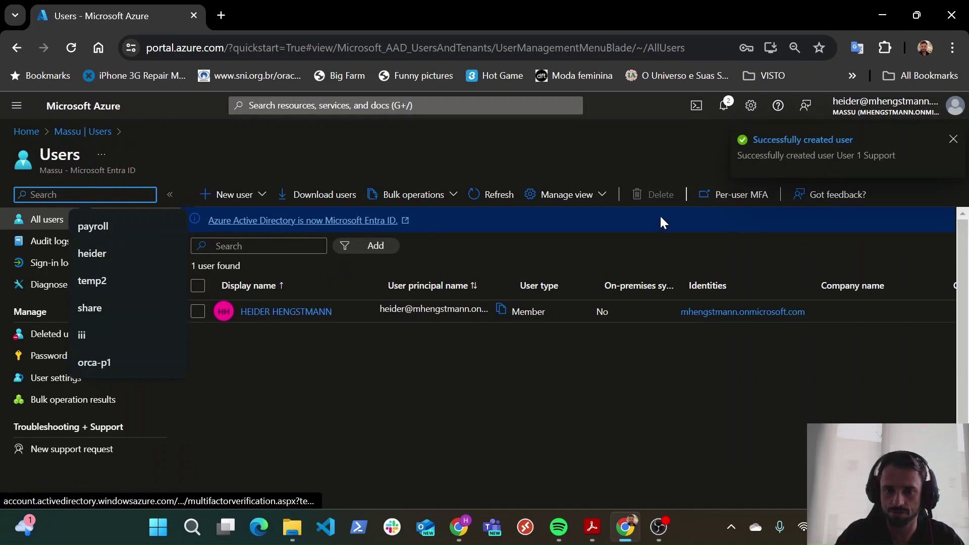
pyautogui.click(504, 200)
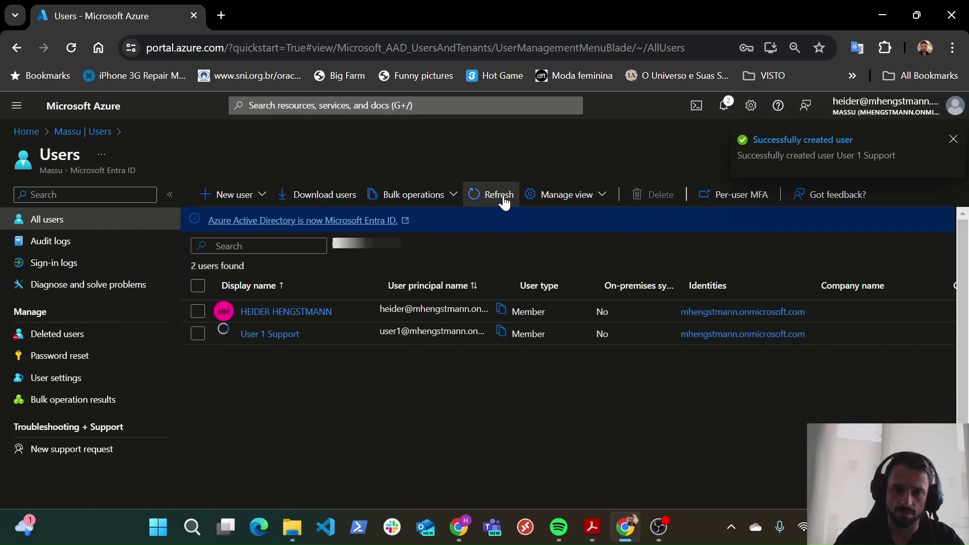
pyautogui.click(278, 337)
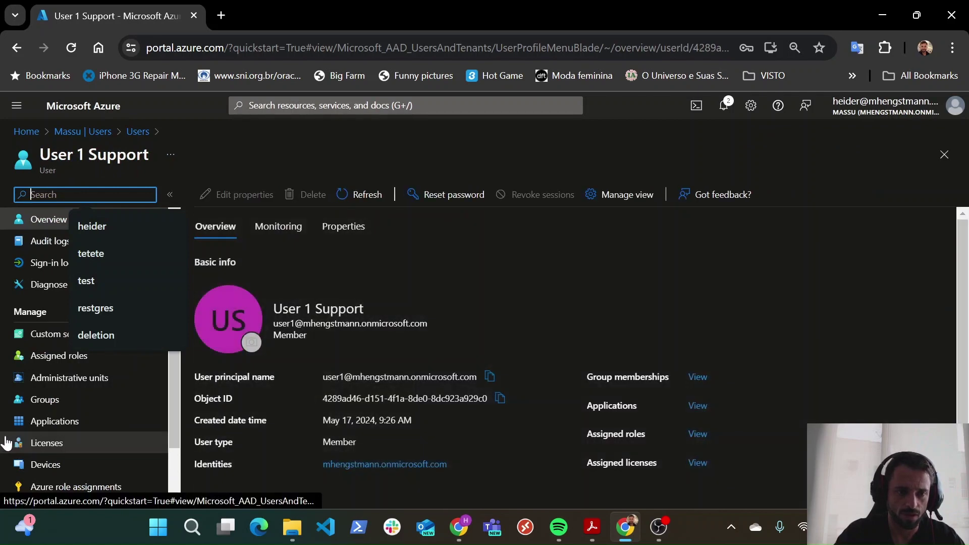
# Edit User 1 Support's job information with company name Massu and department IT.
pyautogui.click(245, 198)
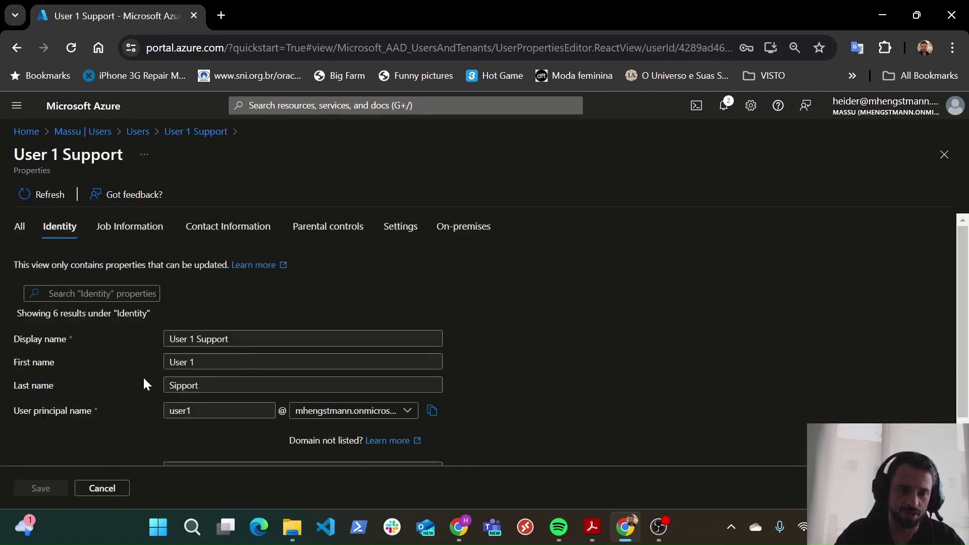
pyautogui.scroll(-1, 527, 343)
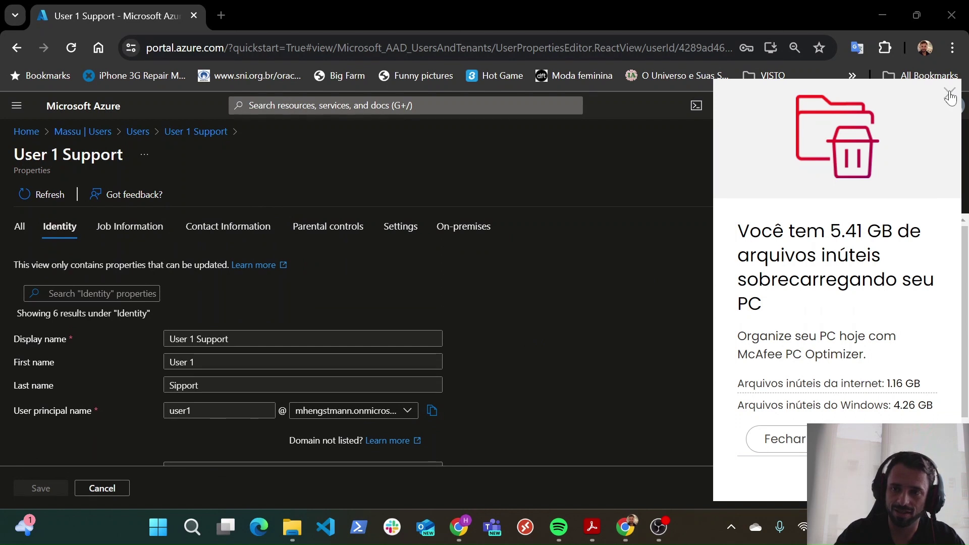
pyautogui.click(126, 235)
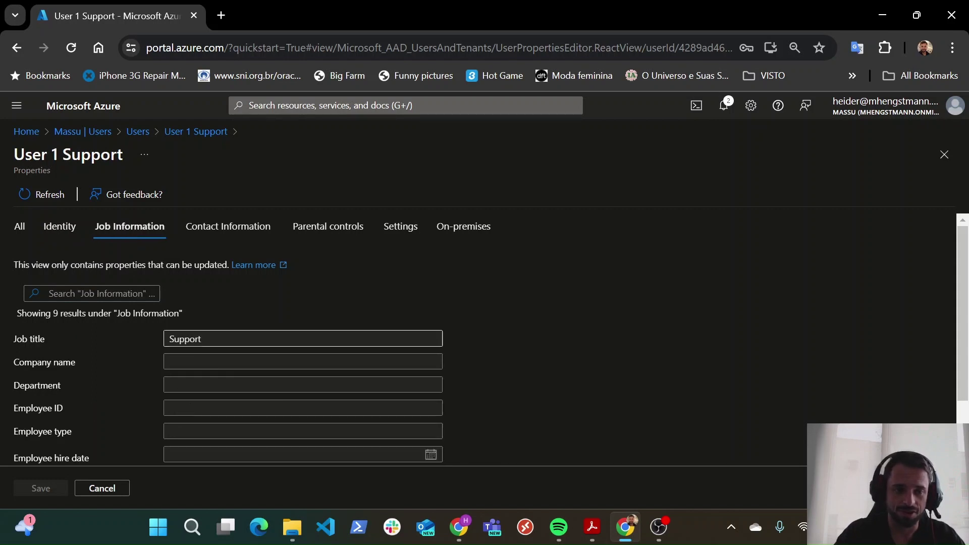
pyautogui.click(329, 362)
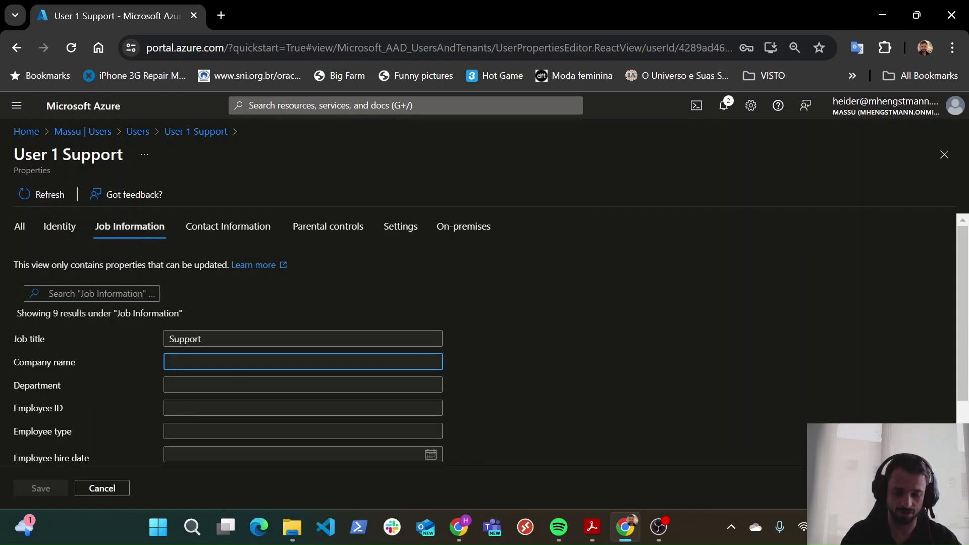
pyautogui.write('Massu')
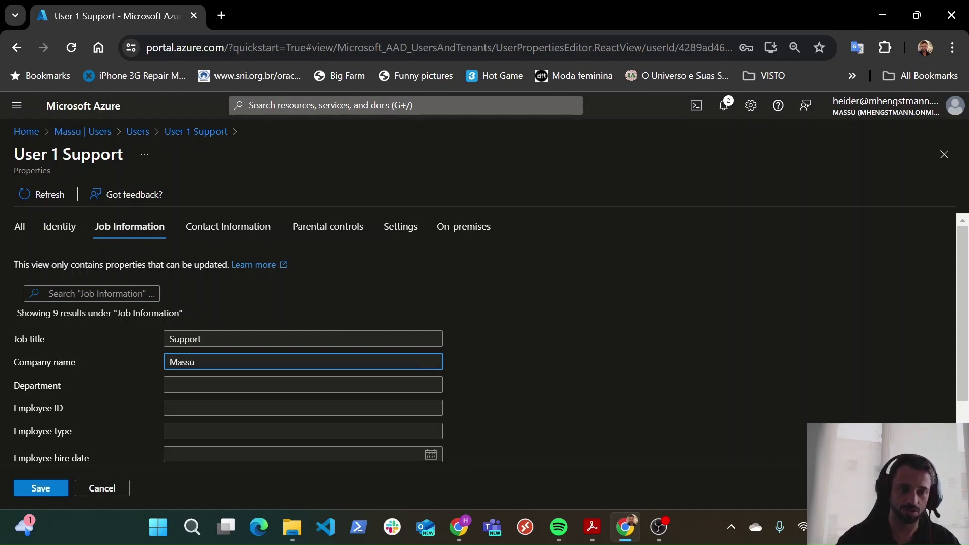
pyautogui.click(222, 386)
pyautogui.write('IT')
pyautogui.scroll(-2, 485, 342)
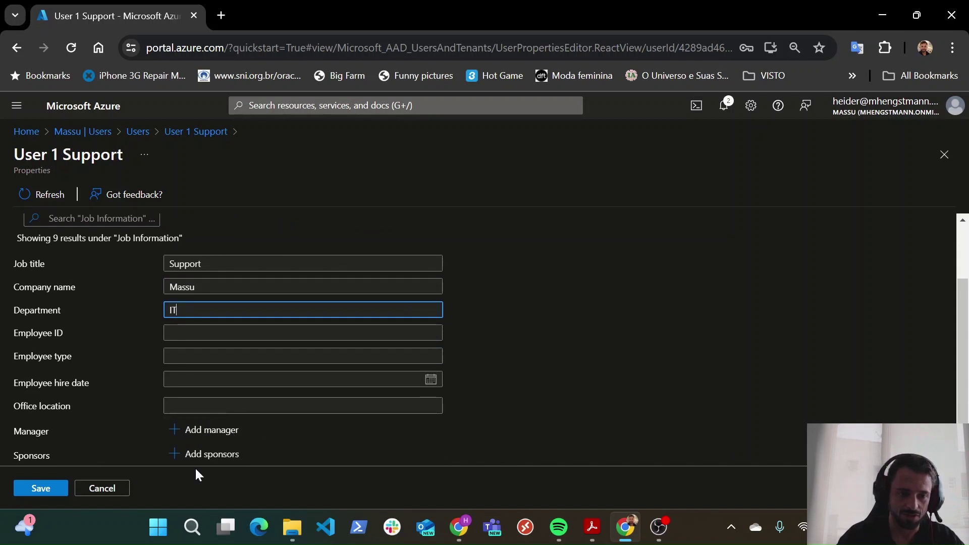
pyautogui.scroll(2, 168, 352)
# Set User 1 Support's city to Florianpolis and usage location to Brazil, then save the properties.
pyautogui.click(205, 231)
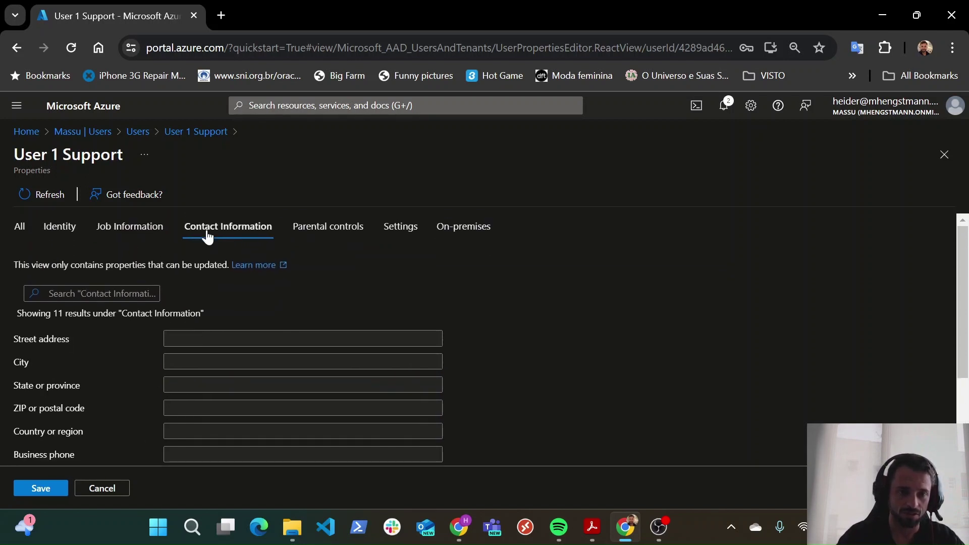
pyautogui.click(303, 361)
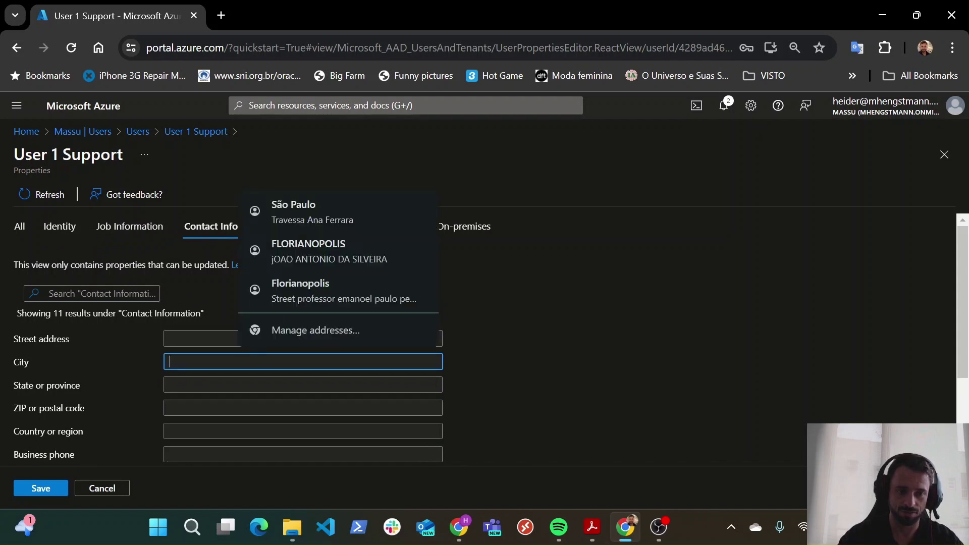
pyautogui.write('Flori')
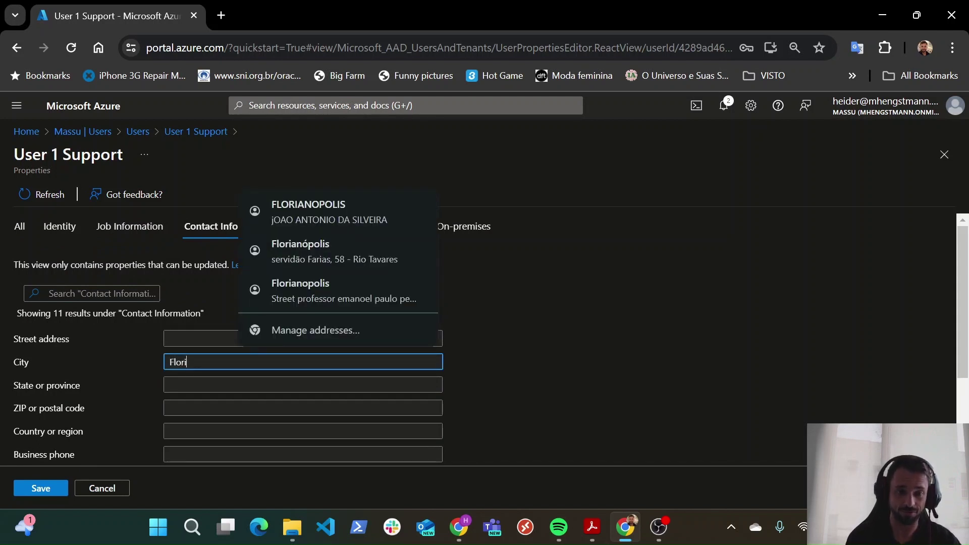
pyautogui.write('an')
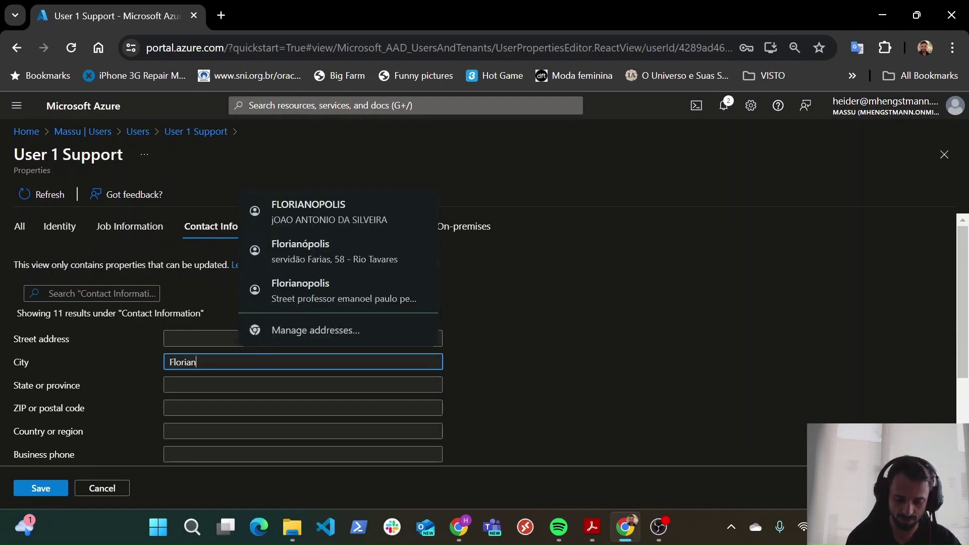
pyautogui.write('polis')
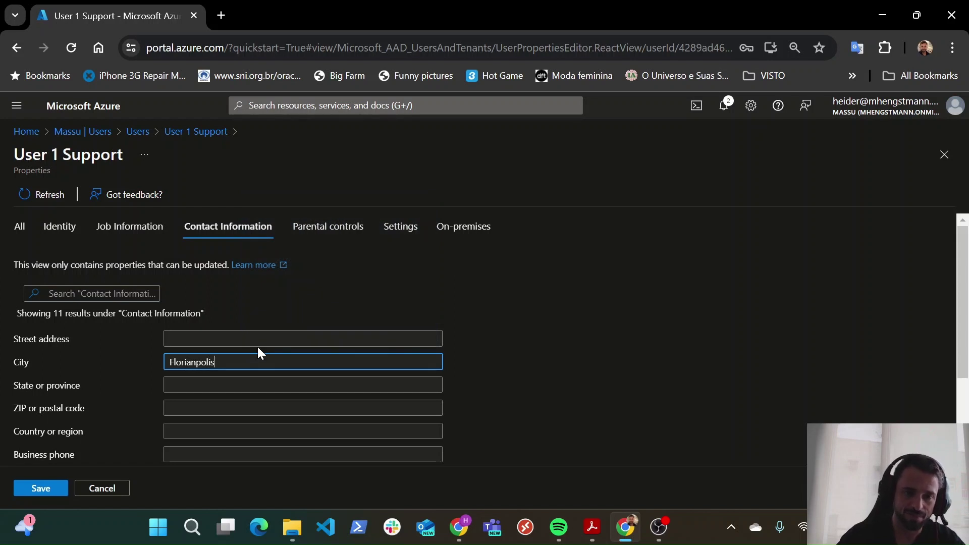
pyautogui.click(330, 237)
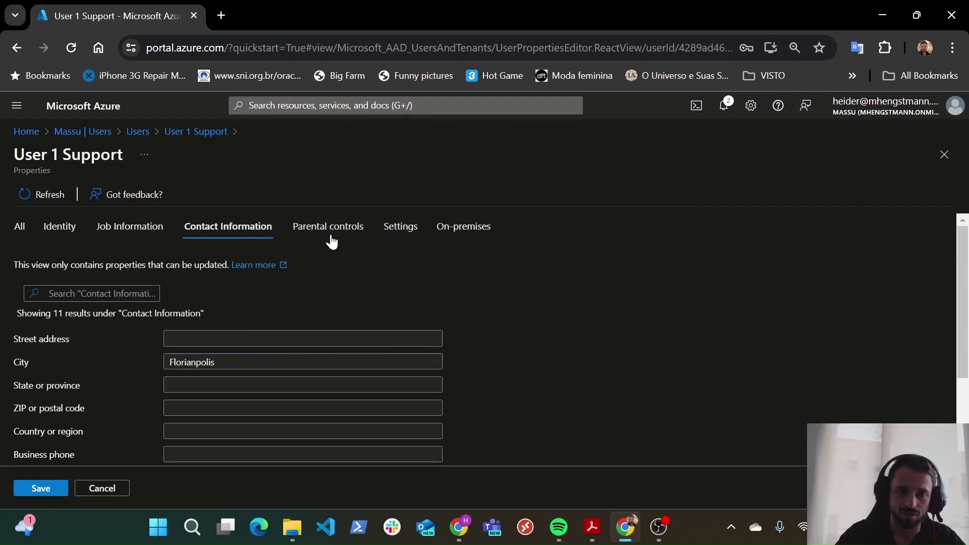
pyautogui.click(399, 232)
pyautogui.click(174, 356)
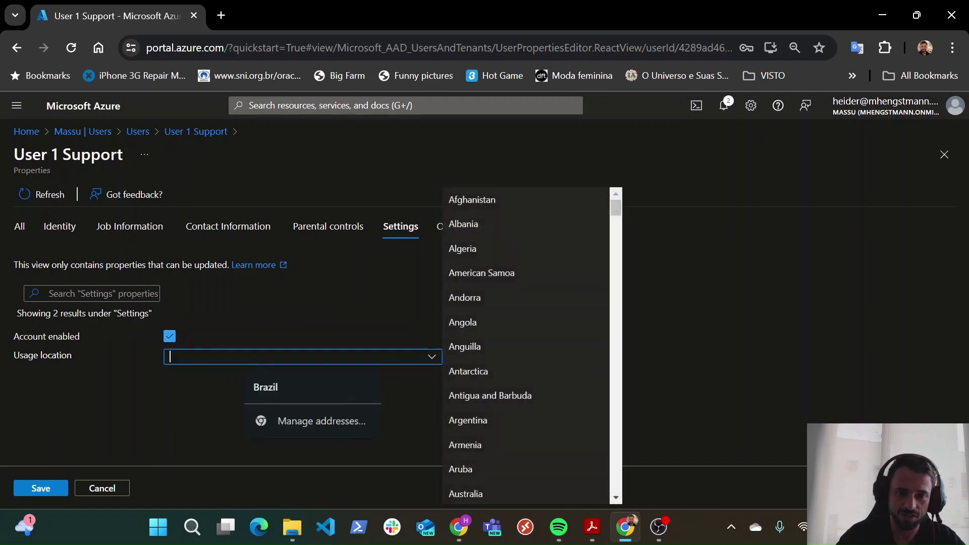
pyautogui.scroll(-4, 512, 343)
pyautogui.scroll(-5, 510, 412)
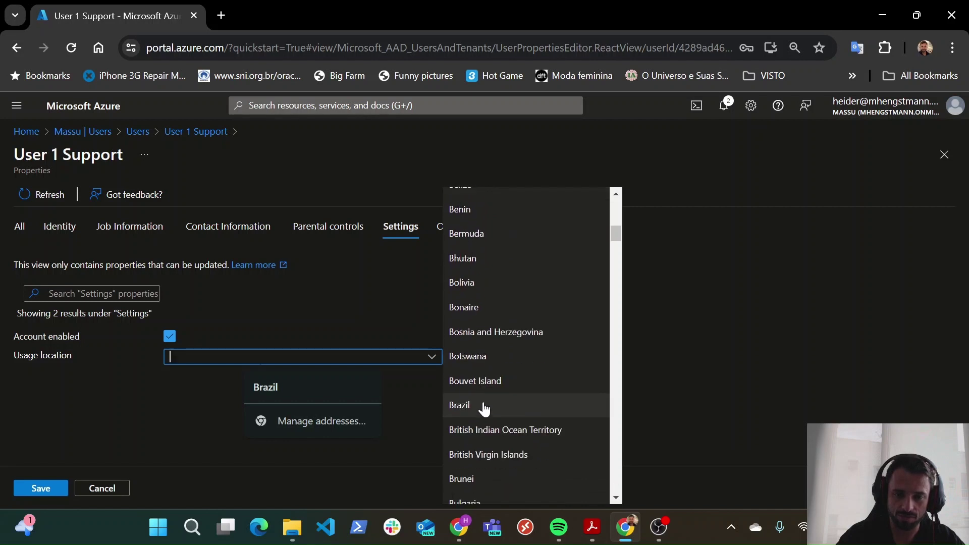
pyautogui.click(483, 407)
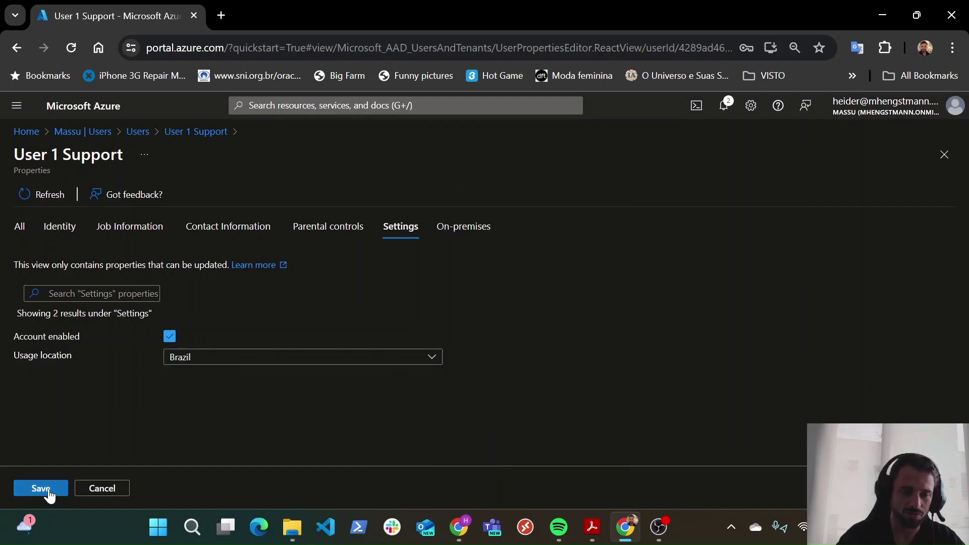
pyautogui.click(48, 490)
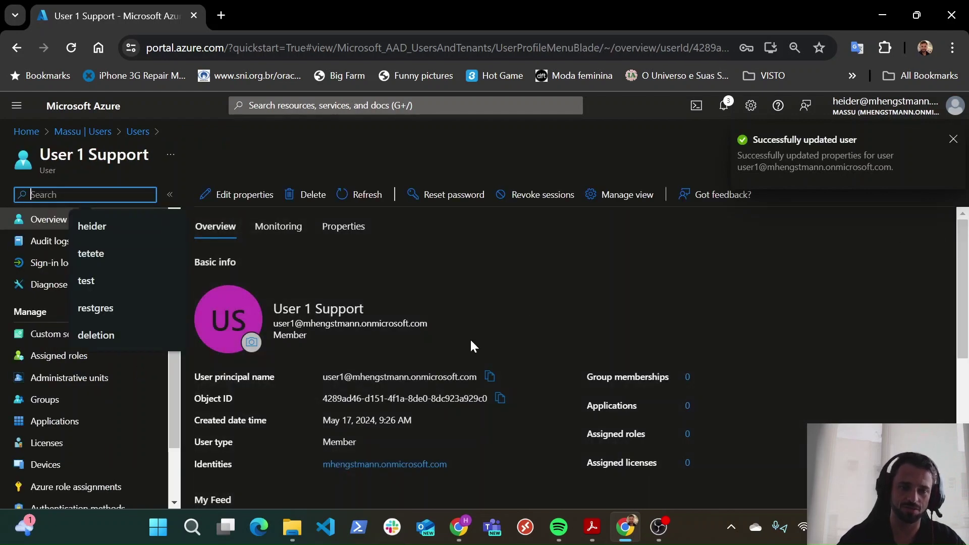
# View User 1 Support's Licenses page, confirming no license is assigned.
pyautogui.click(834, 336)
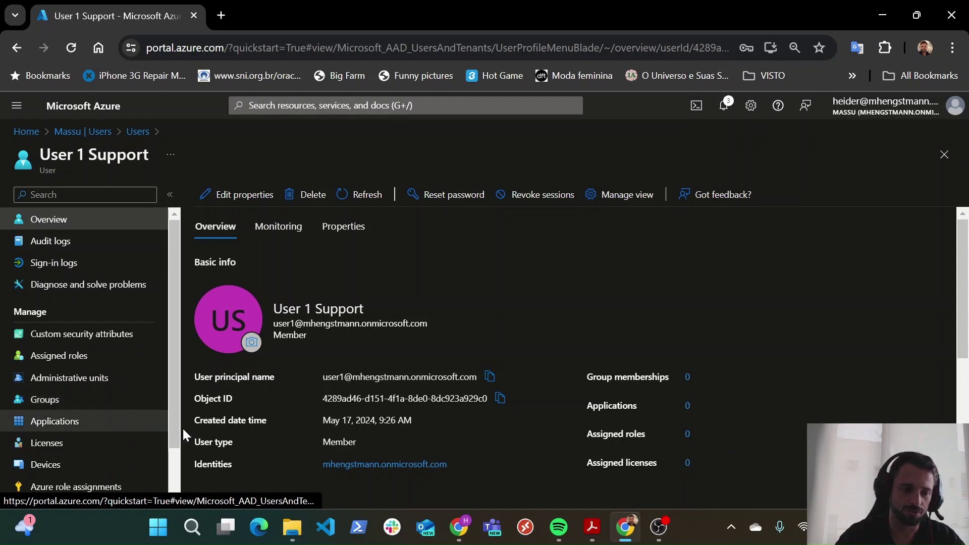
pyautogui.scroll(-1, 121, 426)
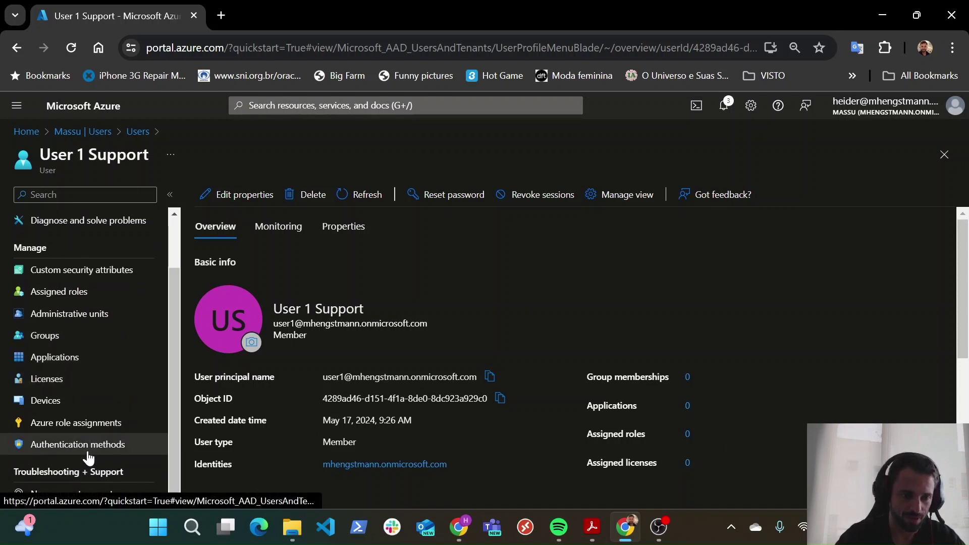
pyautogui.click(109, 388)
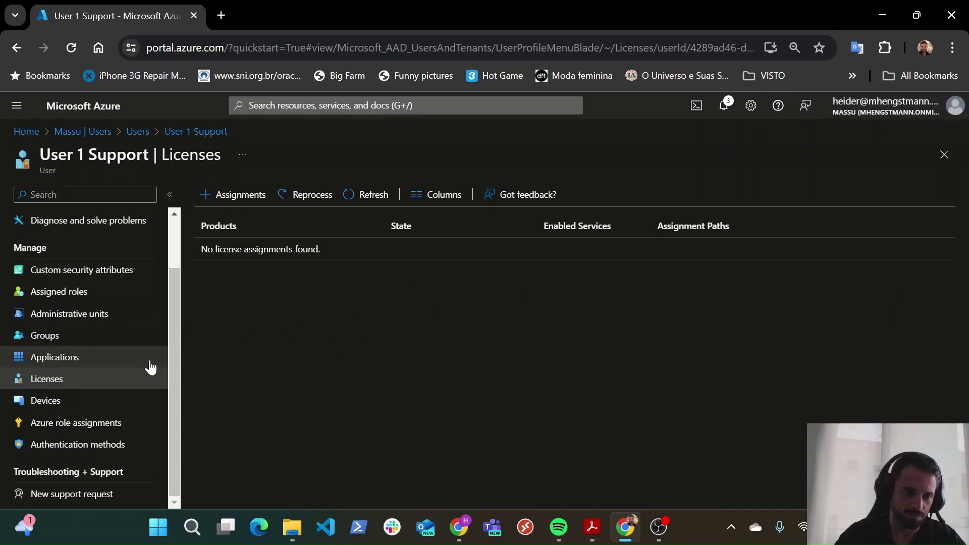
pyautogui.scroll(2, 149, 364)
# Check the Massu tenant's licensed products: Microsoft Entra ID P2 with 1 of 100 assigned.
pyautogui.click(89, 132)
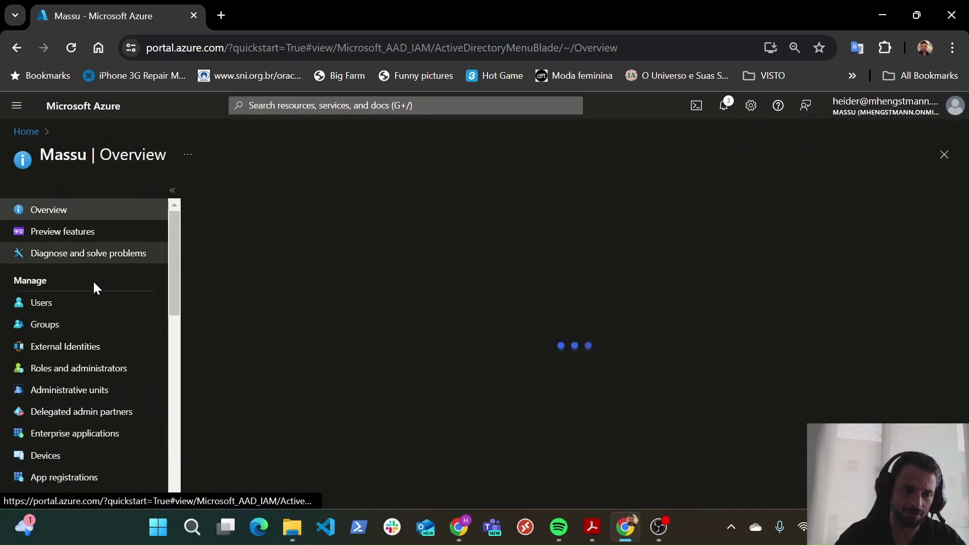
pyautogui.scroll(-3, 108, 368)
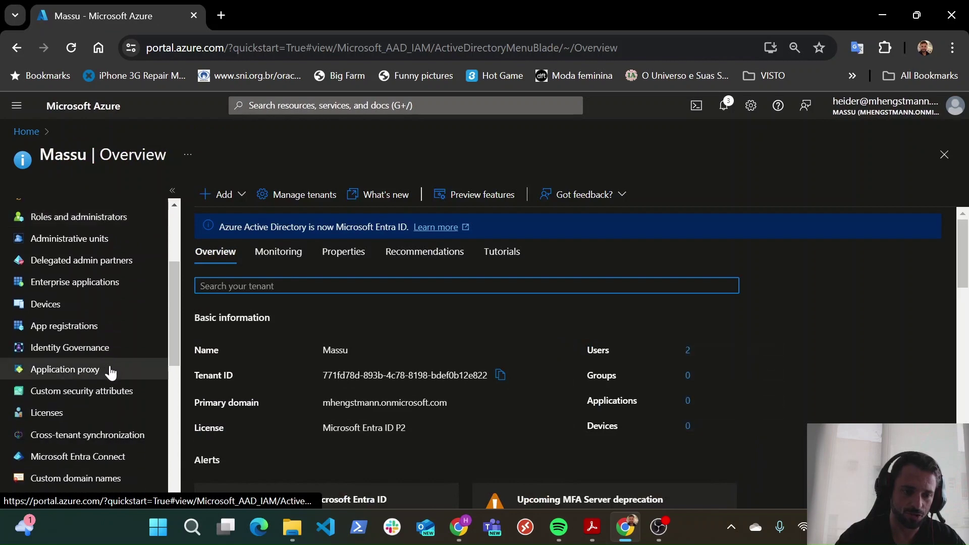
pyautogui.scroll(-2, 87, 357)
pyautogui.click(77, 342)
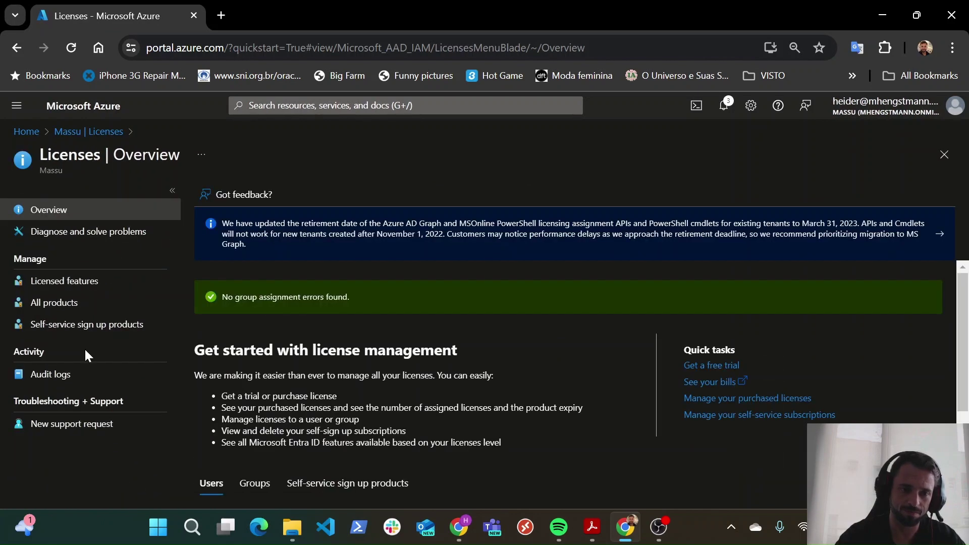
pyautogui.click(73, 313)
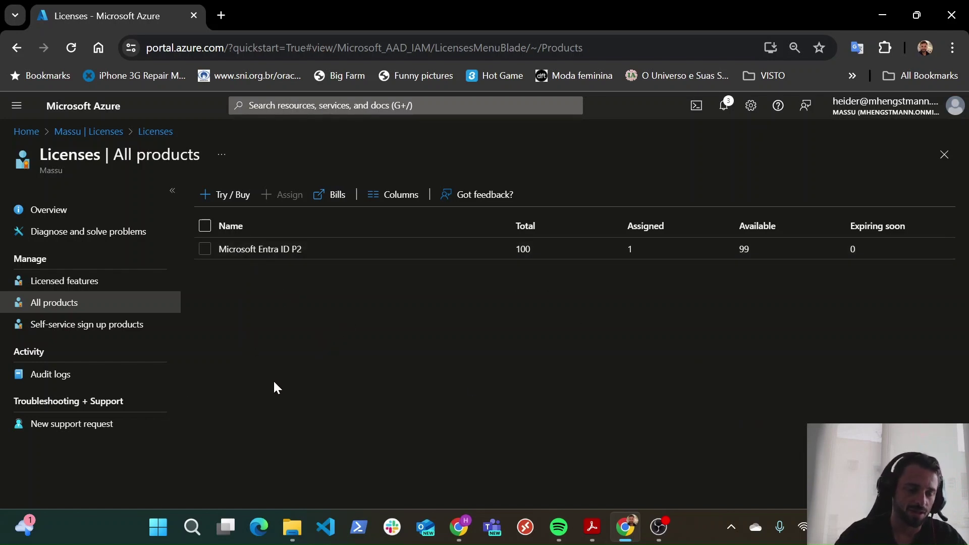
pyautogui.click(59, 218)
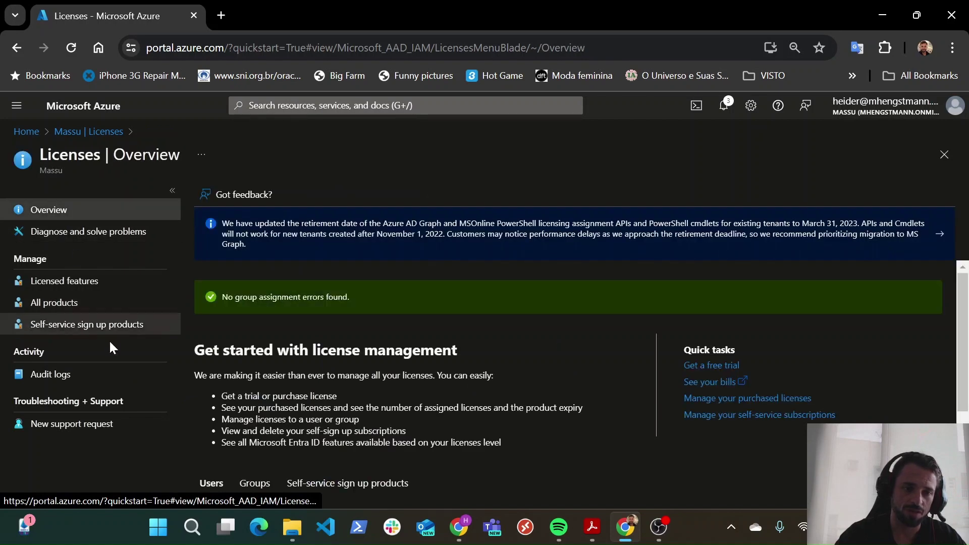
pyautogui.click(85, 133)
pyautogui.click(84, 132)
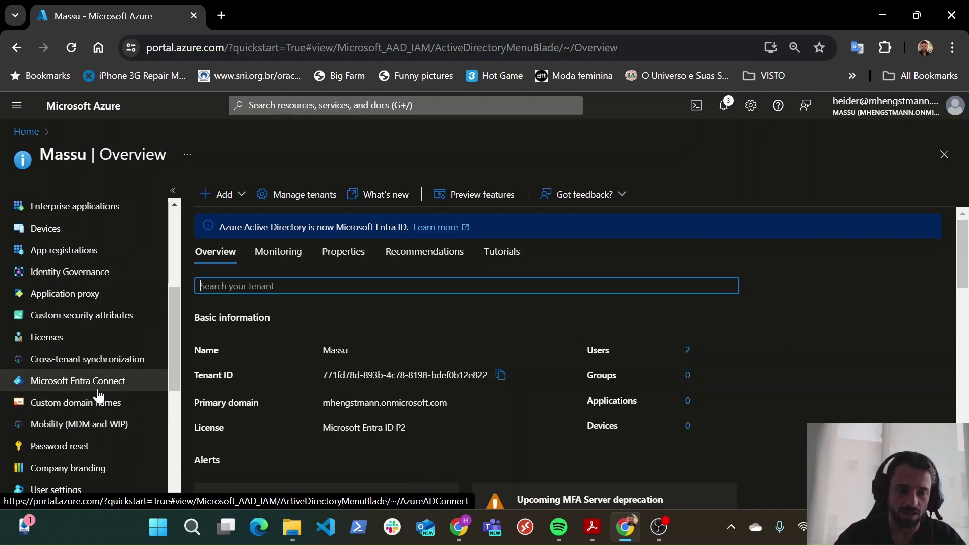
pyautogui.scroll(5, 99, 395)
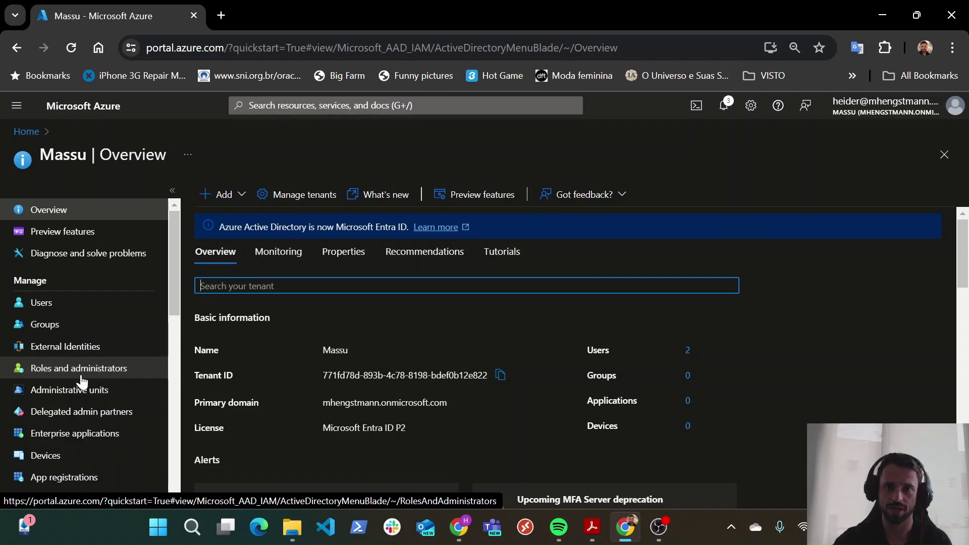
# Open User 1 Support's Groups page to confirm no memberships, then return to the Massu Users list.
pyautogui.click(74, 302)
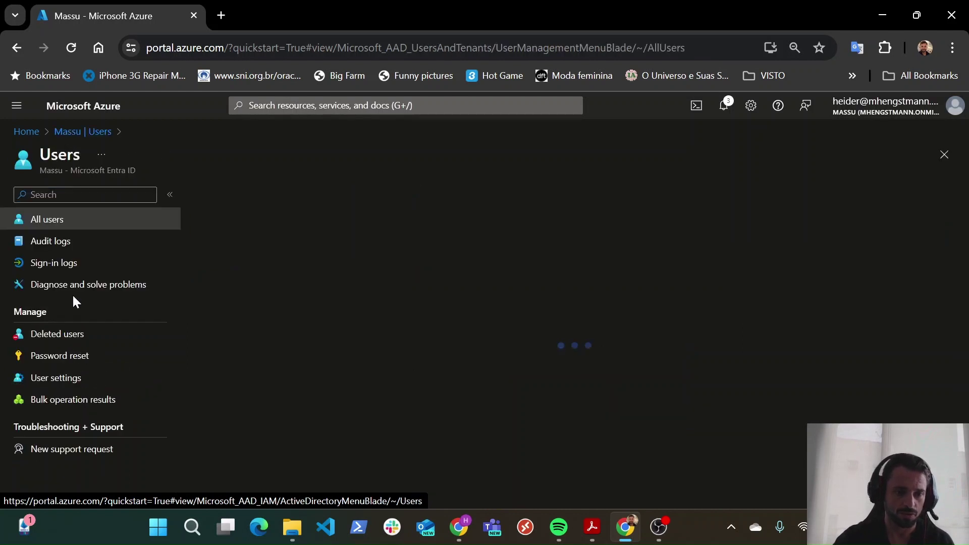
pyautogui.click(81, 195)
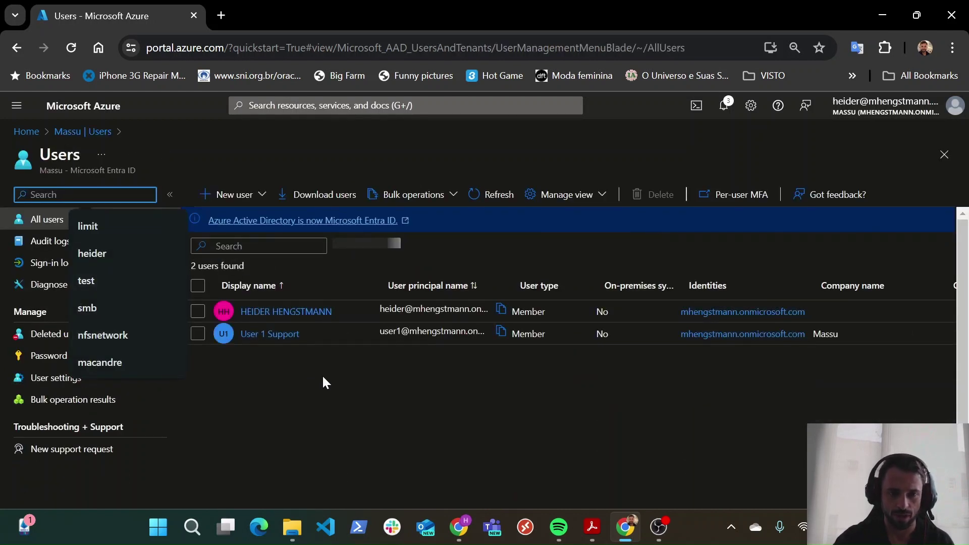
pyautogui.click(294, 334)
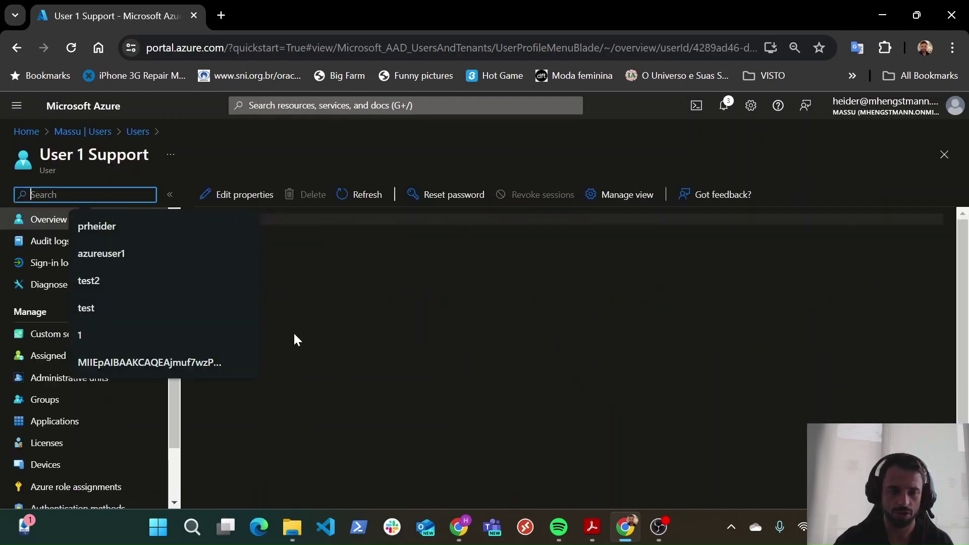
pyautogui.click(547, 273)
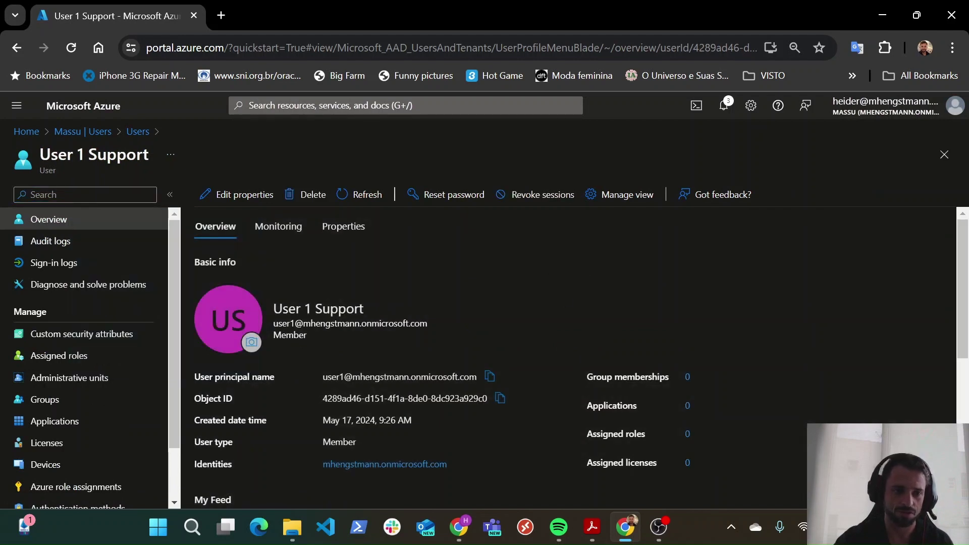
pyautogui.click(87, 402)
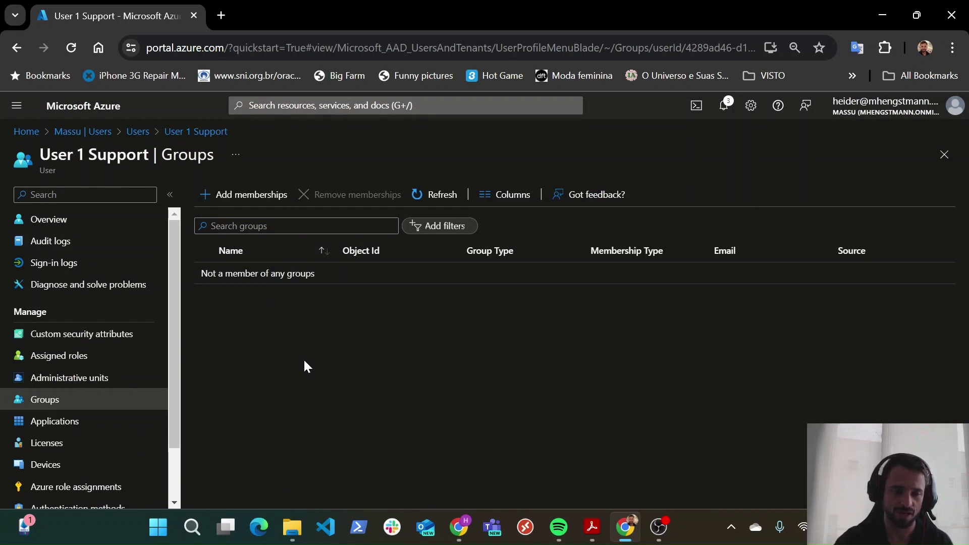
pyautogui.scroll(-1, 95, 435)
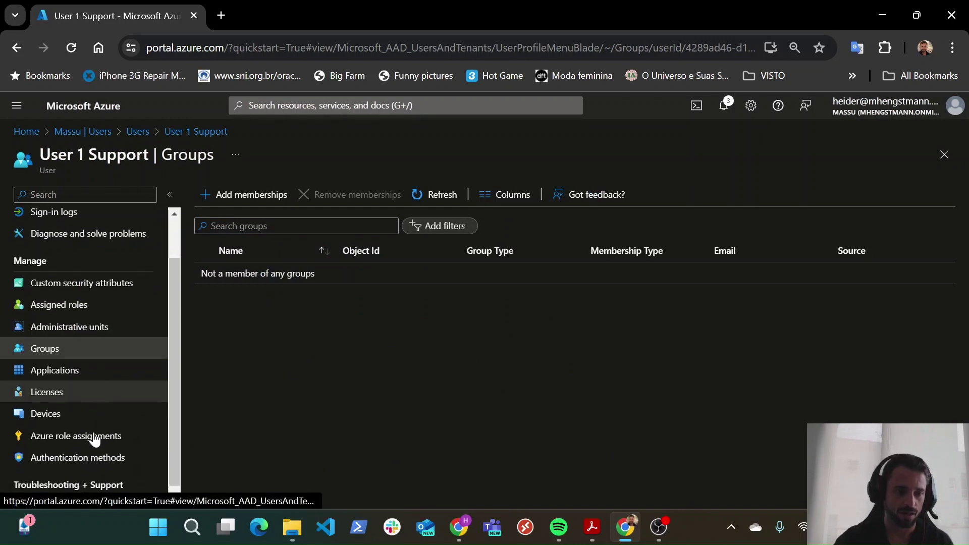
pyautogui.click(137, 131)
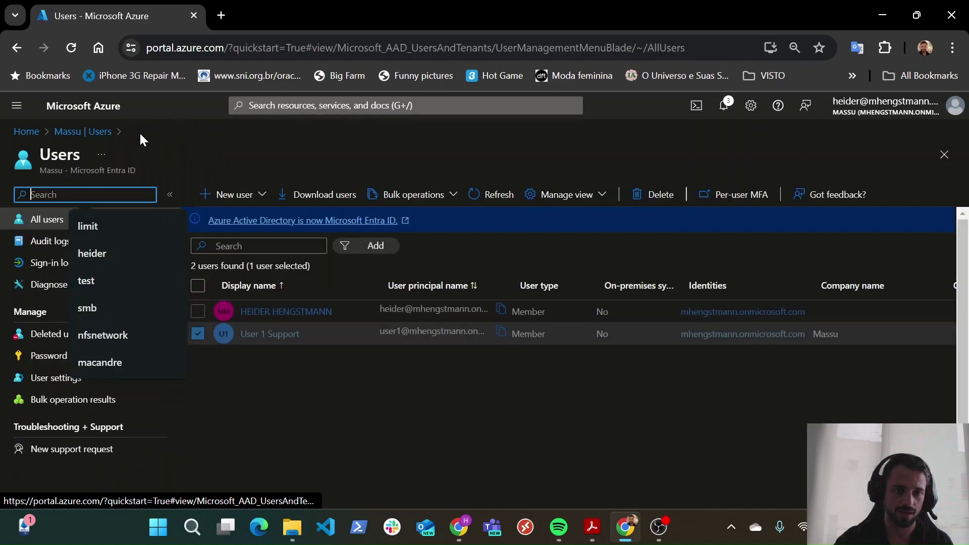
pyautogui.click(94, 134)
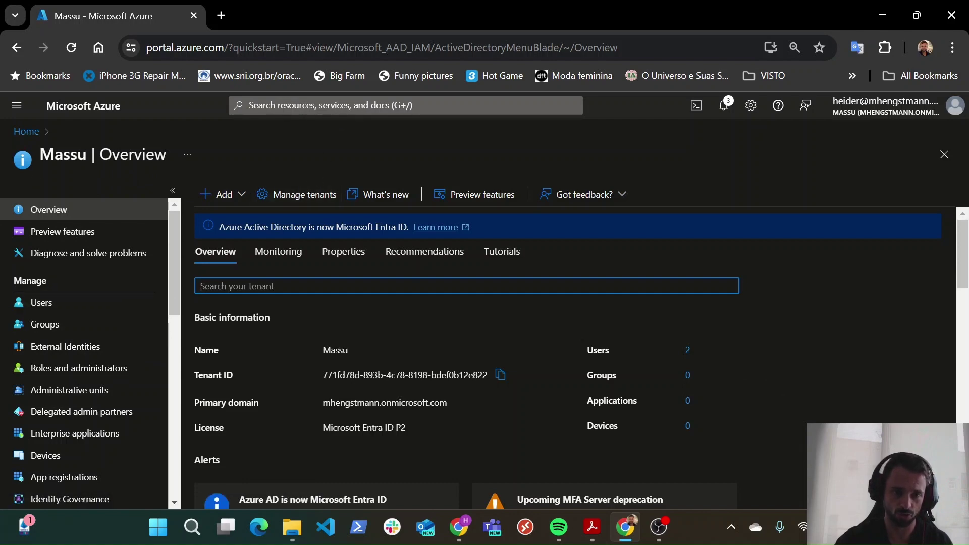
# From the Entra ID overview, go to the empty Groups list and begin a New group.
pyautogui.click(328, 105)
pyautogui.click(283, 251)
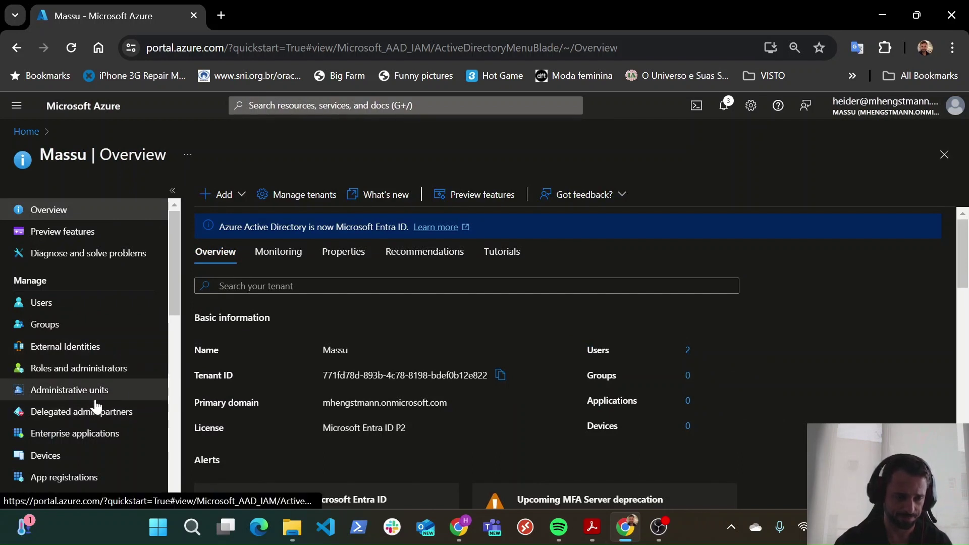
pyautogui.click(75, 330)
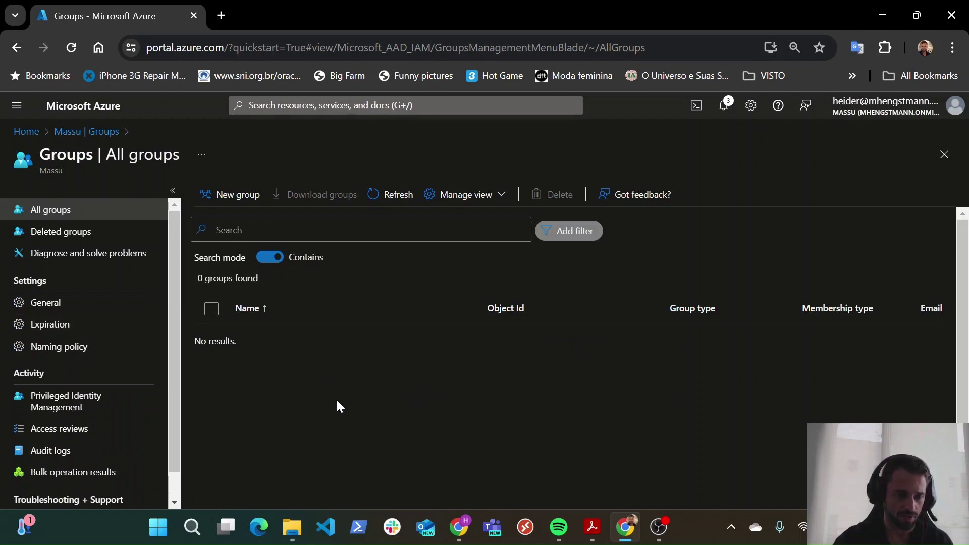
pyautogui.click(228, 195)
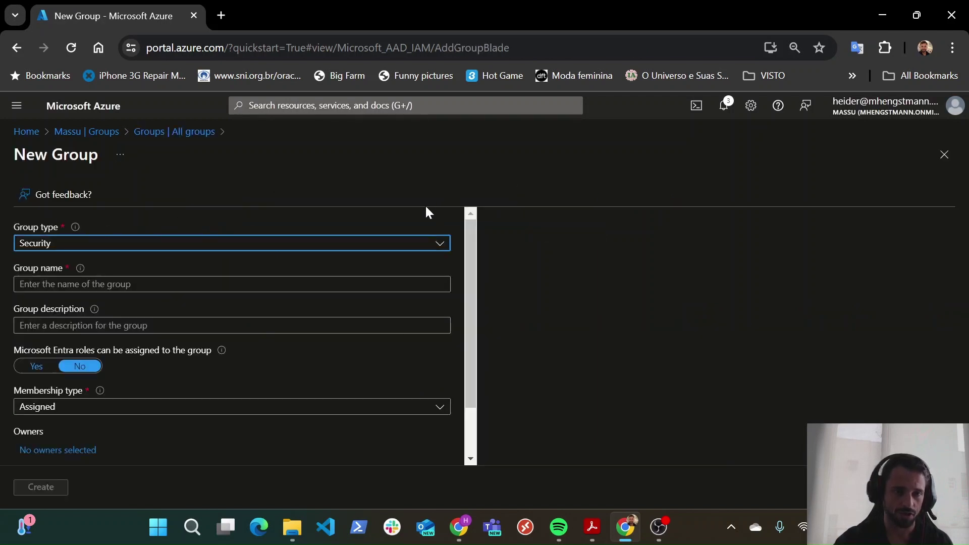
# Keep the group type as Security and name the group Support.
pyautogui.click(48, 247)
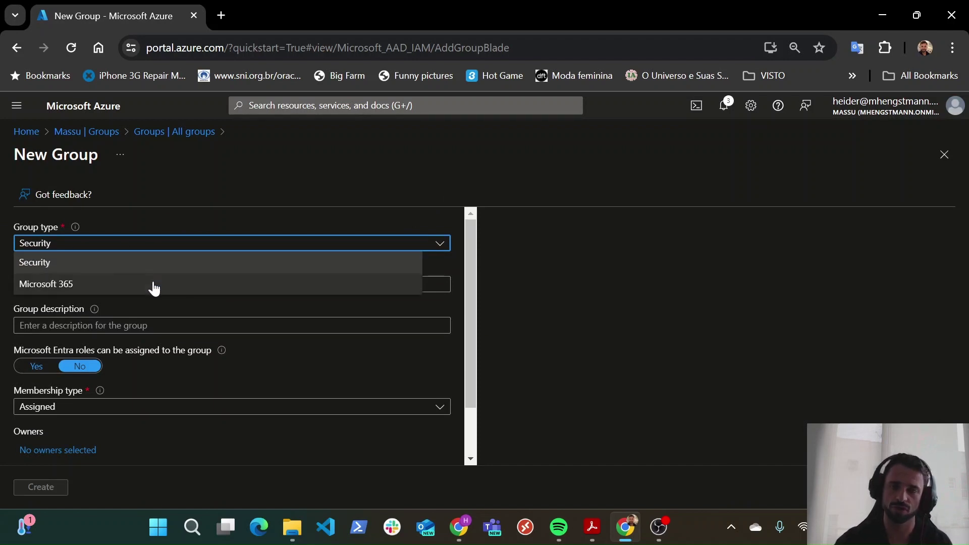
pyautogui.click(643, 289)
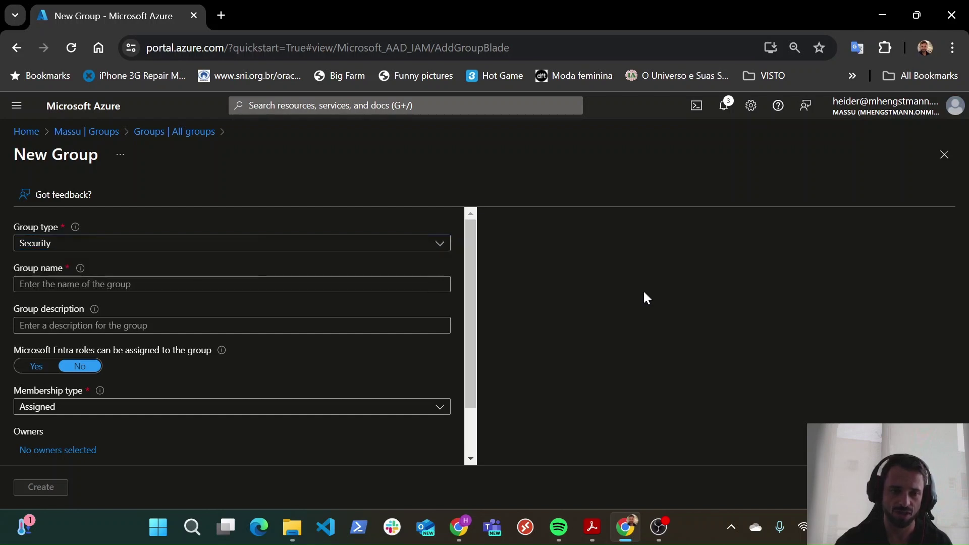
pyautogui.click(93, 285)
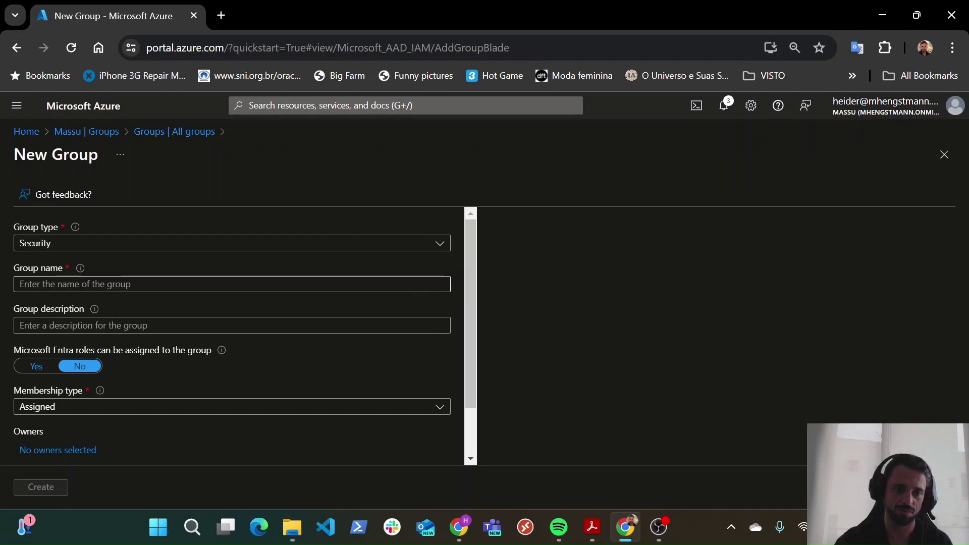
pyautogui.click(93, 284)
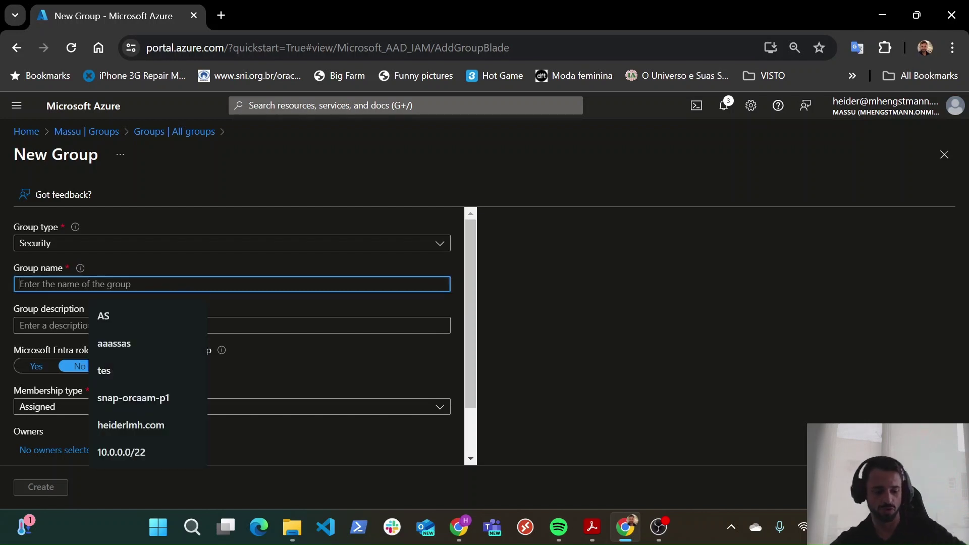
pyautogui.write('Su')
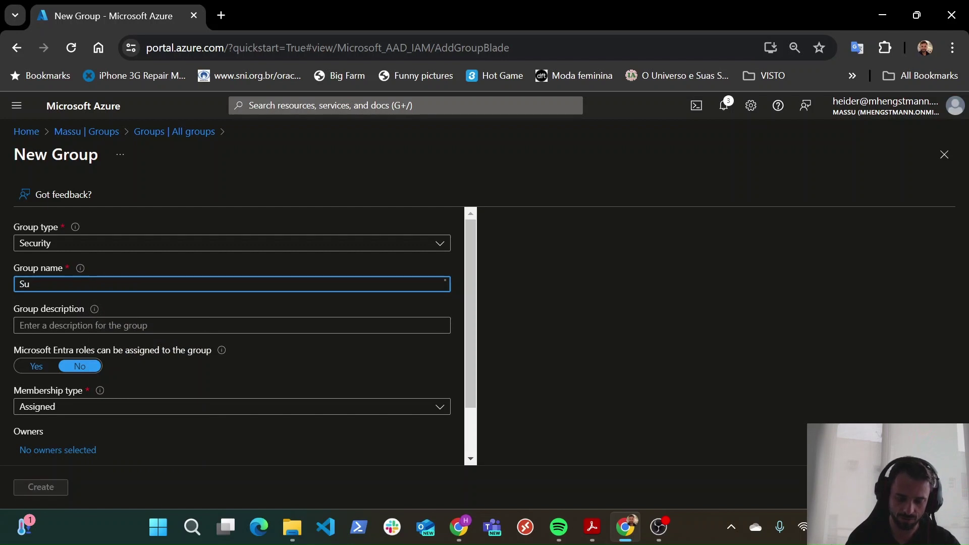
pyautogui.write('pport')
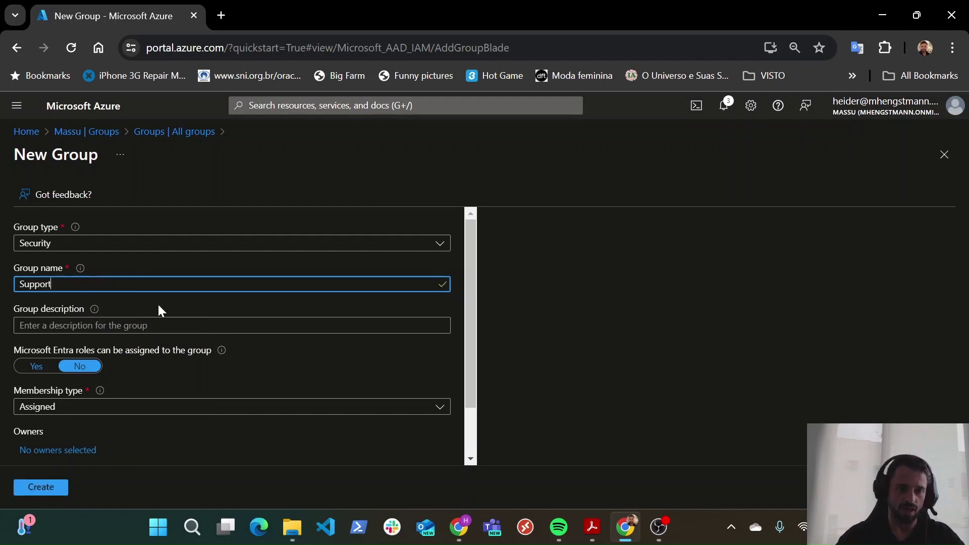
pyautogui.click(22, 392)
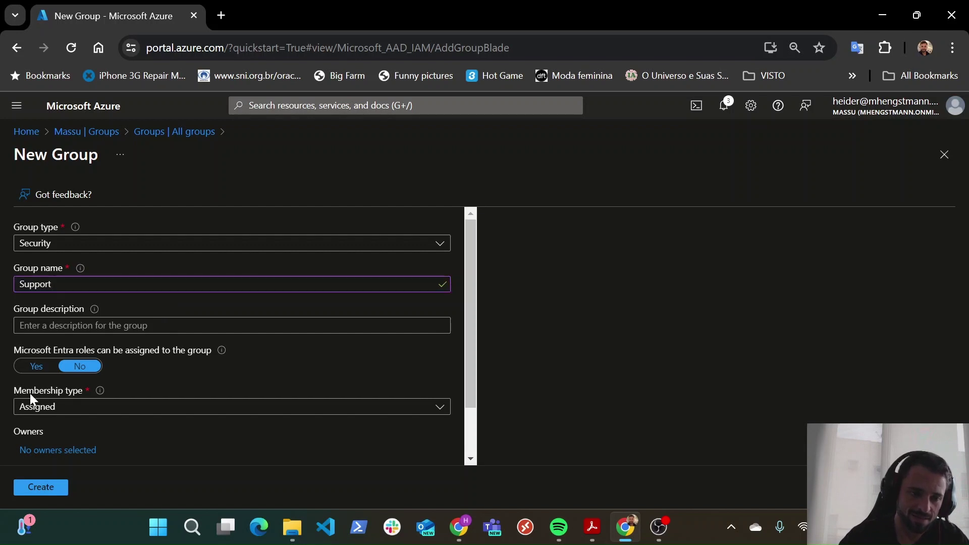
# Set the Support group's membership type to Dynamic Device.
pyautogui.click(157, 410)
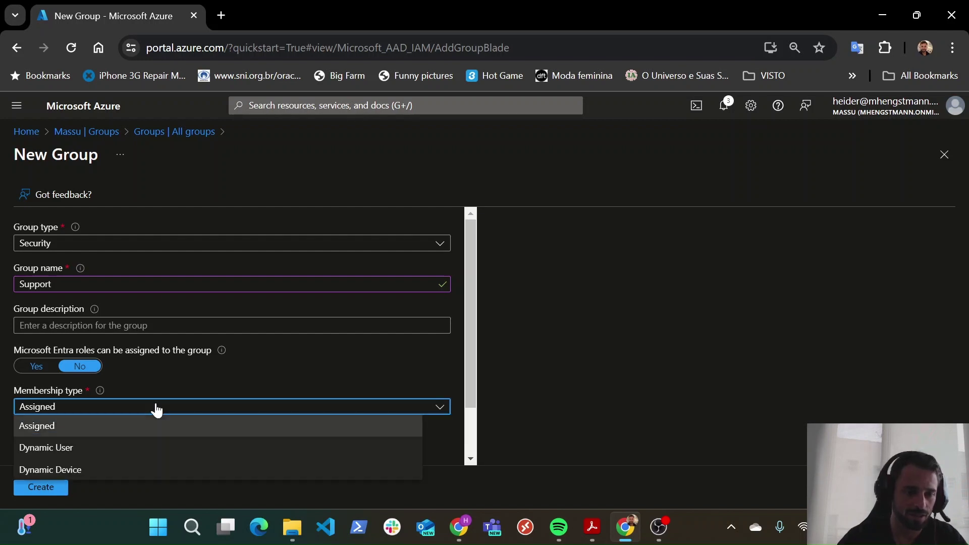
pyautogui.click(108, 454)
pyautogui.scroll(-2, 416, 394)
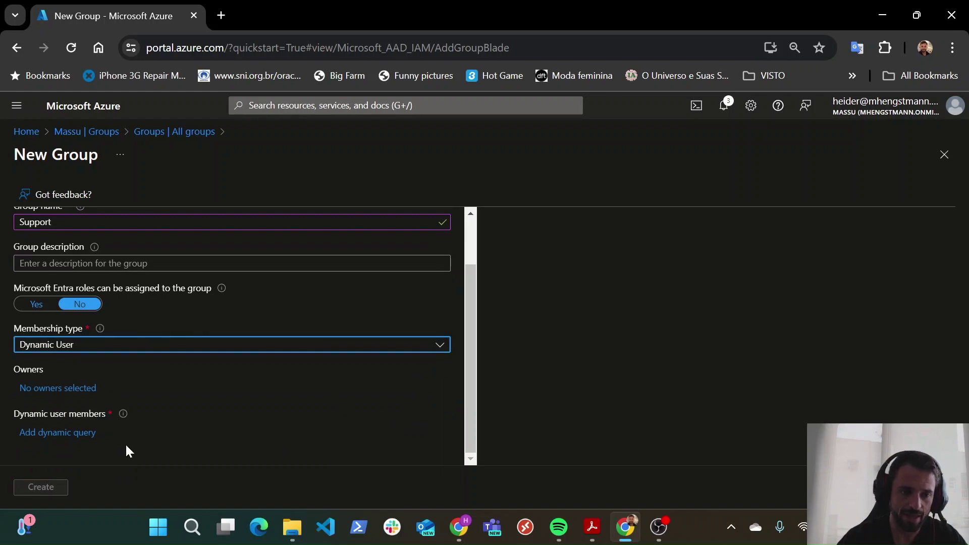
pyautogui.click(151, 348)
pyautogui.click(99, 363)
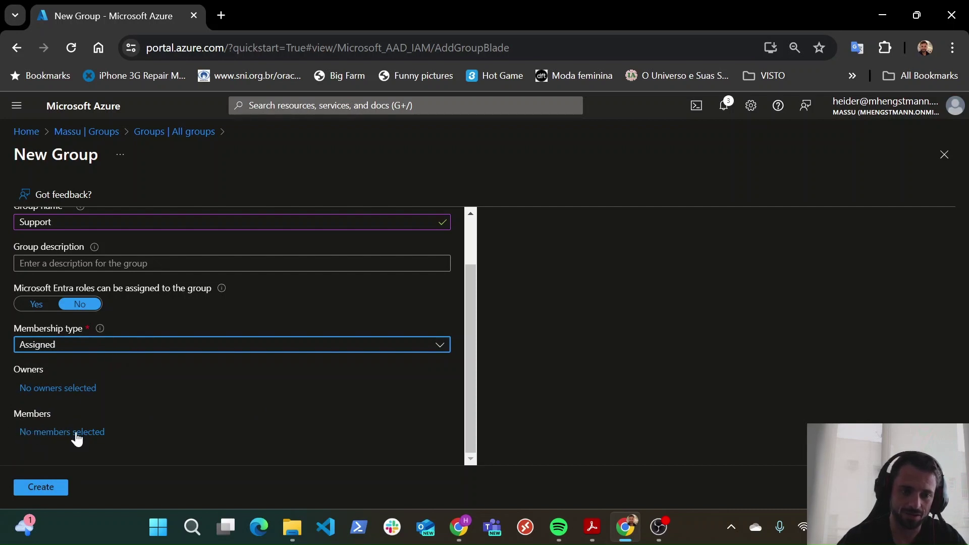
pyautogui.click(84, 357)
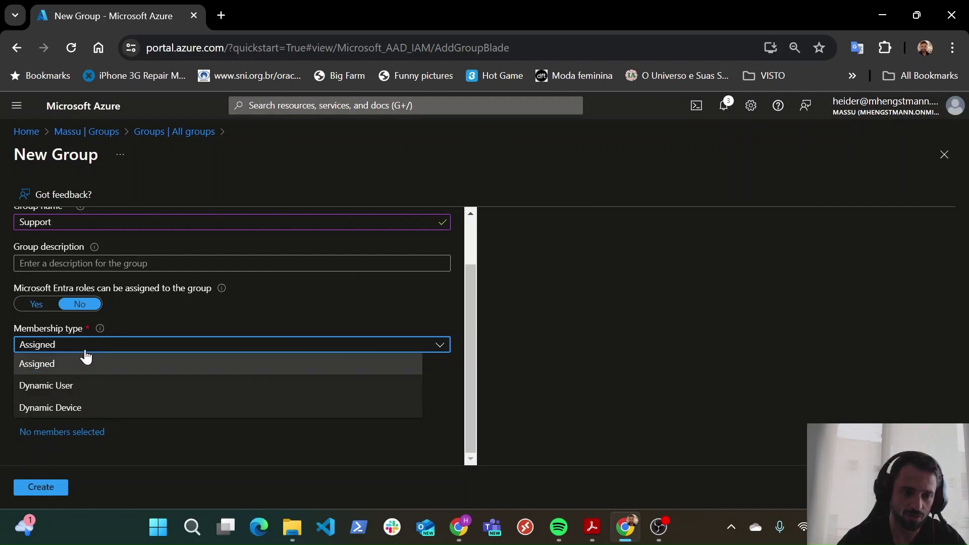
pyautogui.click(77, 407)
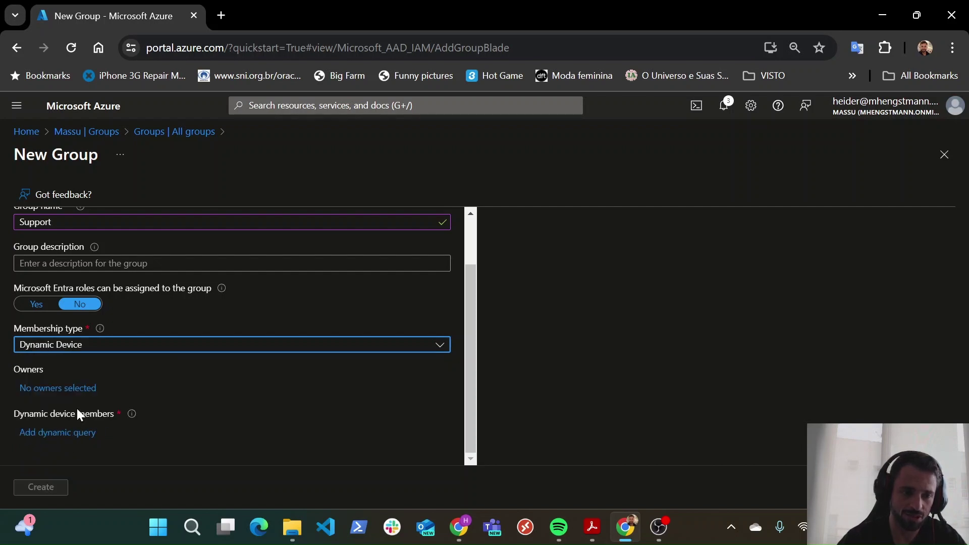
# In the dynamic rule builder, search the device property list for 'job'.
pyautogui.click(57, 432)
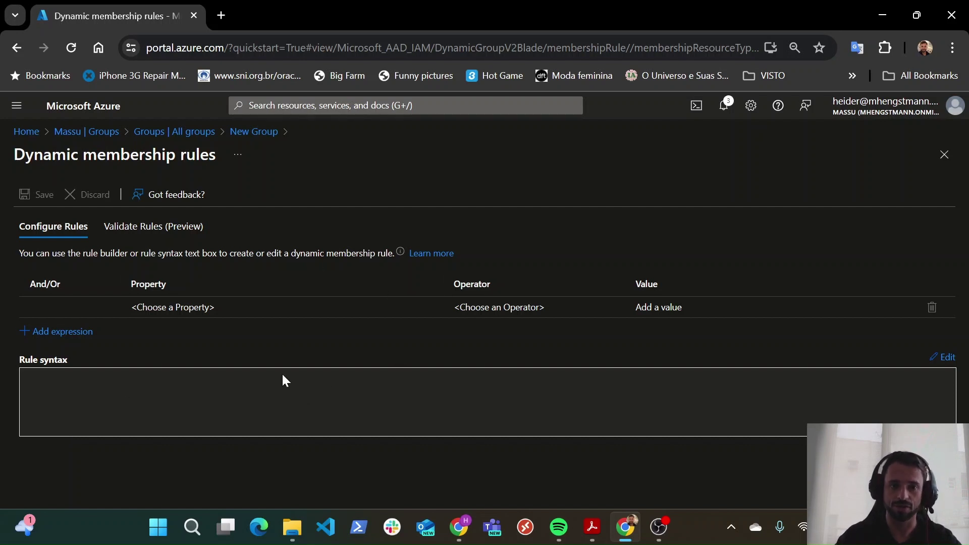
pyautogui.click(146, 310)
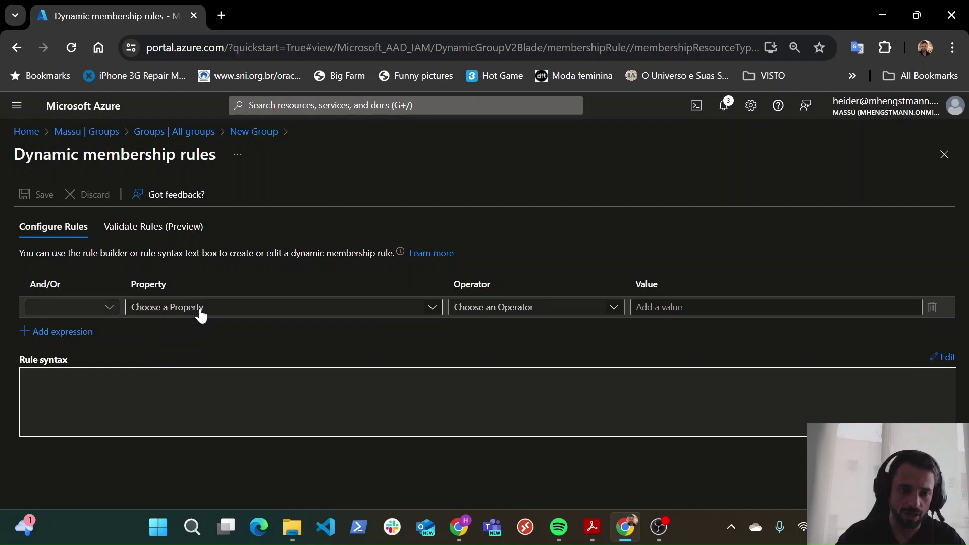
pyautogui.click(201, 308)
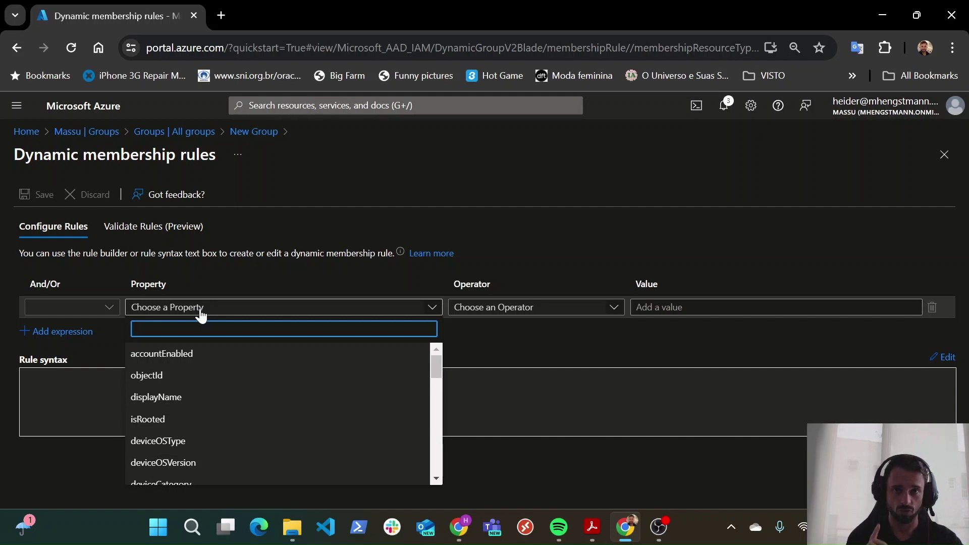
pyautogui.write('jo')
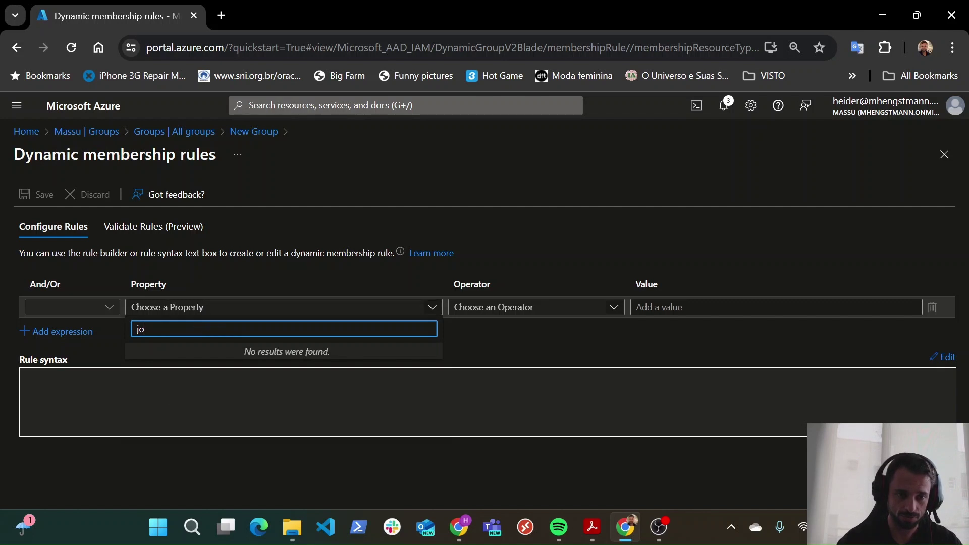
pyautogui.press('BackSpace')
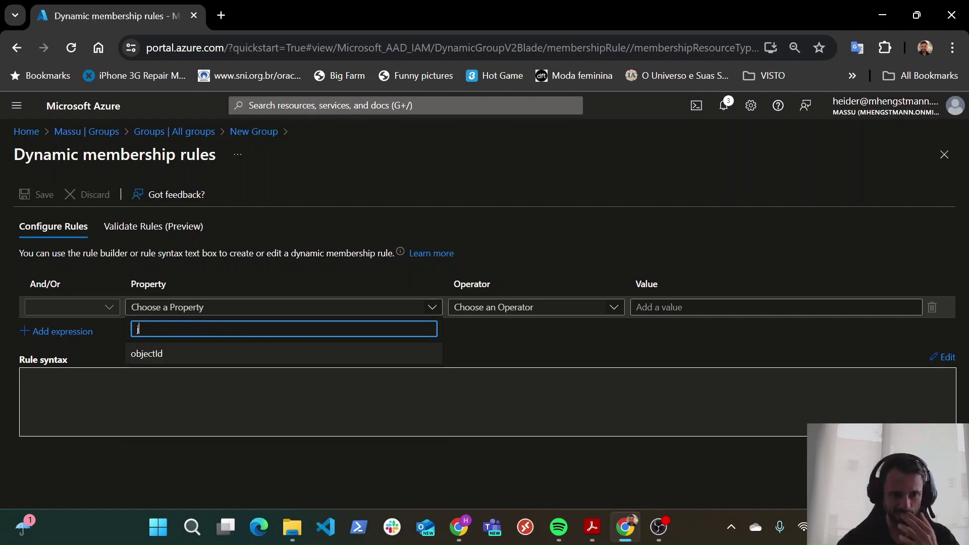
pyautogui.press('BackSpace')
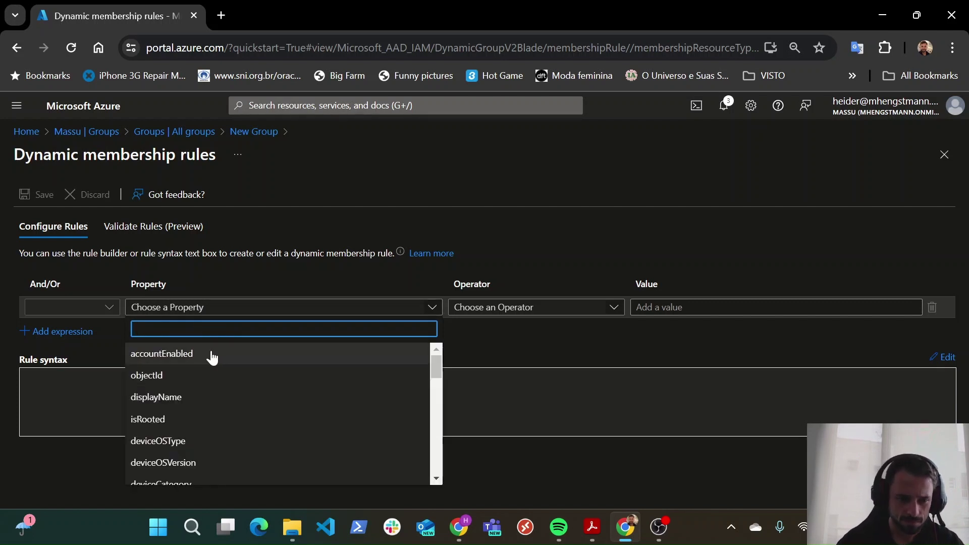
pyautogui.write('job')
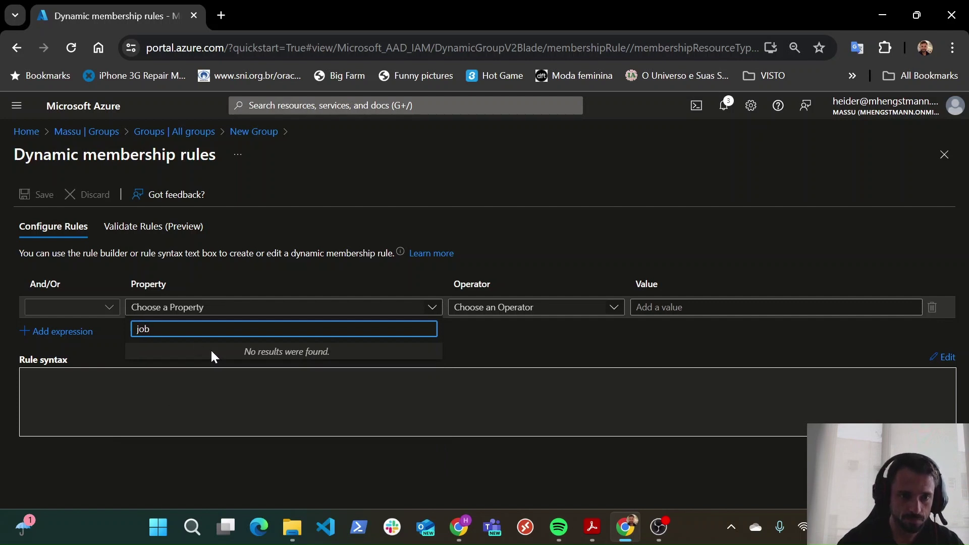
# Search the properties for 'ti', clear the search, and go back to the New Group form.
pyautogui.click(181, 307)
pyautogui.click(180, 307)
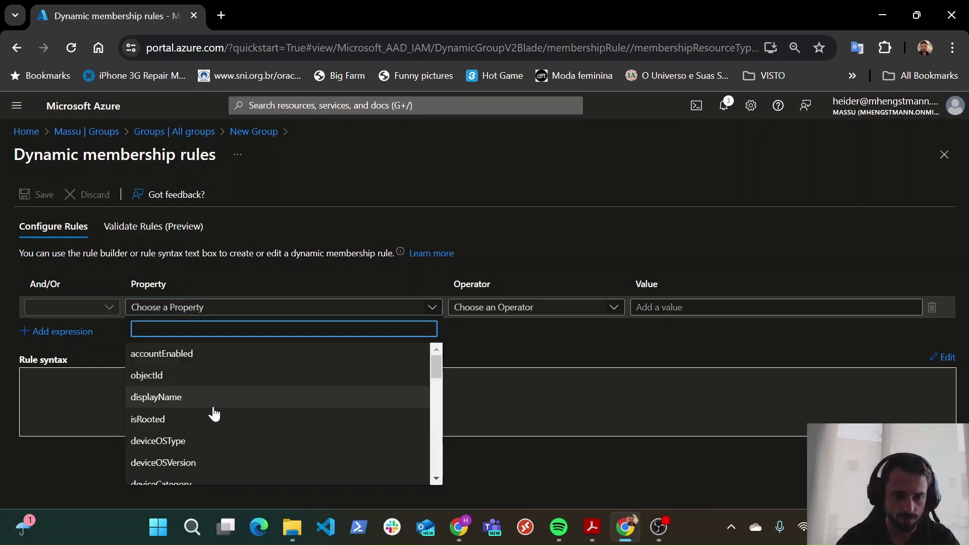
pyautogui.scroll(-3, 214, 413)
pyautogui.scroll(-8, 214, 413)
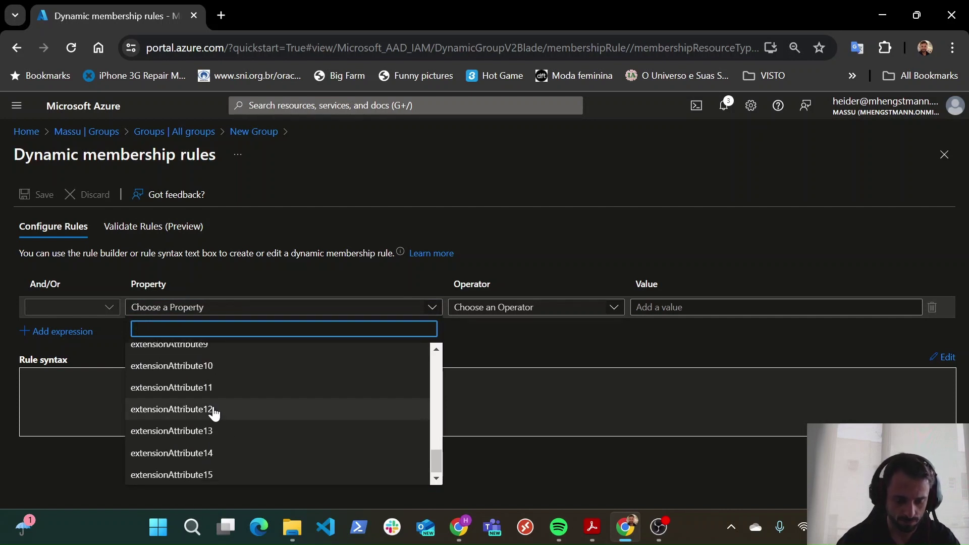
pyautogui.write('ti')
pyautogui.press('BackSpace')
pyautogui.press('BackSpace')
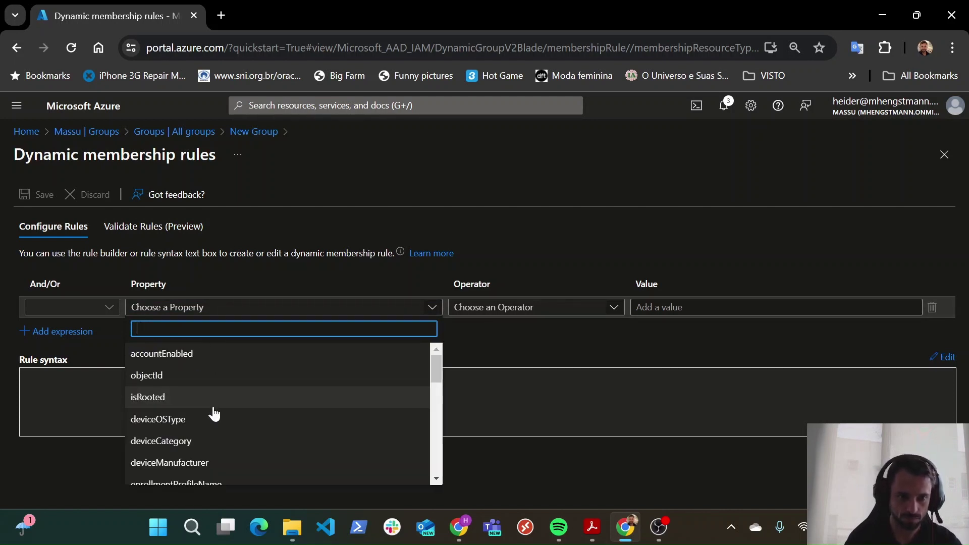
pyautogui.click(254, 131)
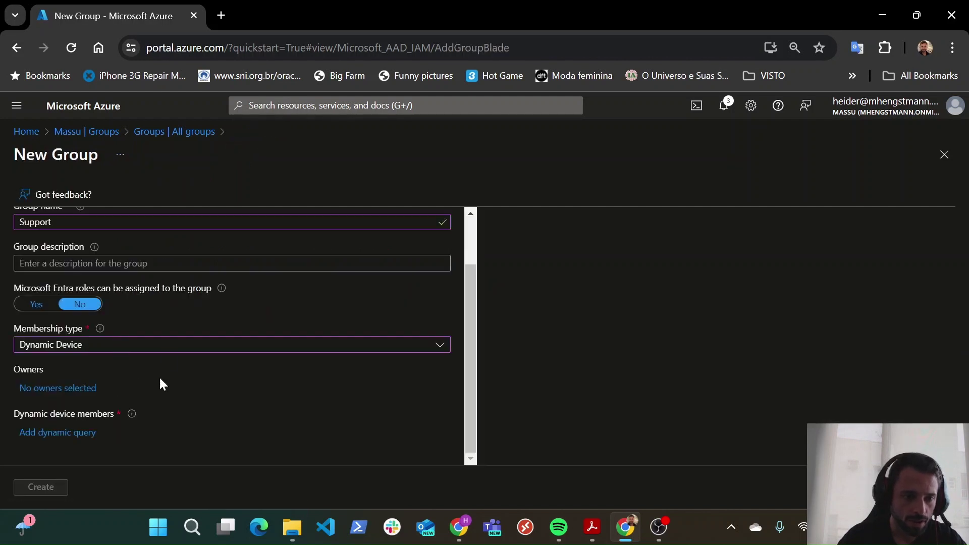
# Change the Support group's membership type to Dynamic User and add a dynamic query.
pyautogui.scroll(2, 159, 376)
pyautogui.click(129, 408)
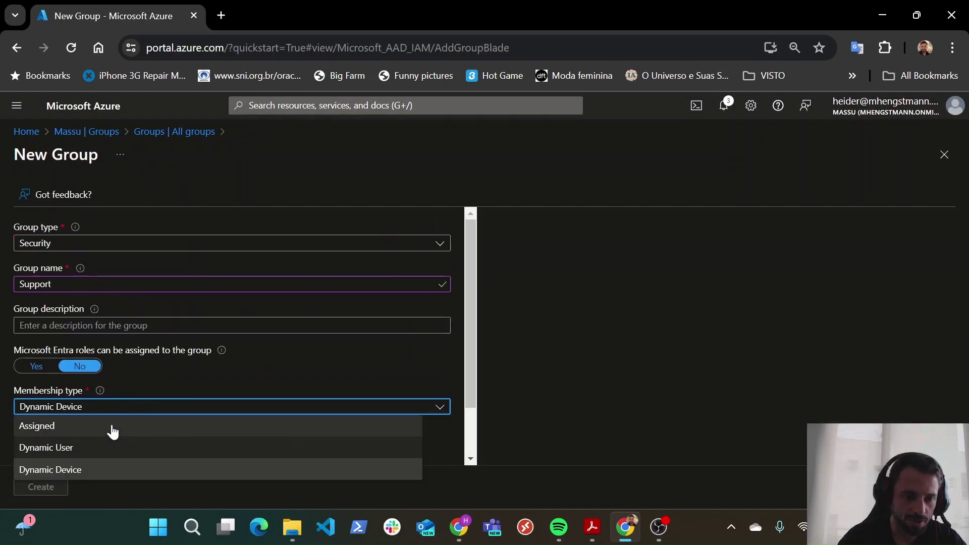
pyautogui.click(93, 448)
pyautogui.scroll(-1, 199, 428)
pyautogui.click(85, 433)
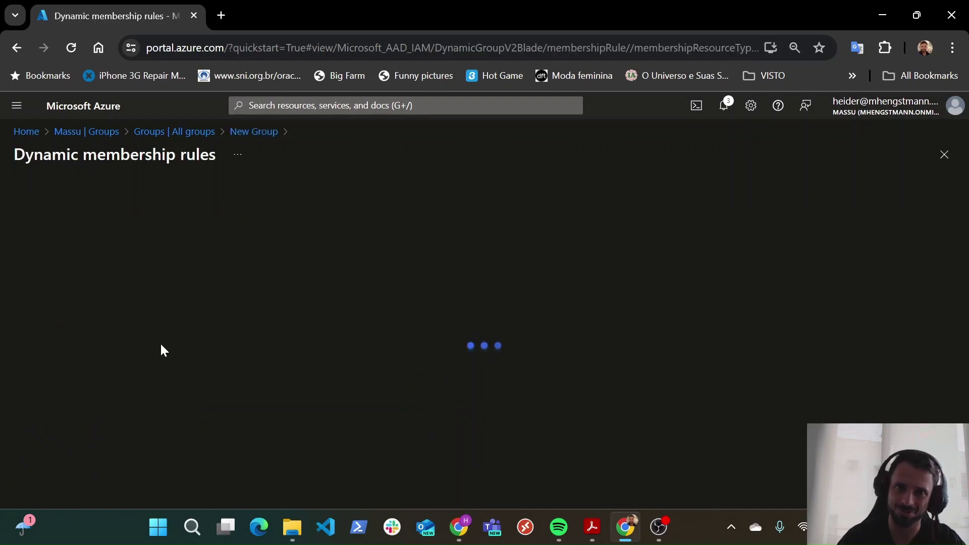
# Build the membership rule jobTitle Equals Support and select the generated rule syntax.
pyautogui.click(202, 309)
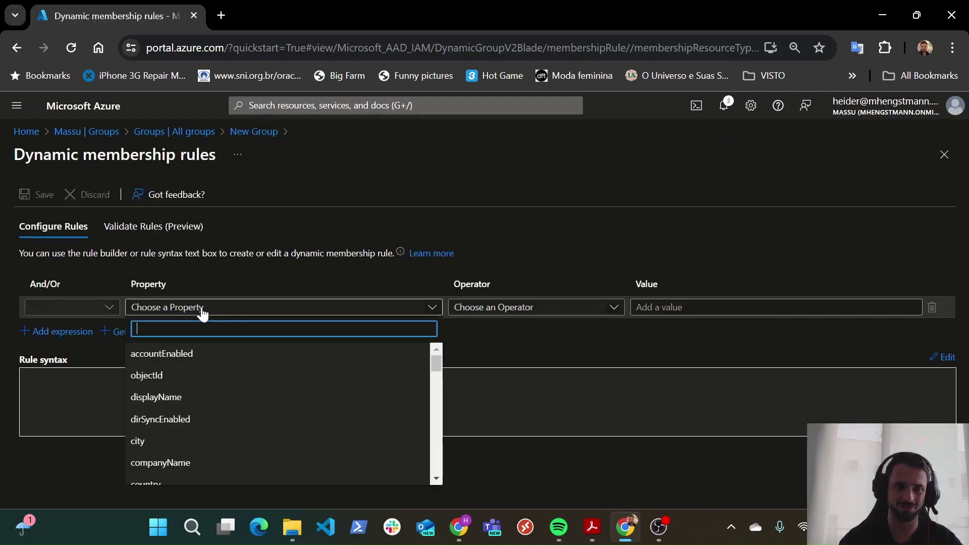
pyautogui.write('job')
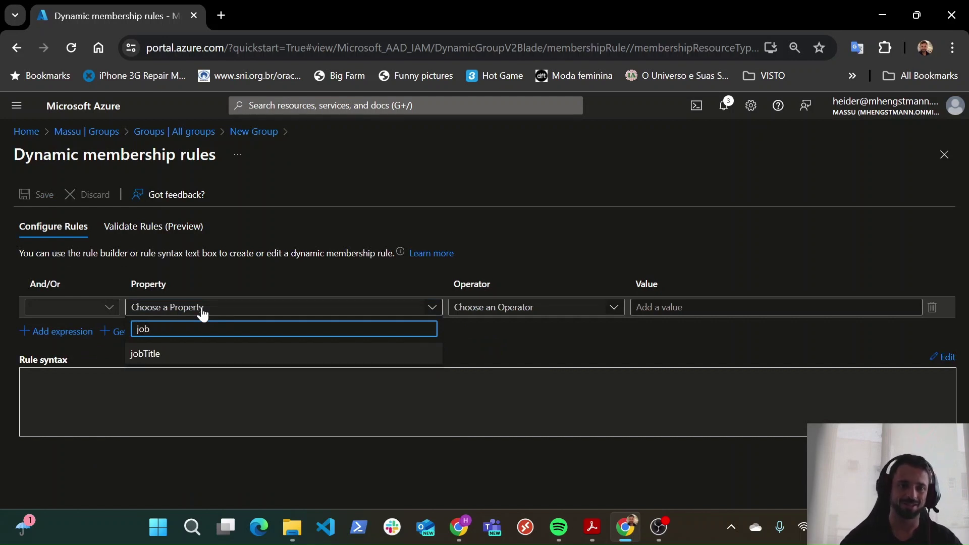
pyautogui.click(185, 350)
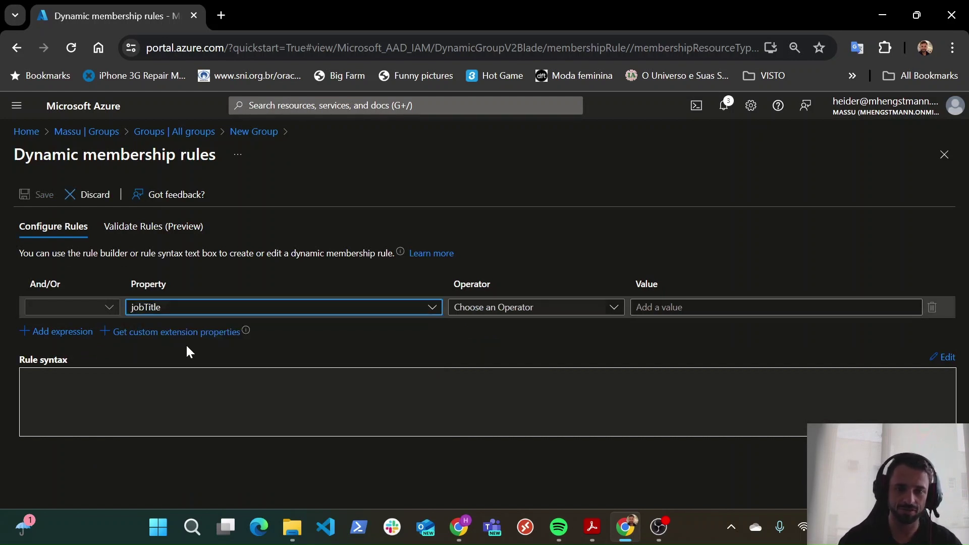
pyautogui.click(502, 309)
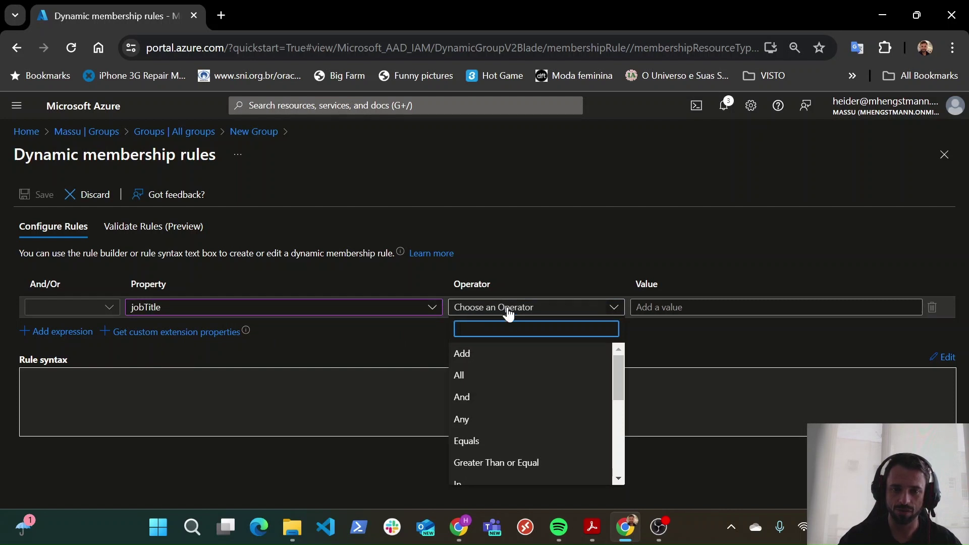
pyautogui.click(498, 440)
pyautogui.click(717, 308)
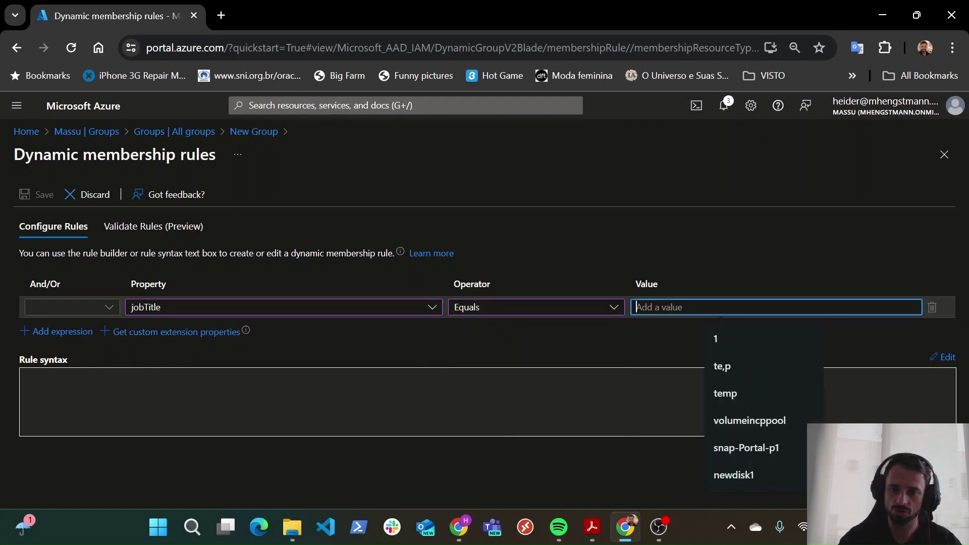
pyautogui.write('Support')
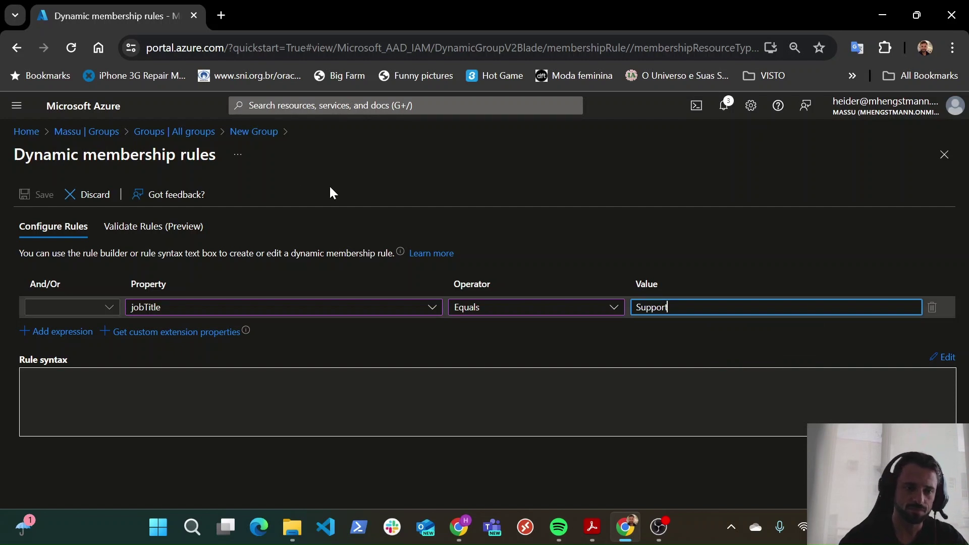
pyautogui.click(176, 386)
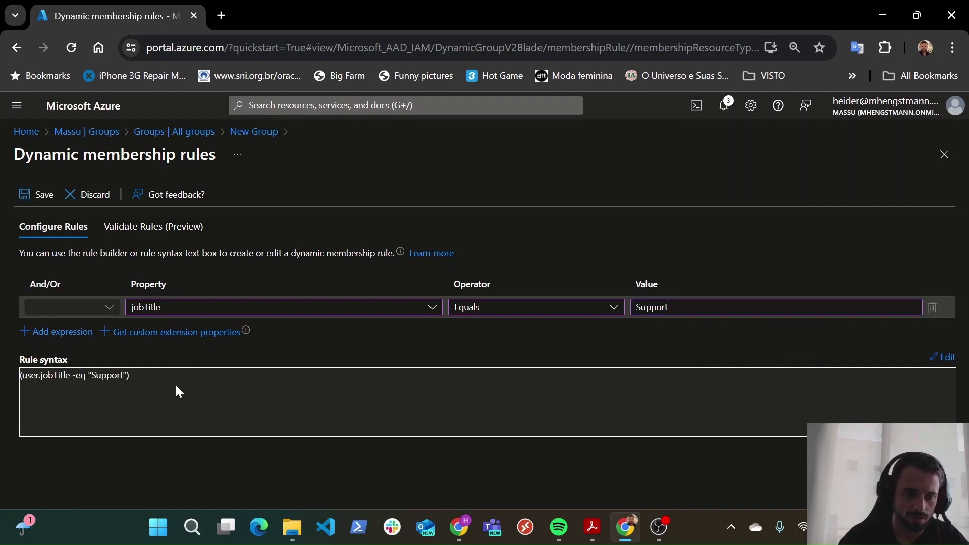
pyautogui.moveTo(26, 375); pyautogui.dragTo(123, 376)
# Save the jobTitle rule, create Support, refresh All groups, and open Support's overview.
pyautogui.click(39, 195)
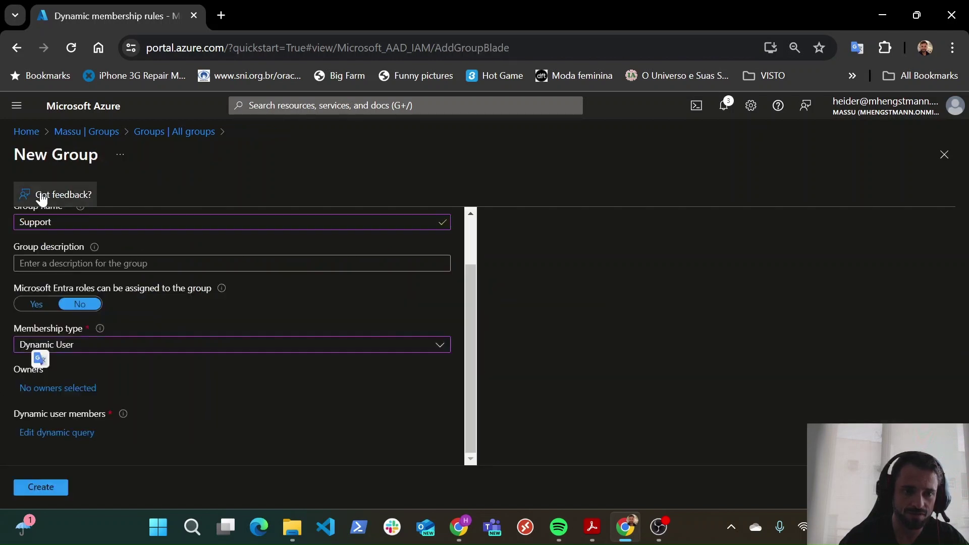
pyautogui.click(59, 488)
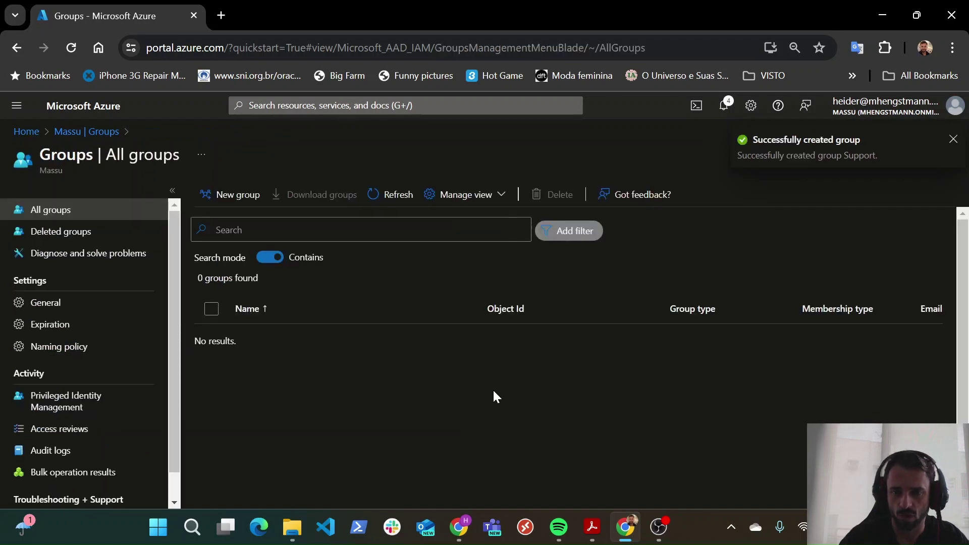
pyautogui.click(398, 197)
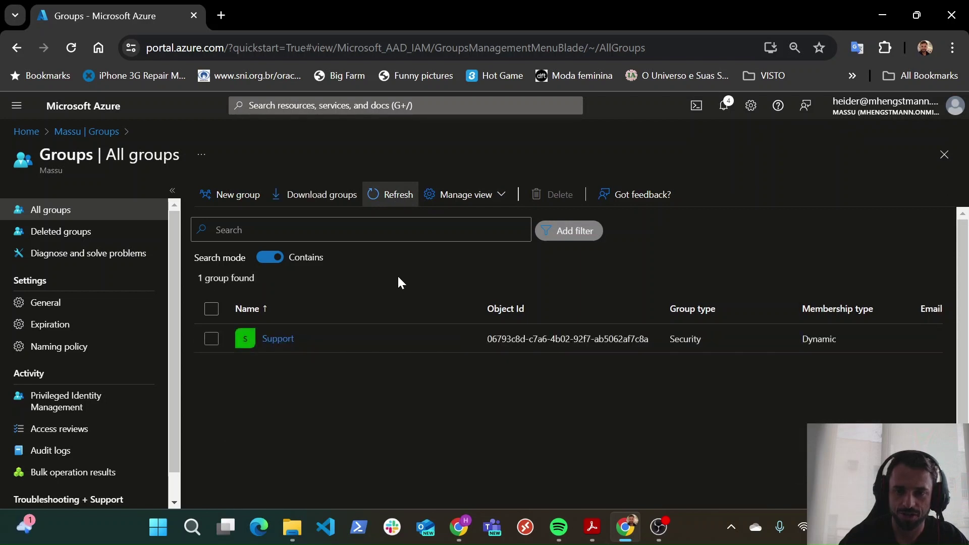
pyautogui.click(285, 339)
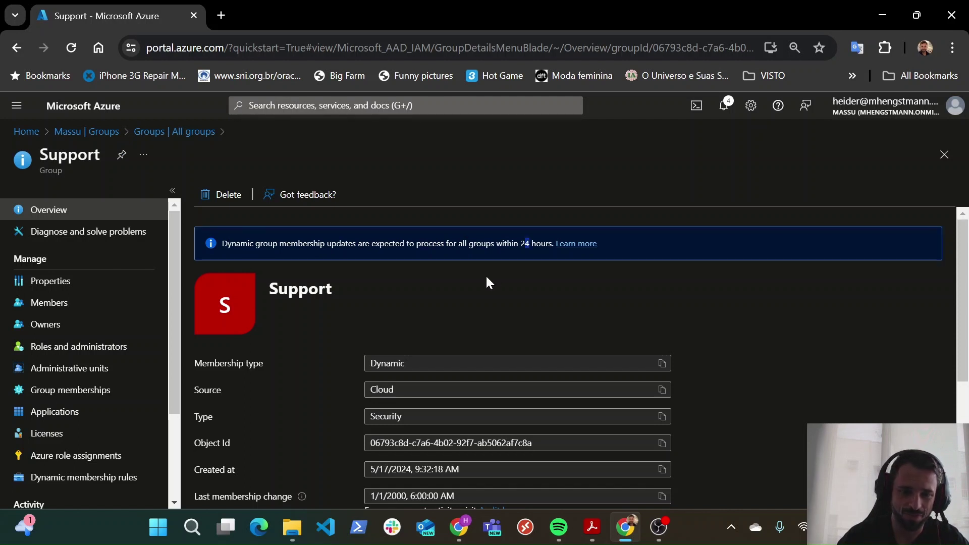
# Review Support's Object Id, creation dates and Dynamic rule processing status on its overview.
pyautogui.scroll(-2, 487, 279)
pyautogui.scroll(-1, 488, 279)
pyautogui.scroll(-2, 486, 274)
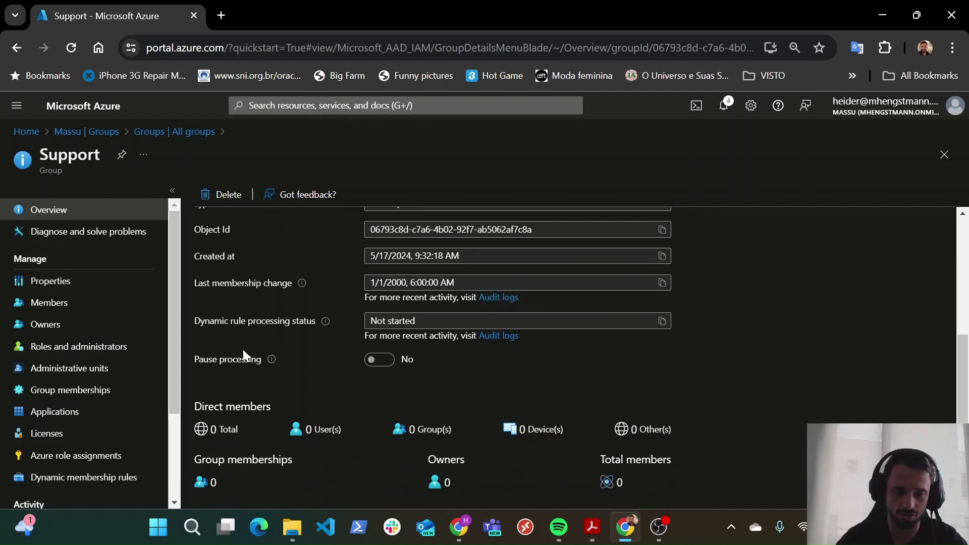
pyautogui.scroll(3, 363, 387)
pyautogui.scroll(2, 363, 393)
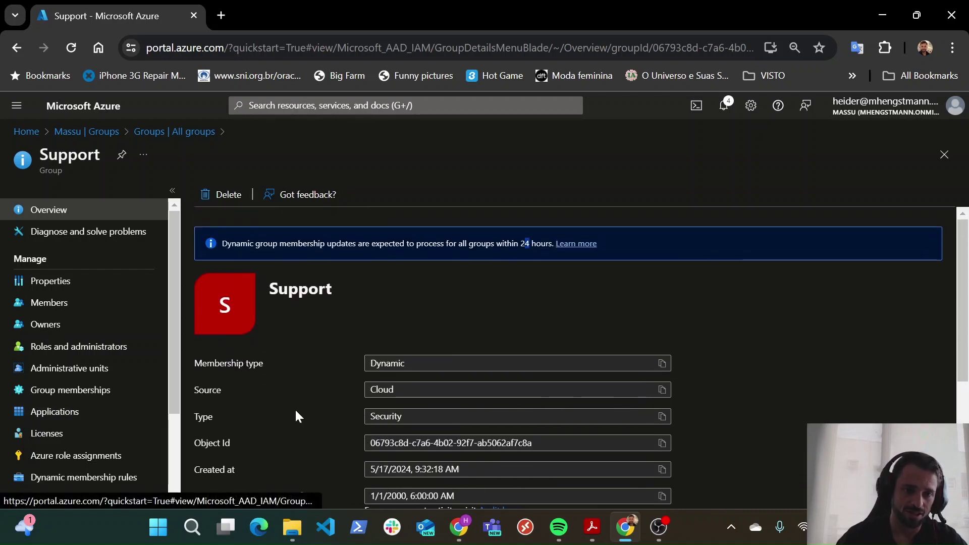
pyautogui.scroll(-5, 295, 408)
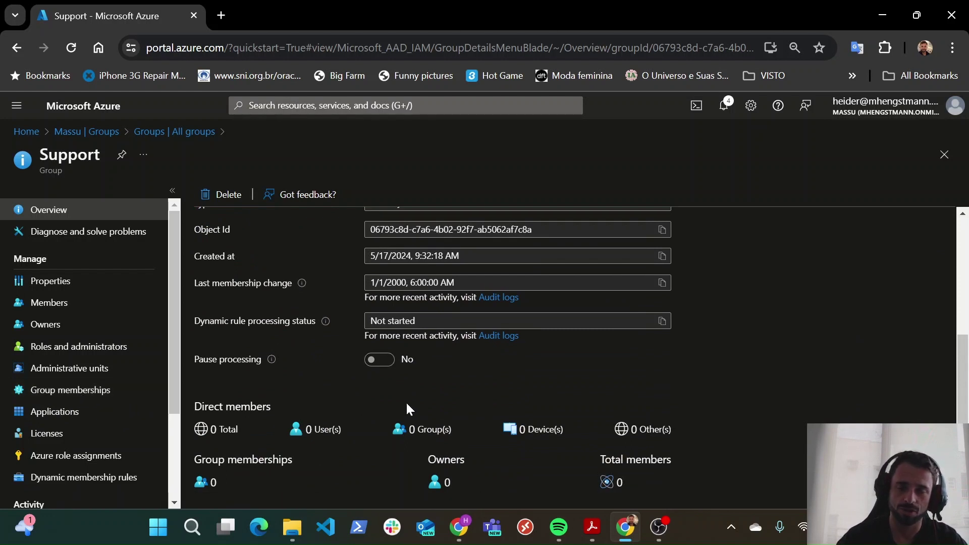
pyautogui.scroll(2, 316, 401)
pyautogui.scroll(-3, 74, 391)
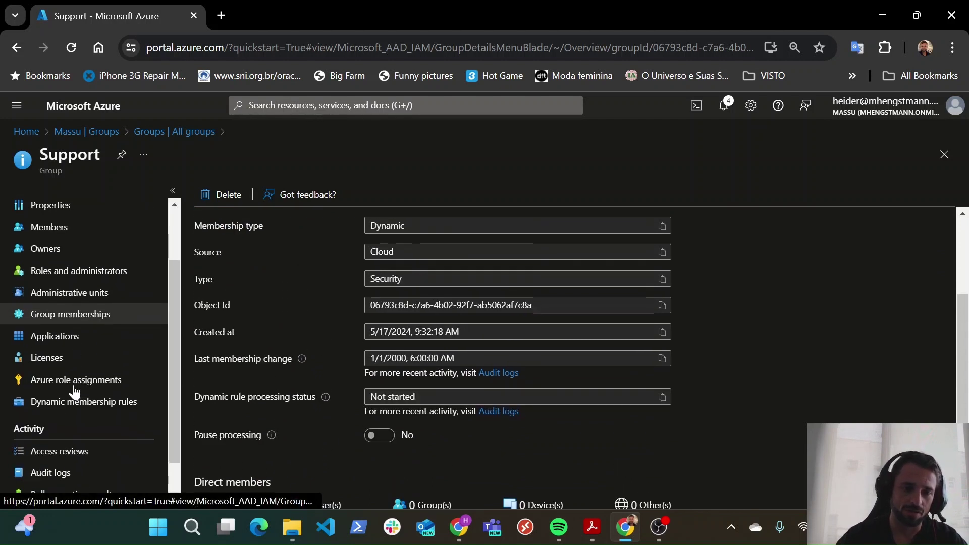
pyautogui.scroll(3, 249, 357)
pyautogui.scroll(-3, 250, 357)
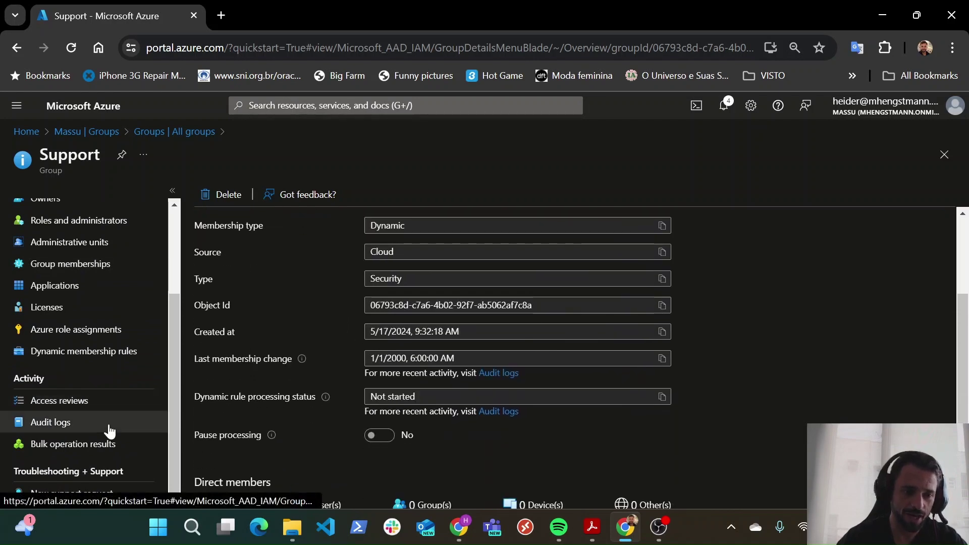
pyautogui.scroll(3, 104, 456)
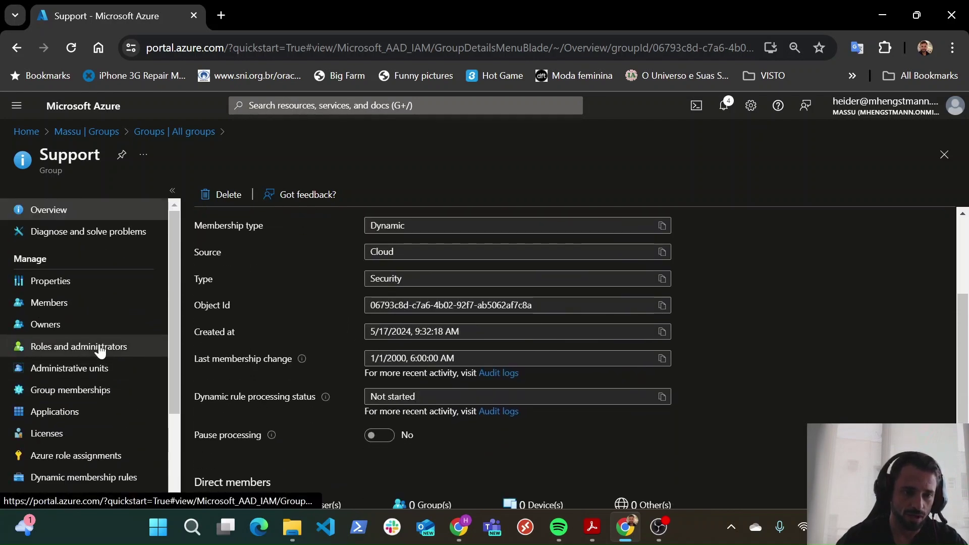
pyautogui.click(177, 132)
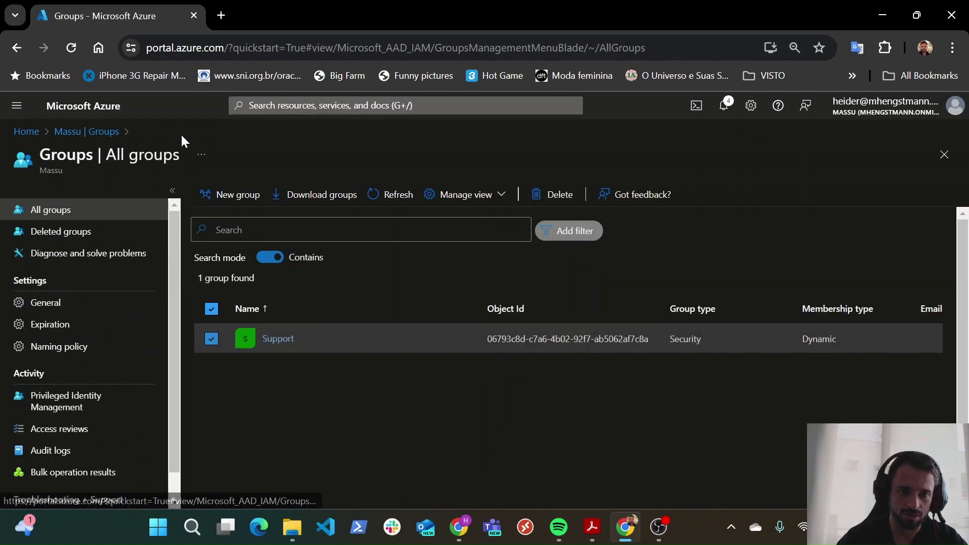
pyautogui.click(278, 339)
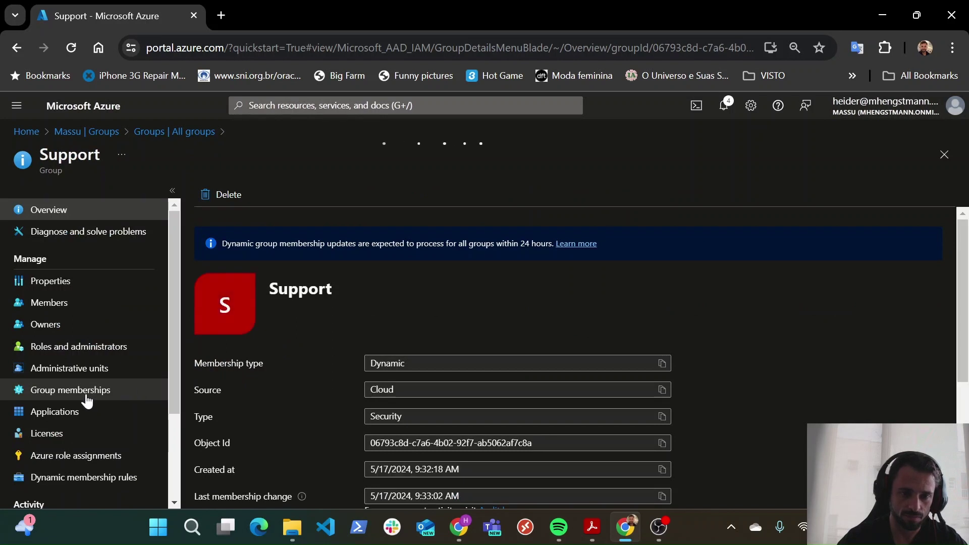
pyautogui.scroll(-4, 546, 373)
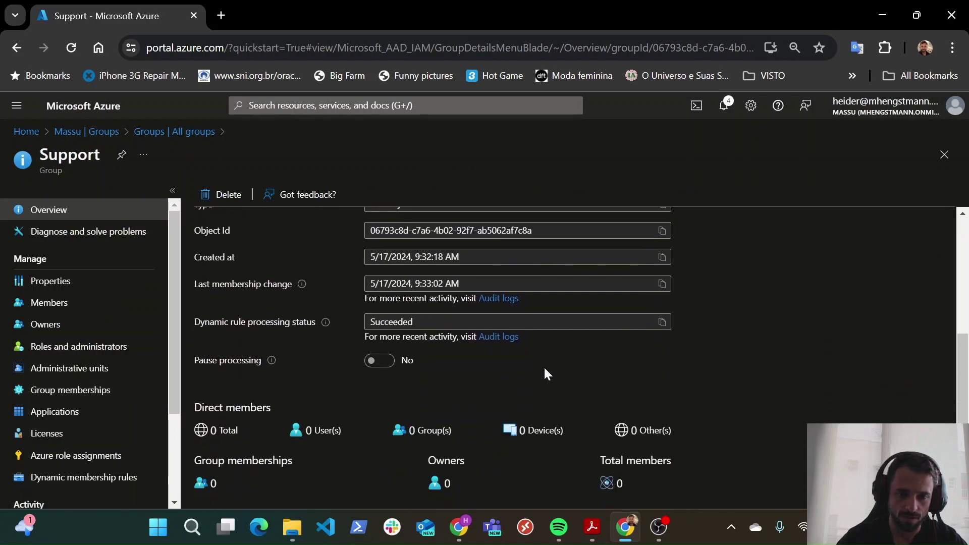
pyautogui.scroll(-1, 111, 386)
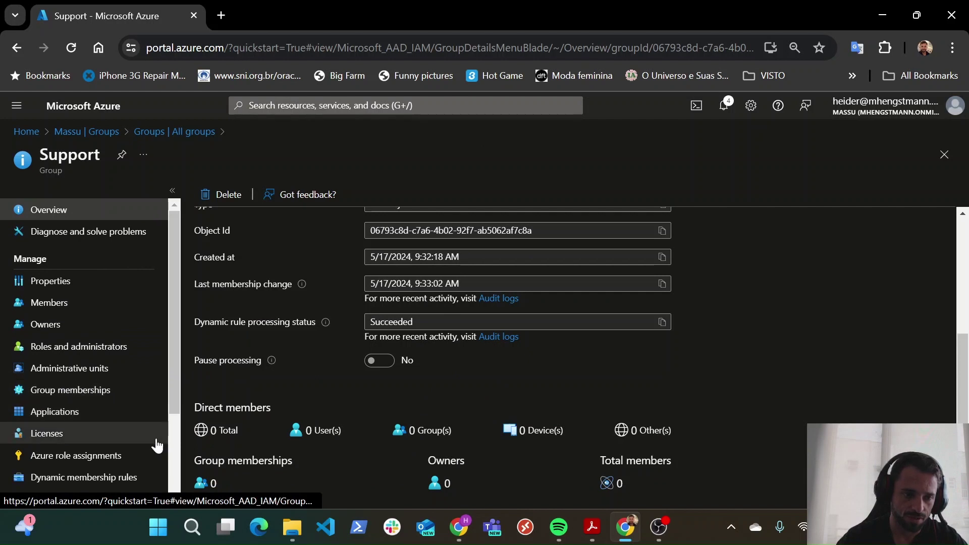
pyautogui.scroll(-3, 157, 445)
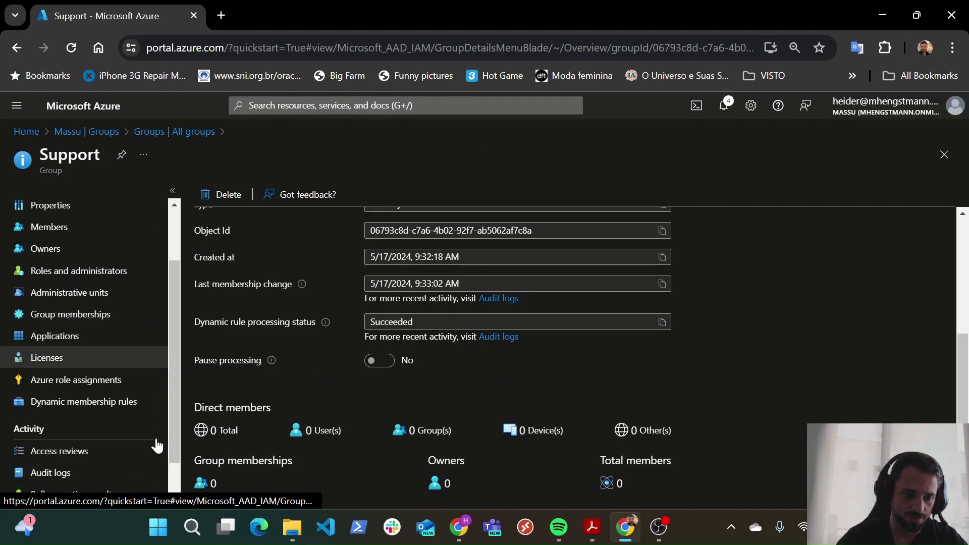
# Validate the jobTitle rule against User 1 Support in the Validate Rules (Preview) tab.
pyautogui.click(82, 408)
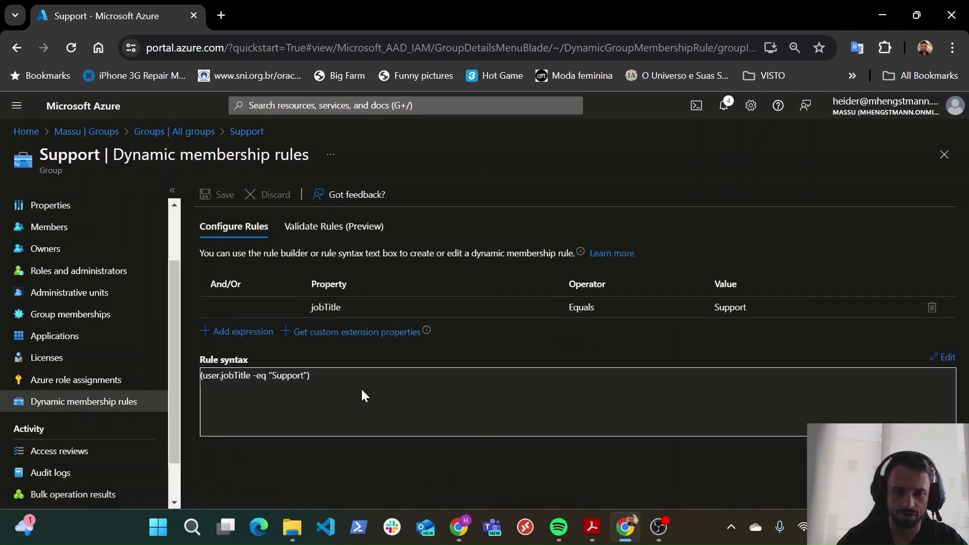
pyautogui.click(325, 233)
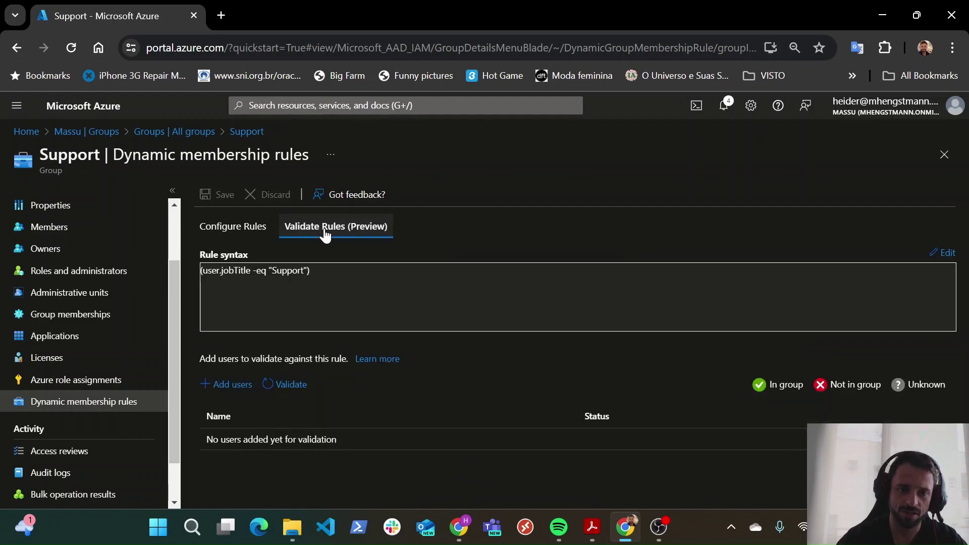
pyautogui.click(232, 385)
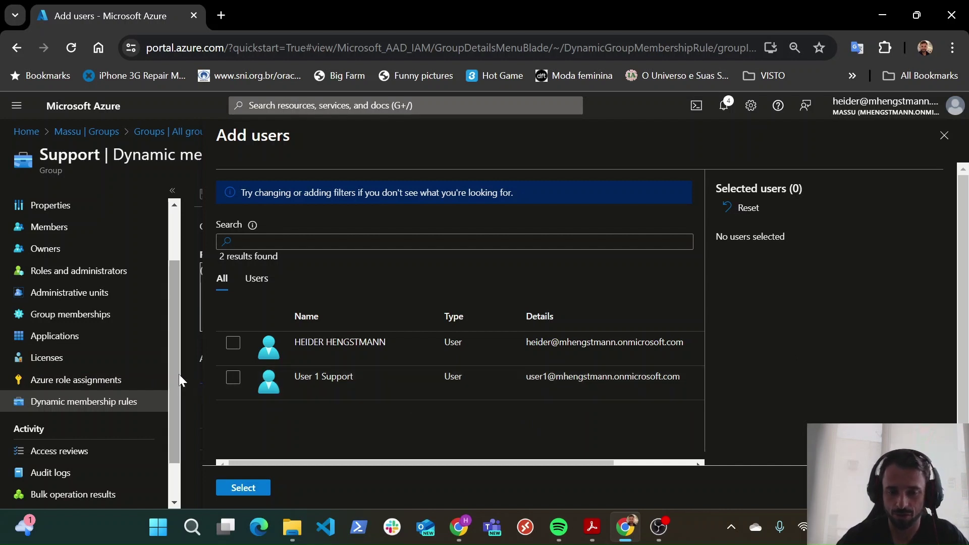
pyautogui.click(235, 378)
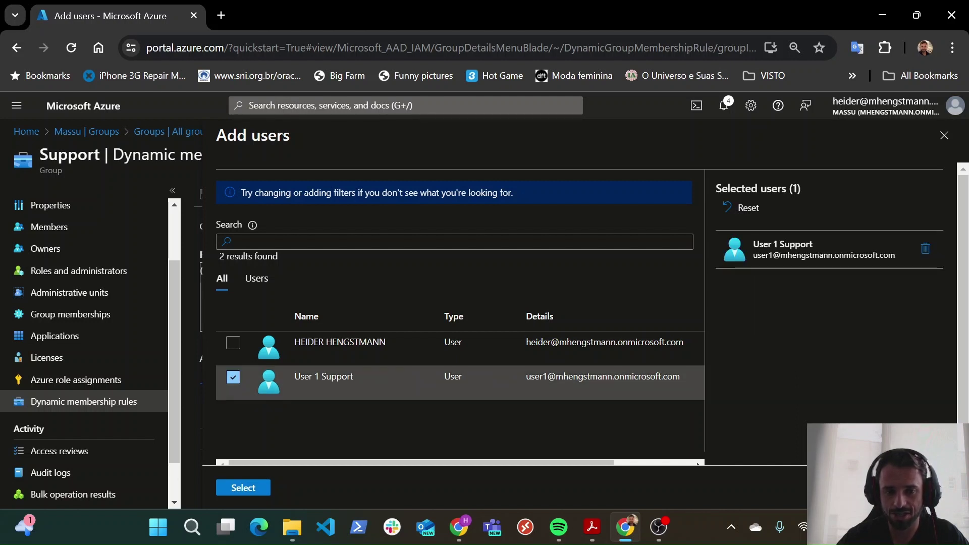
pyautogui.click(244, 488)
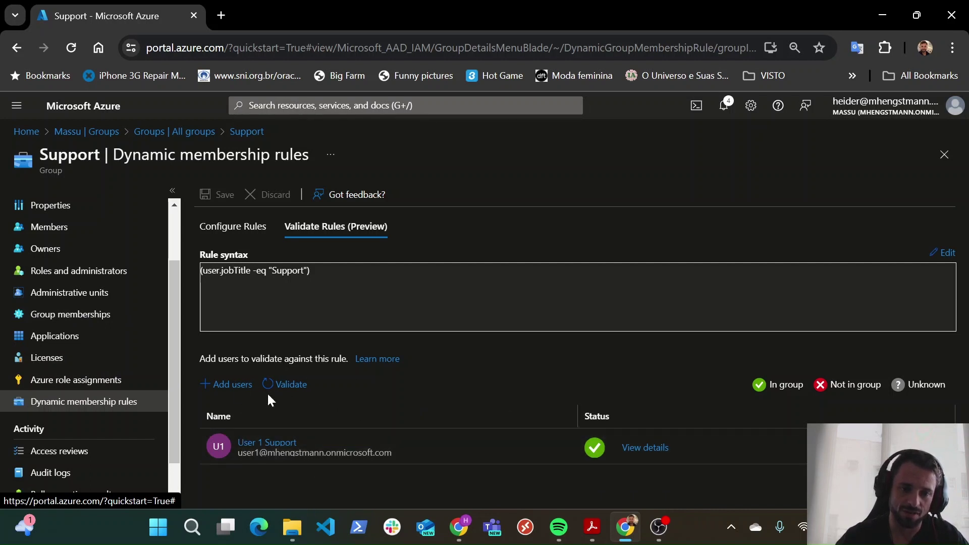
# Return via the breadcrumbs to the groups list, which shows only Support, then bring up the HANDS-ON slide.
pyautogui.scroll(3, 113, 391)
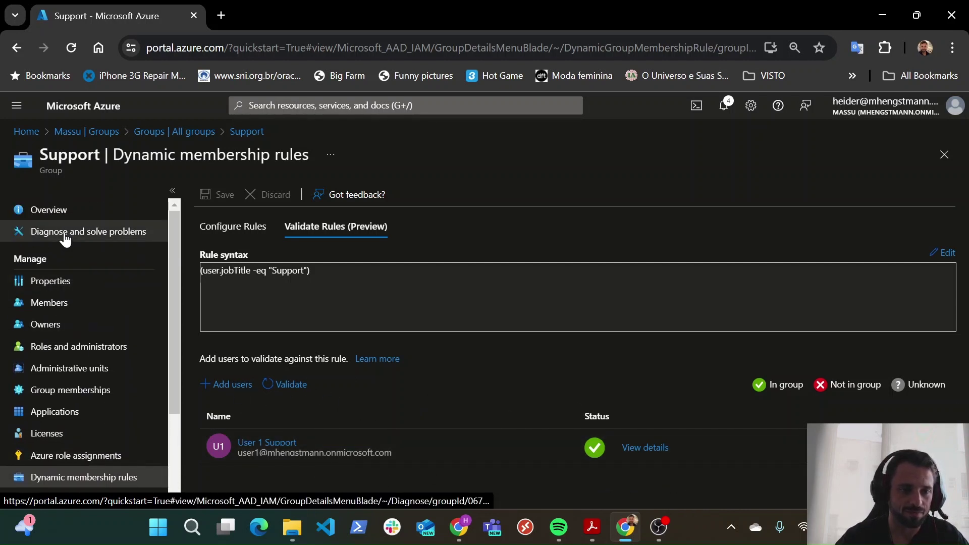
pyautogui.click(61, 214)
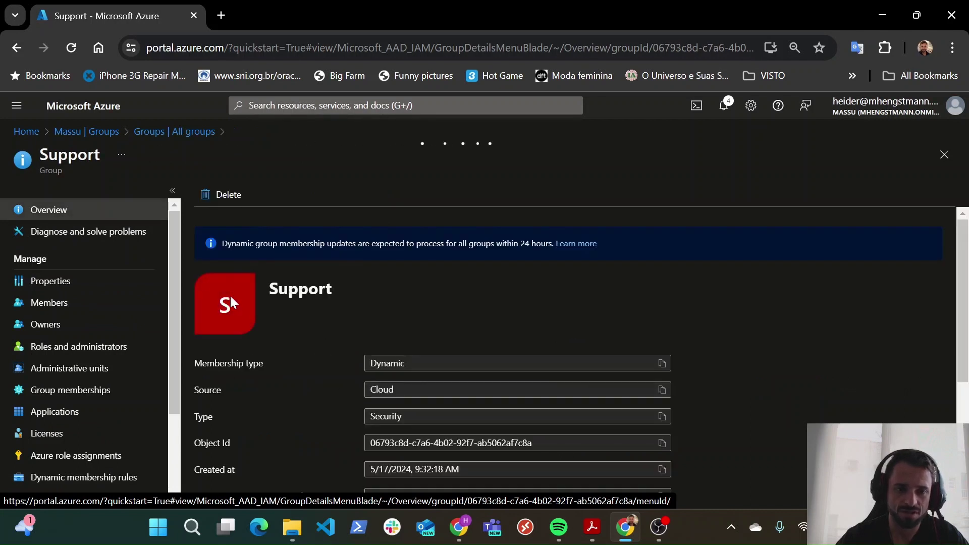
pyautogui.click(186, 132)
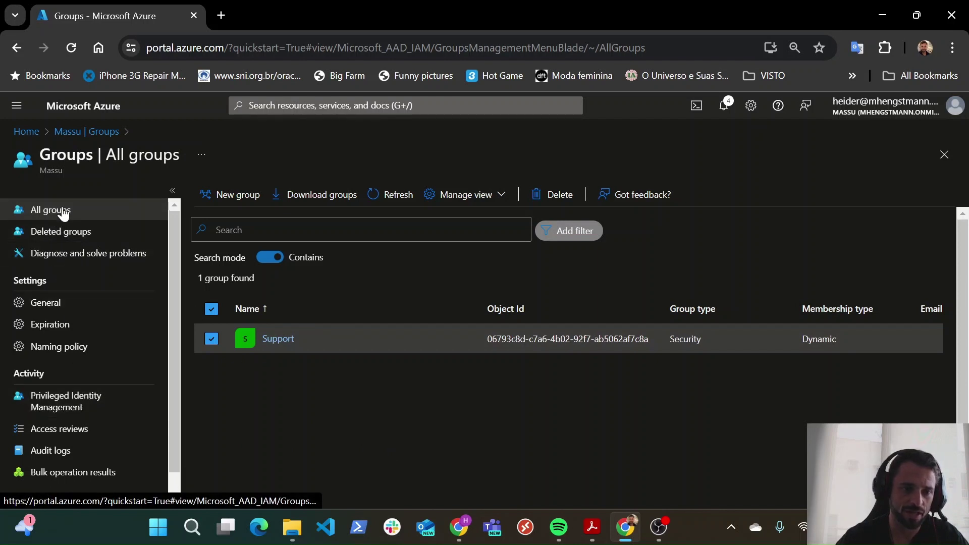
pyautogui.click(101, 132)
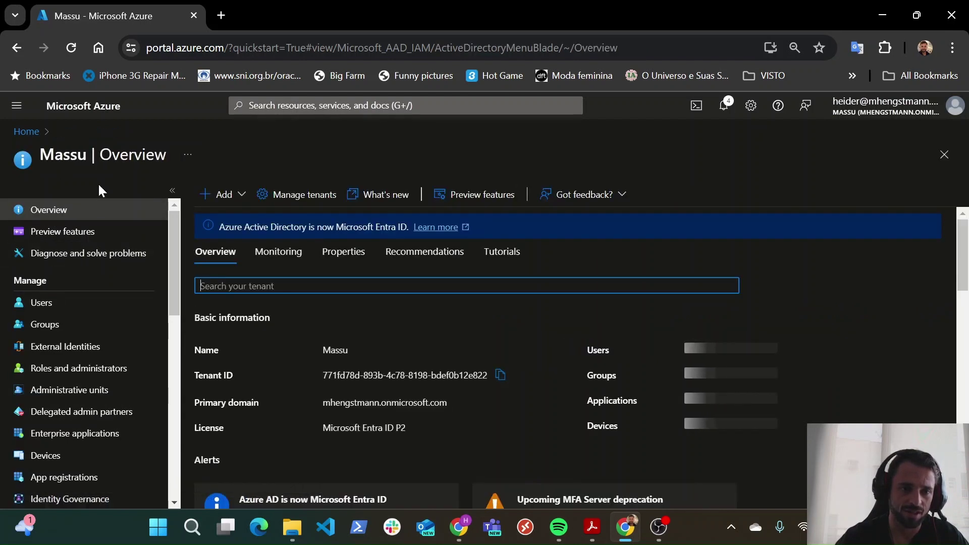
pyautogui.click(59, 324)
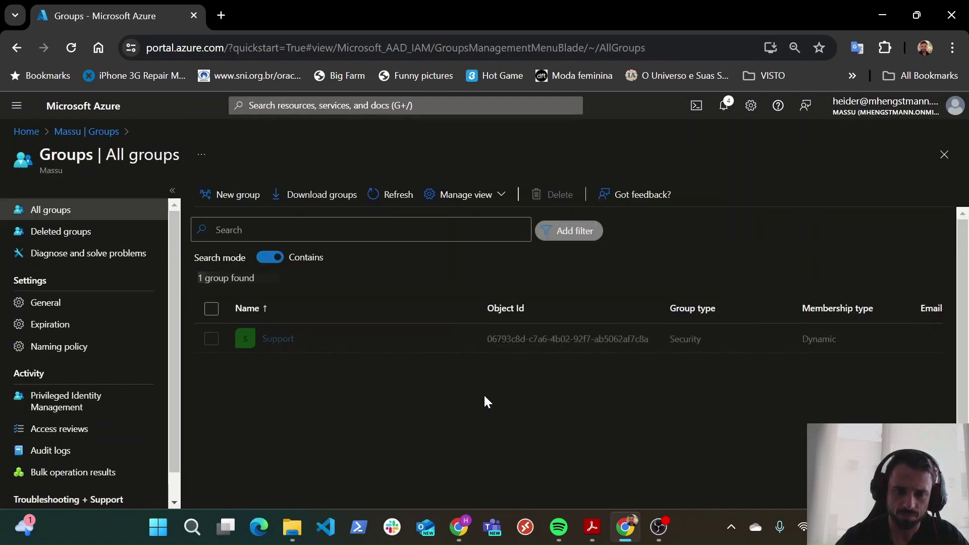
pyautogui.click(590, 535)
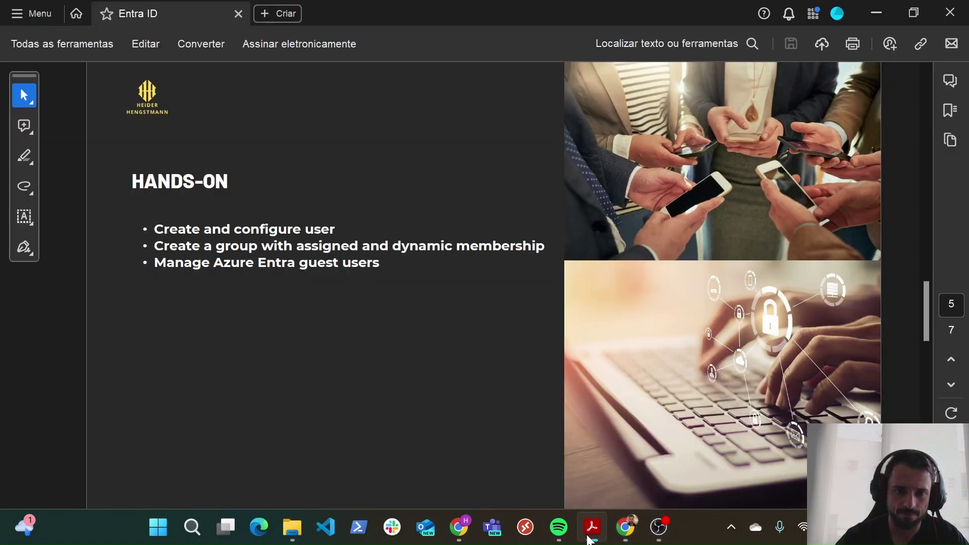
# Highlight the HANDS-ON bullets on creating users and assigned/dynamic group membership, then return to Azure.
pyautogui.click(589, 538)
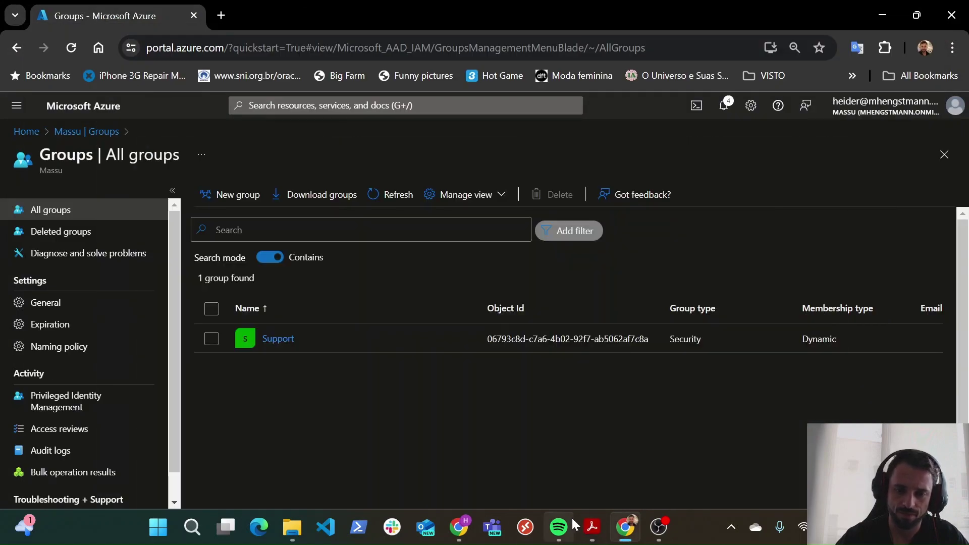
pyautogui.click(591, 529)
pyautogui.moveTo(159, 229); pyautogui.dragTo(328, 229)
pyautogui.click(192, 246)
pyautogui.doubleClick(228, 246)
pyautogui.moveTo(328, 245); pyautogui.dragTo(525, 245)
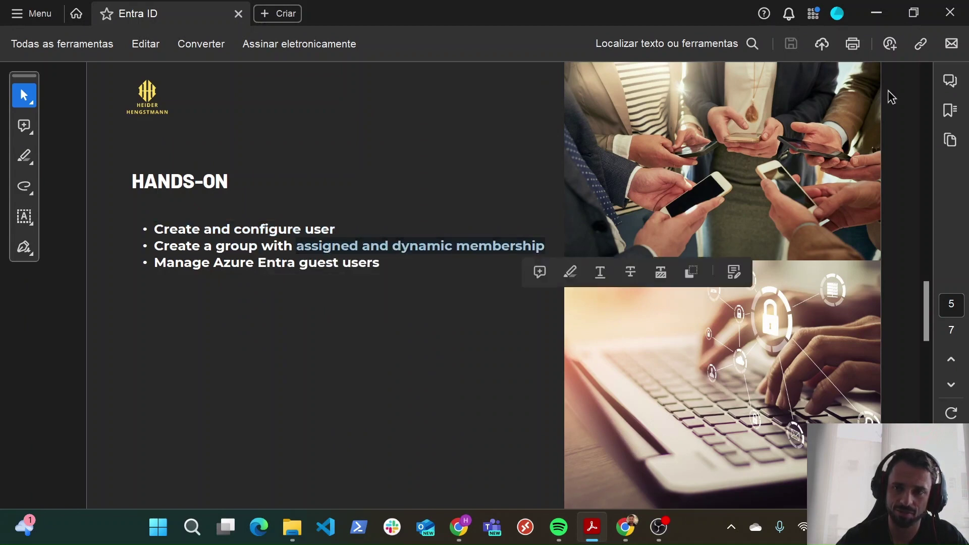
pyautogui.click(873, 19)
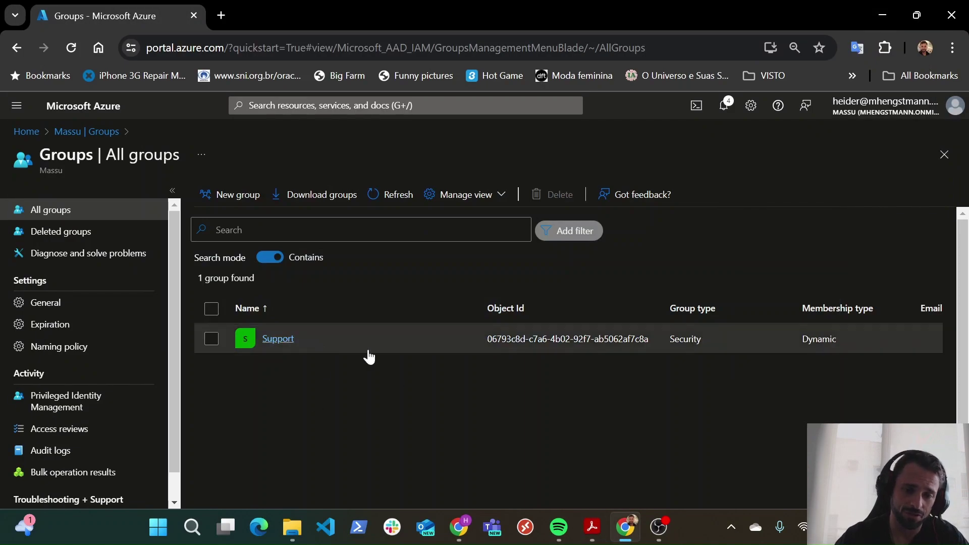
pyautogui.click(297, 352)
# Create a group named DevOps, keeping Security type and Assigned membership, with no members added.
pyautogui.click(271, 351)
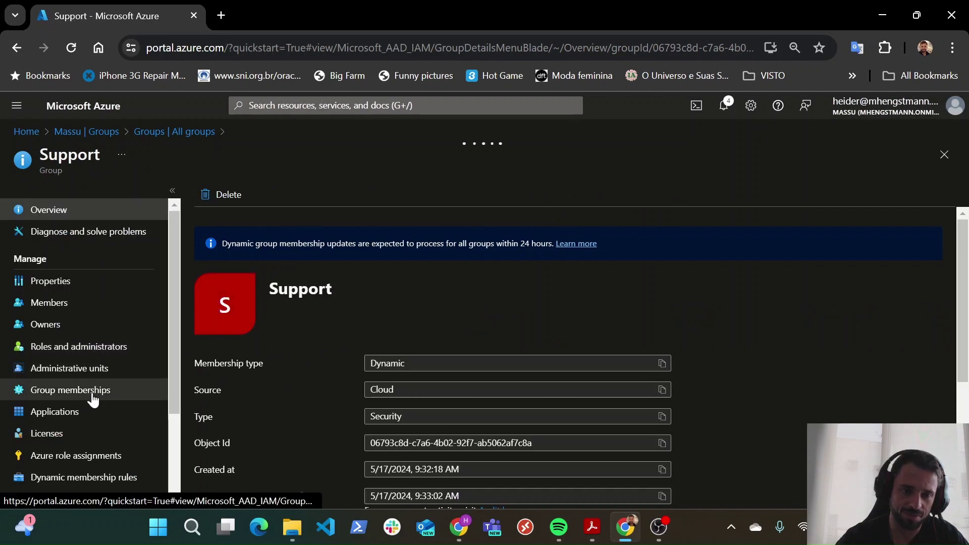
pyautogui.click(153, 130)
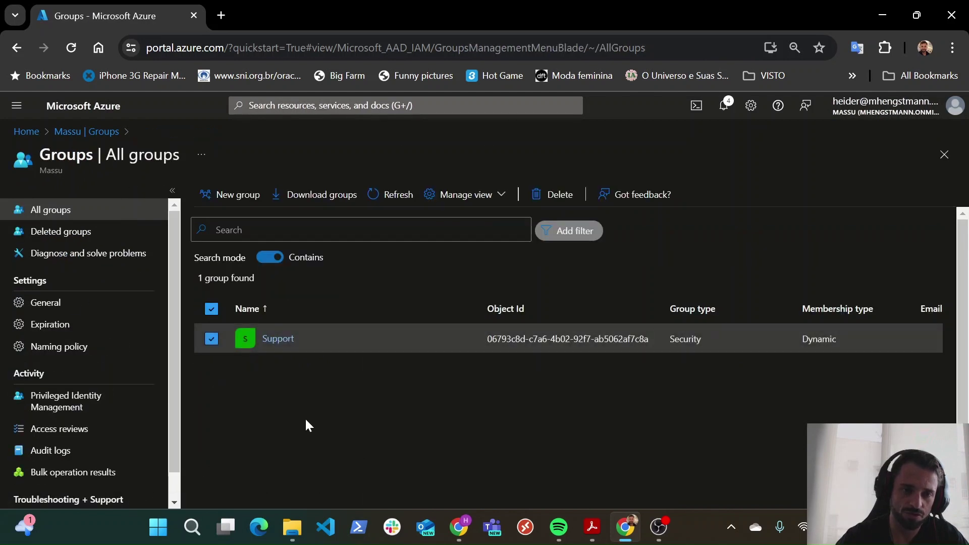
pyautogui.click(242, 194)
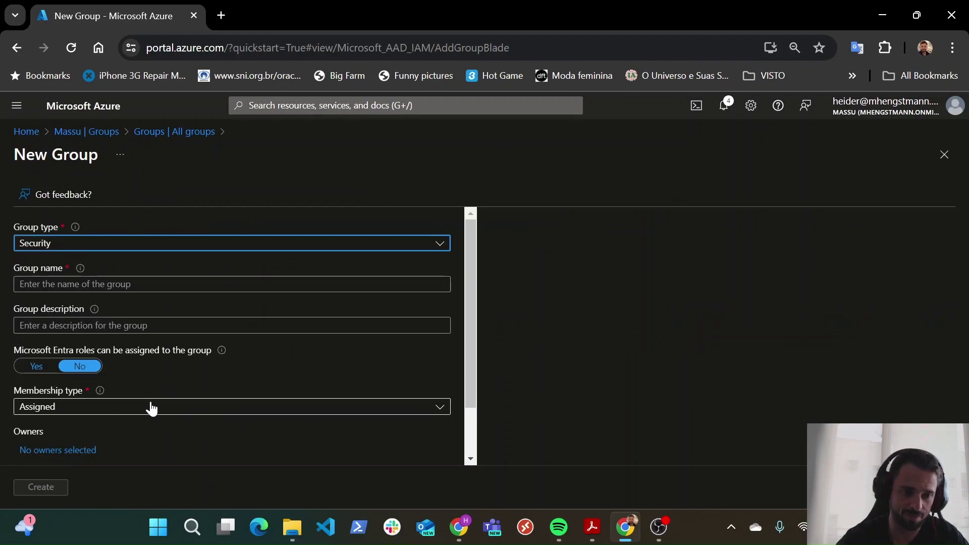
pyautogui.click(101, 284)
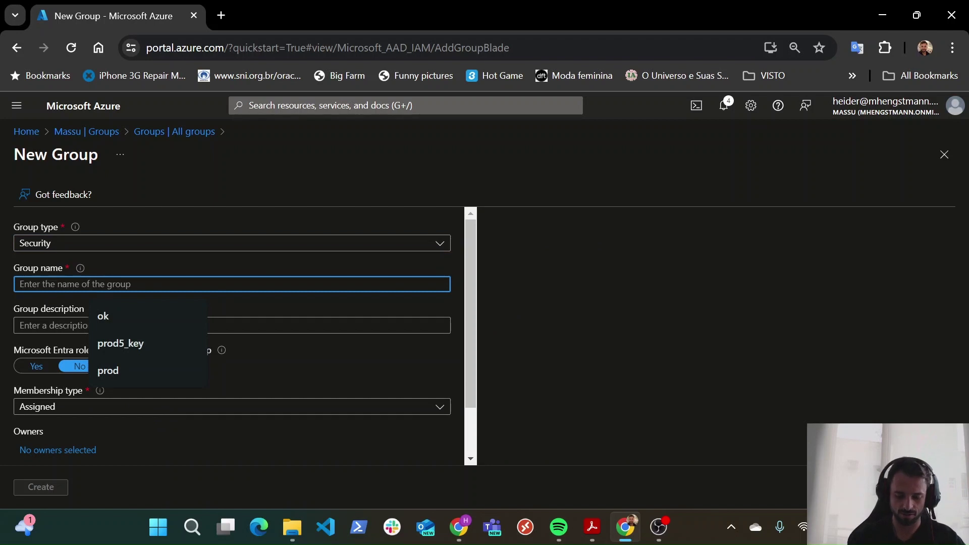
pyautogui.write('DevOps')
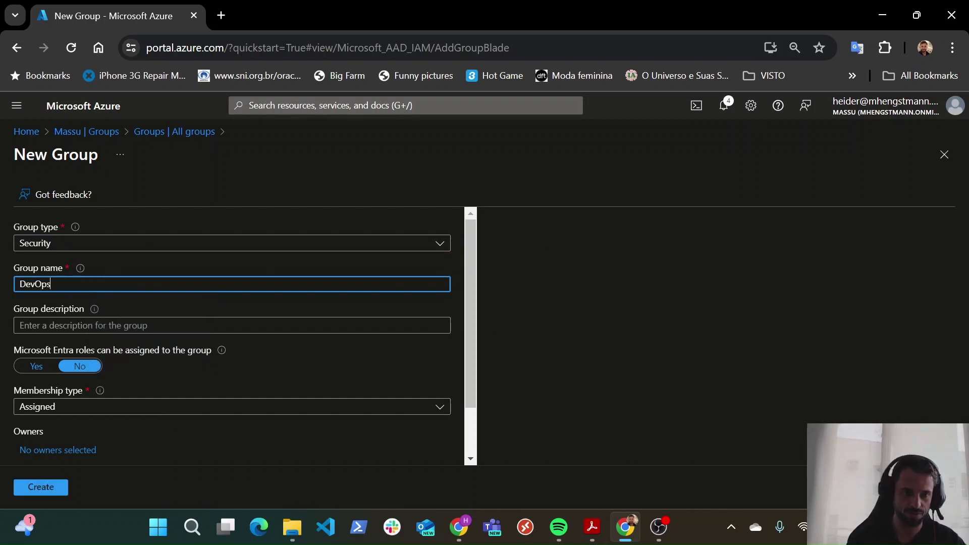
pyautogui.click(128, 413)
pyautogui.click(127, 413)
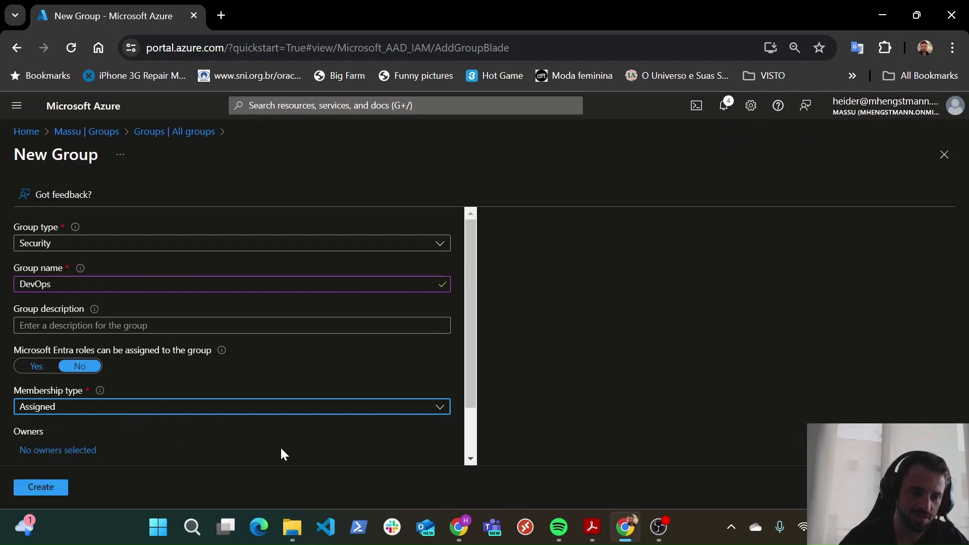
pyautogui.scroll(-1, 280, 447)
pyautogui.click(43, 435)
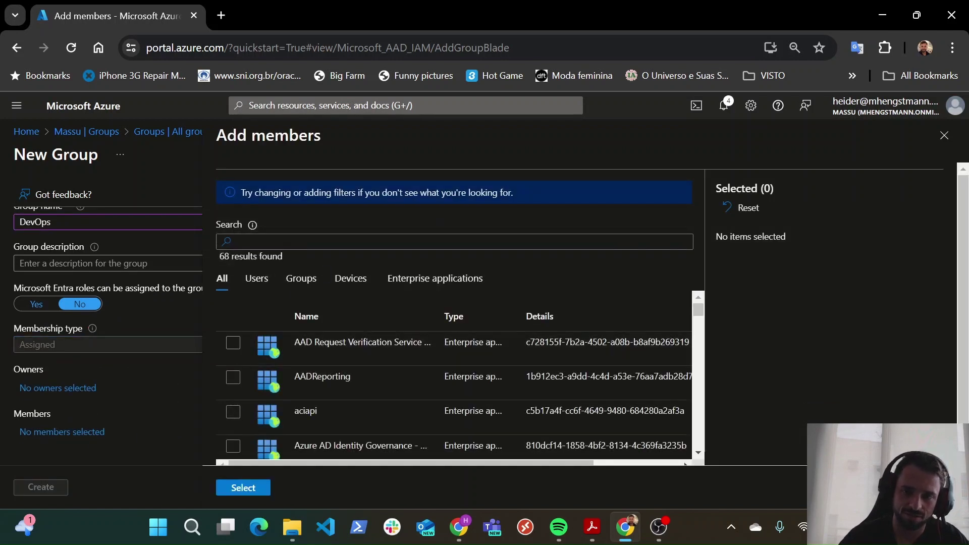
pyautogui.click(944, 135)
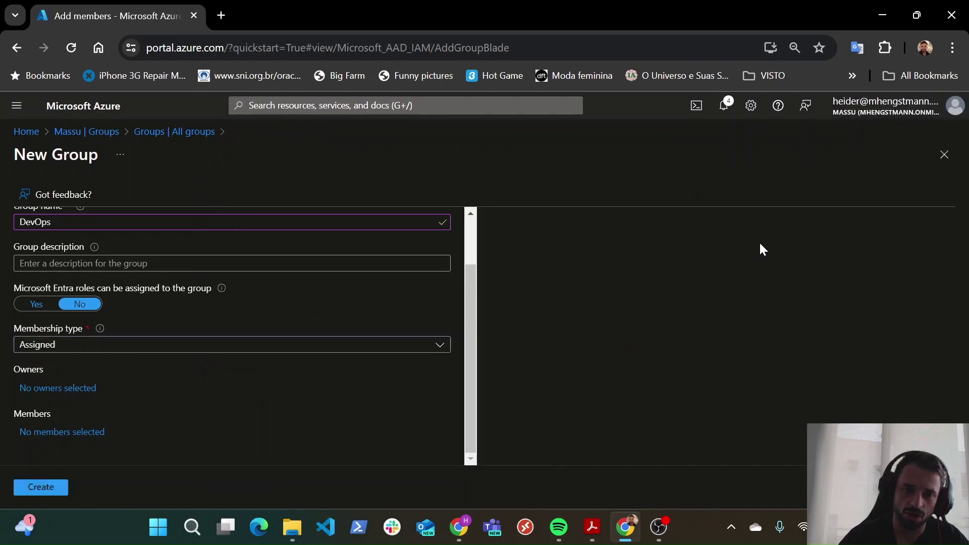
pyautogui.click(58, 486)
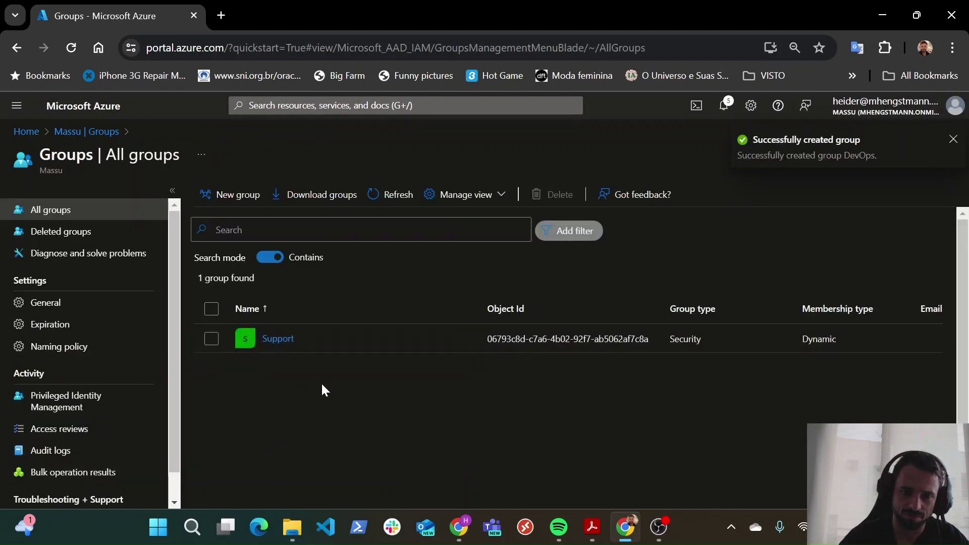
# Refresh the All groups list and reload the portal until the new DevOps group appears.
pyautogui.click(404, 197)
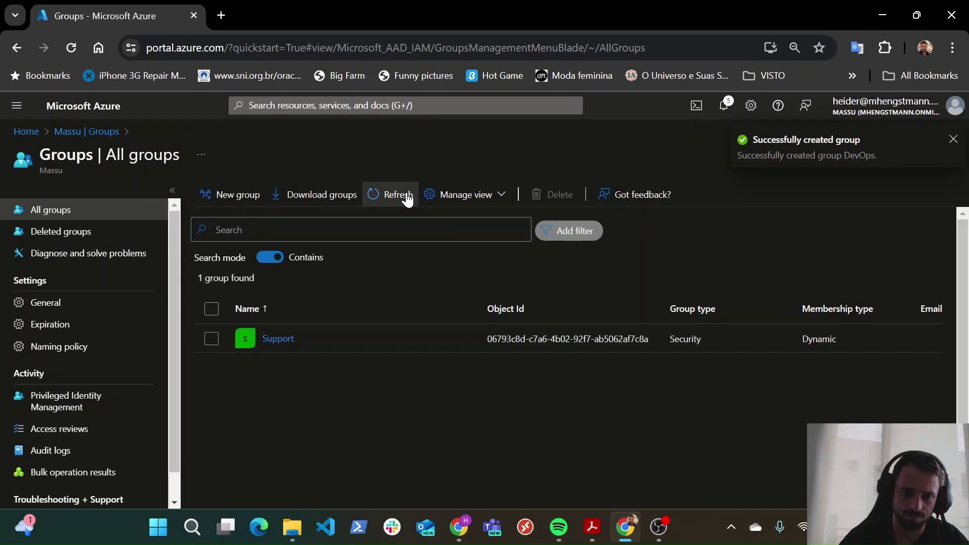
pyautogui.click(406, 196)
pyautogui.click(406, 196)
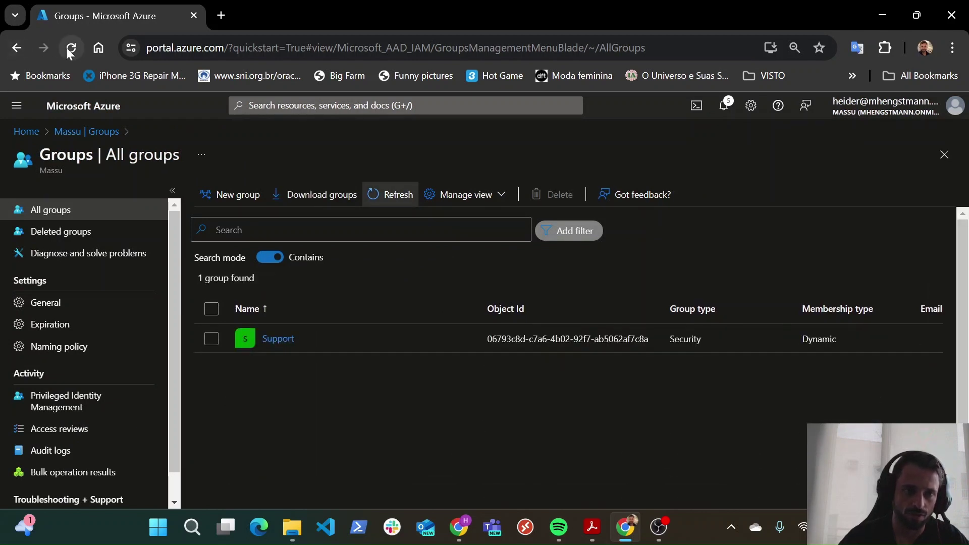
pyautogui.click(398, 197)
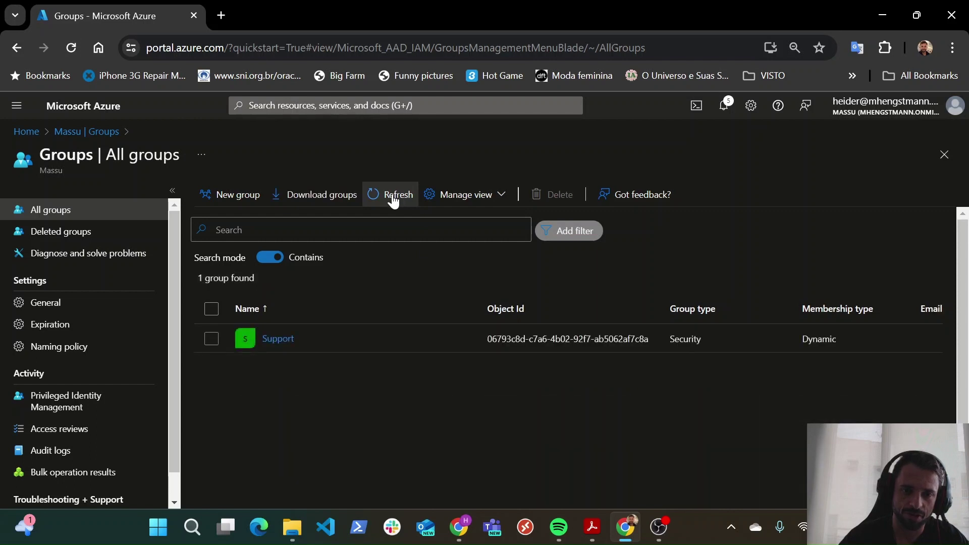
pyautogui.click(74, 56)
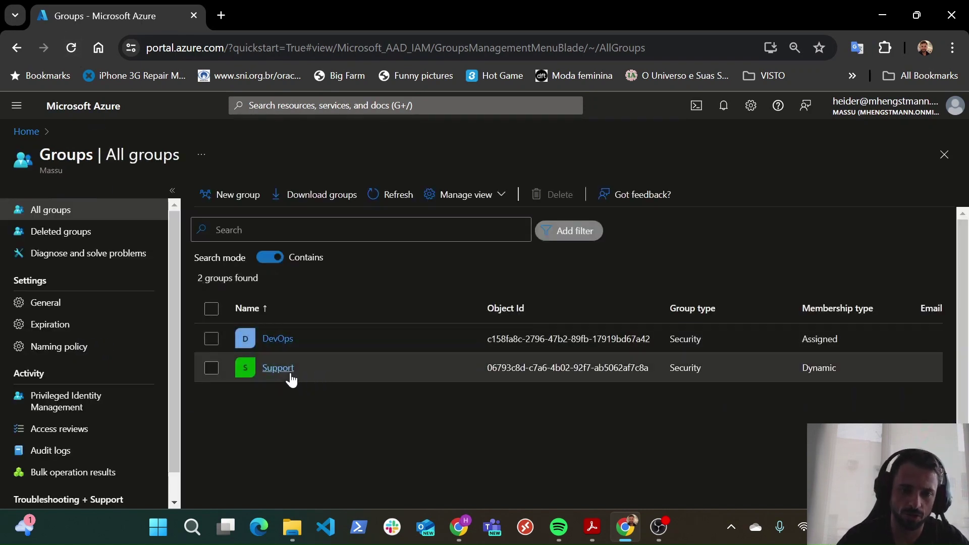
# Open the DevOps group's Members page to see it is empty, then return to All groups.
pyautogui.click(281, 340)
pyautogui.click(282, 340)
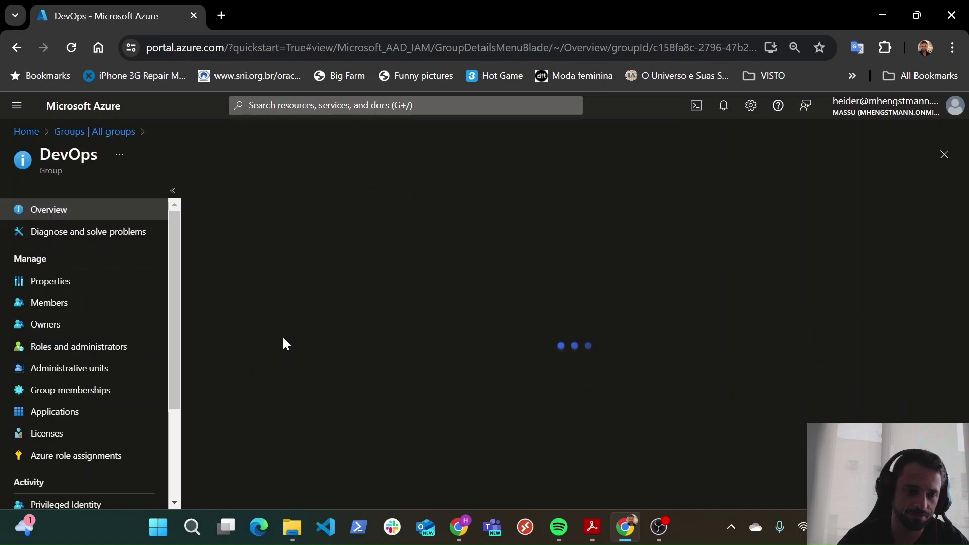
pyautogui.click(79, 306)
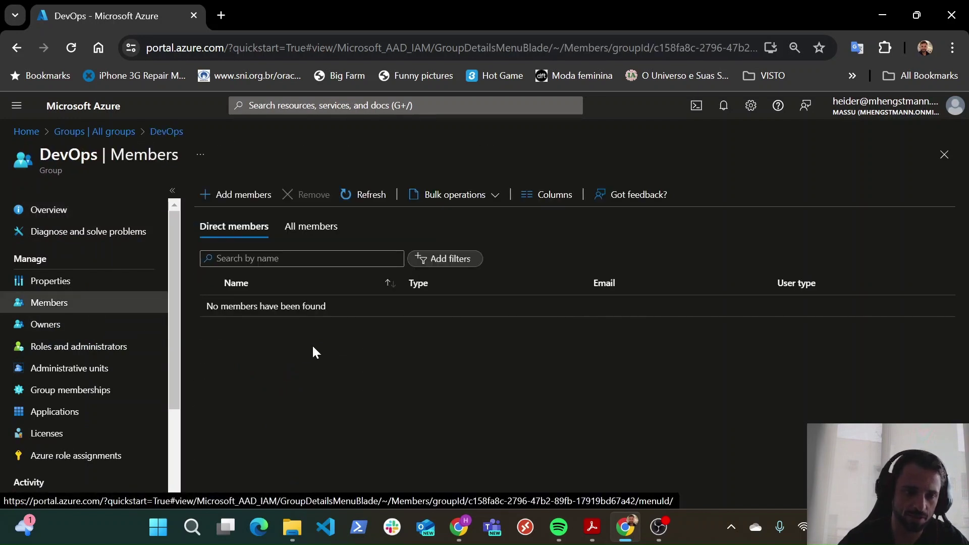
pyautogui.click(119, 132)
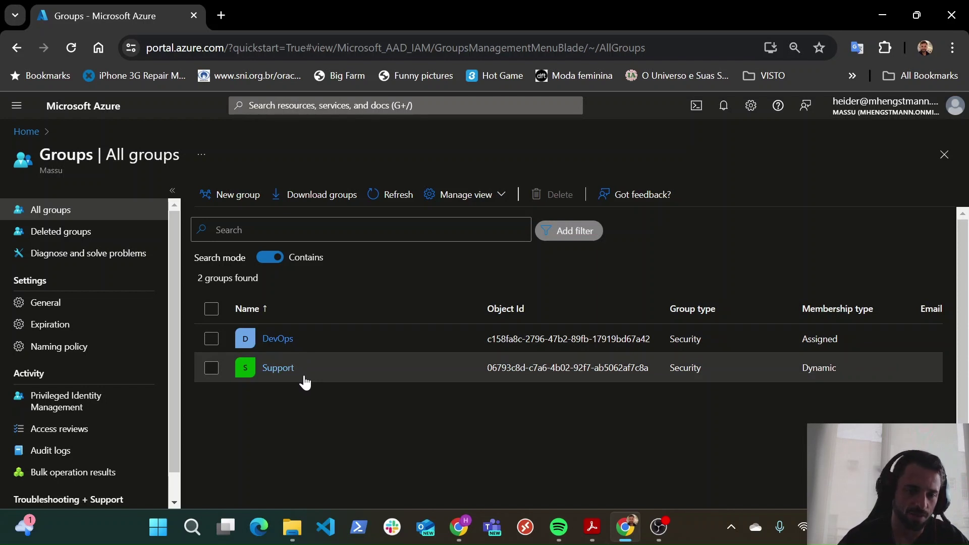
# Go to Microsoft Entra ID's Users list and start creating a new internal user.
pyautogui.click(28, 131)
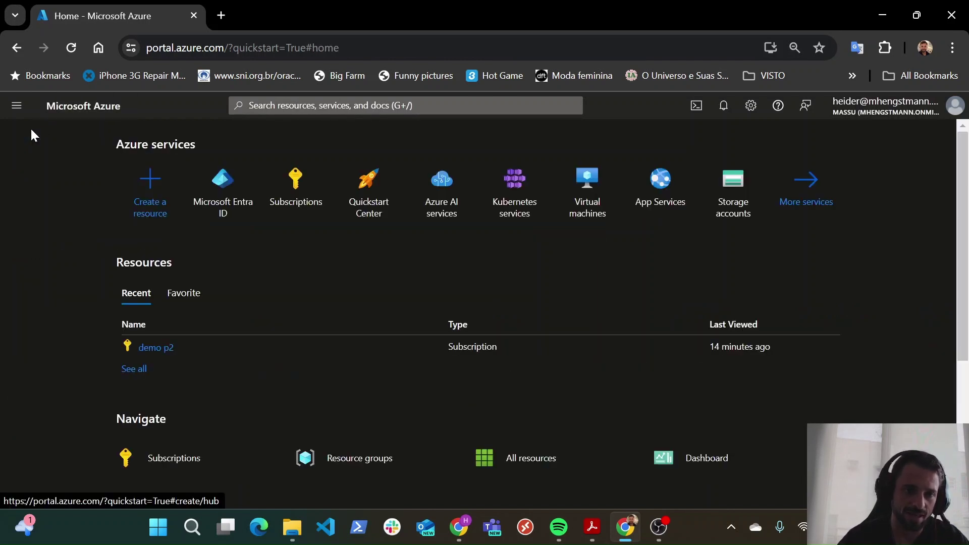
pyautogui.click(217, 196)
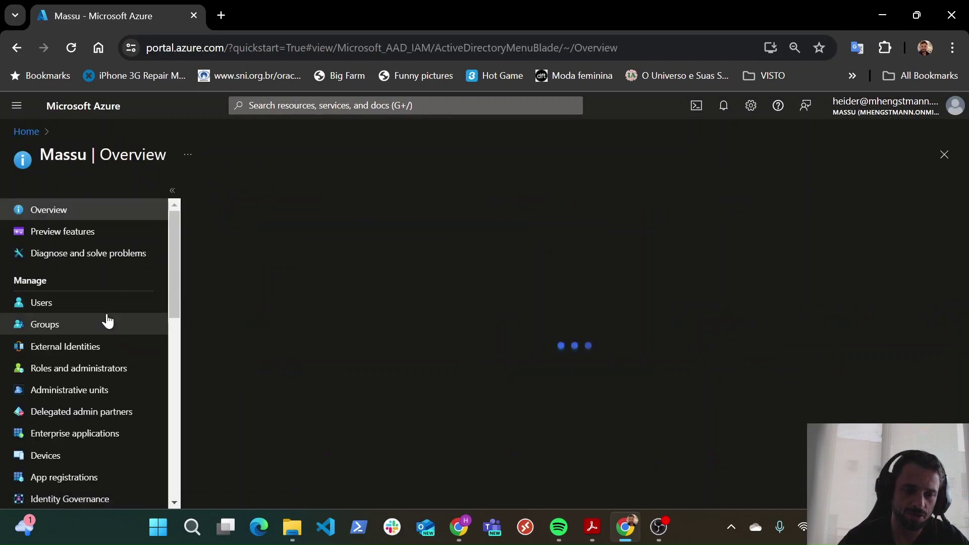
pyautogui.click(74, 308)
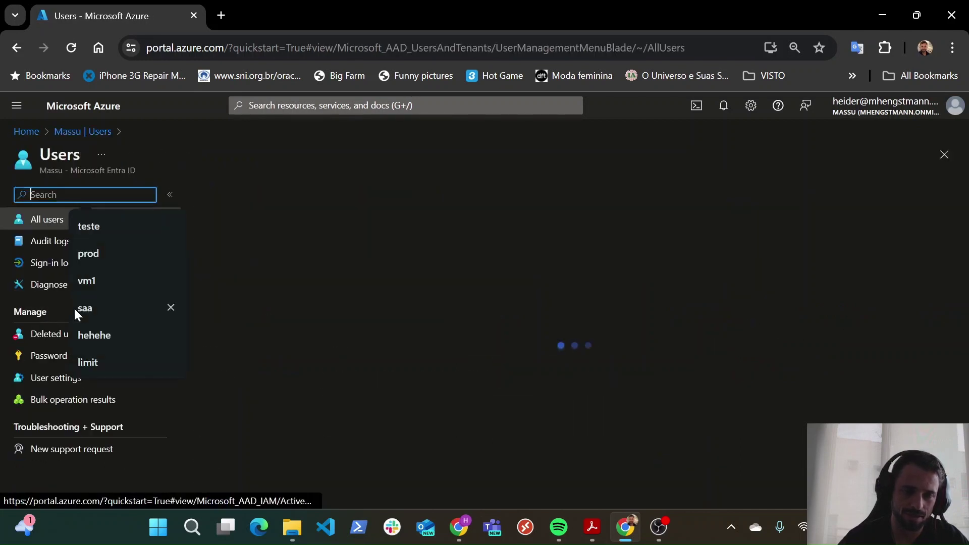
pyautogui.click(362, 422)
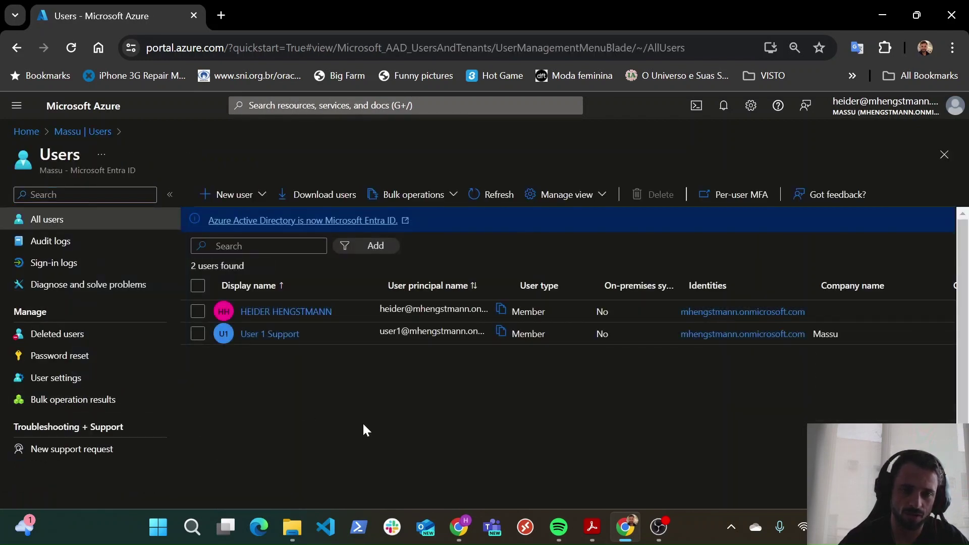
pyautogui.click(260, 201)
pyautogui.click(251, 233)
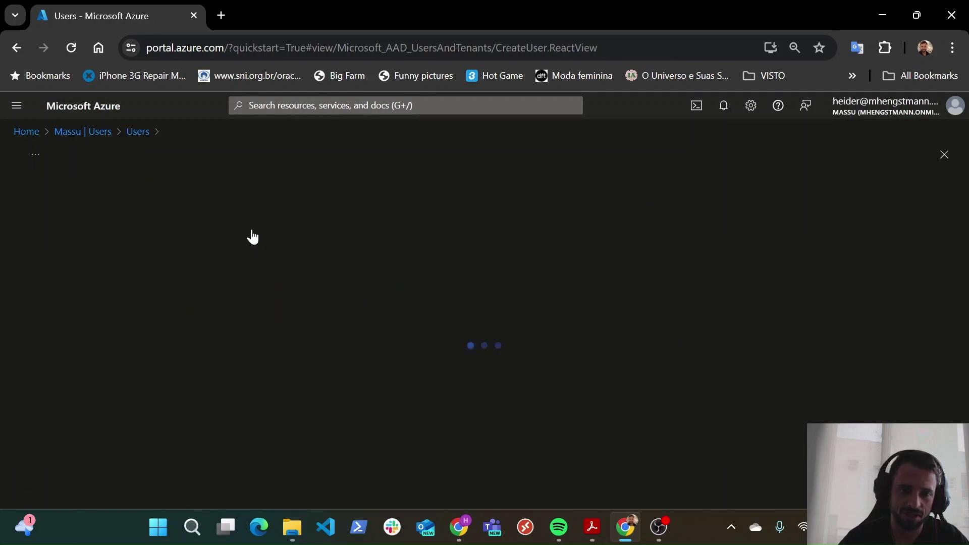
# Enter UPN user2, display name devops user 2 and a custom password, then continue to Properties.
pyautogui.click(217, 300)
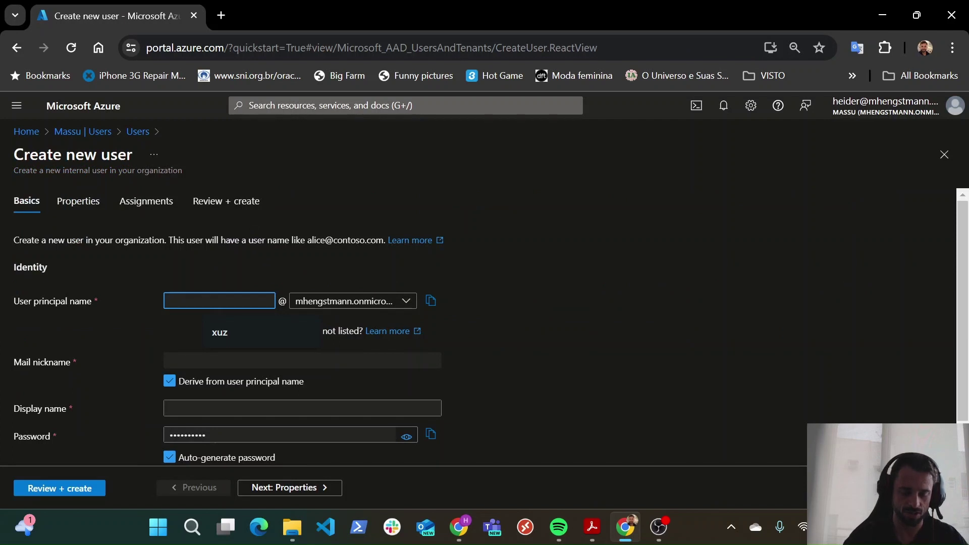
pyautogui.write('user2')
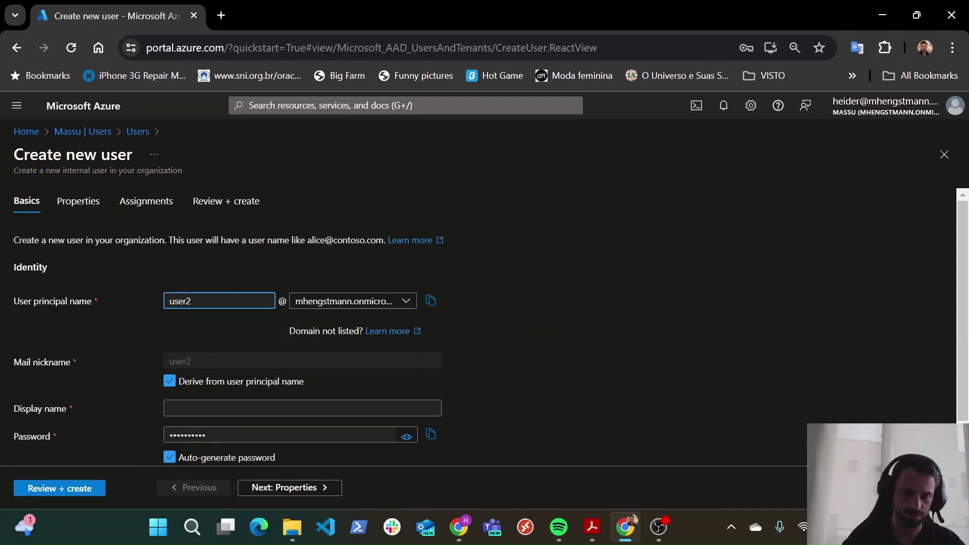
pyautogui.click(303, 408)
pyautogui.write('user')
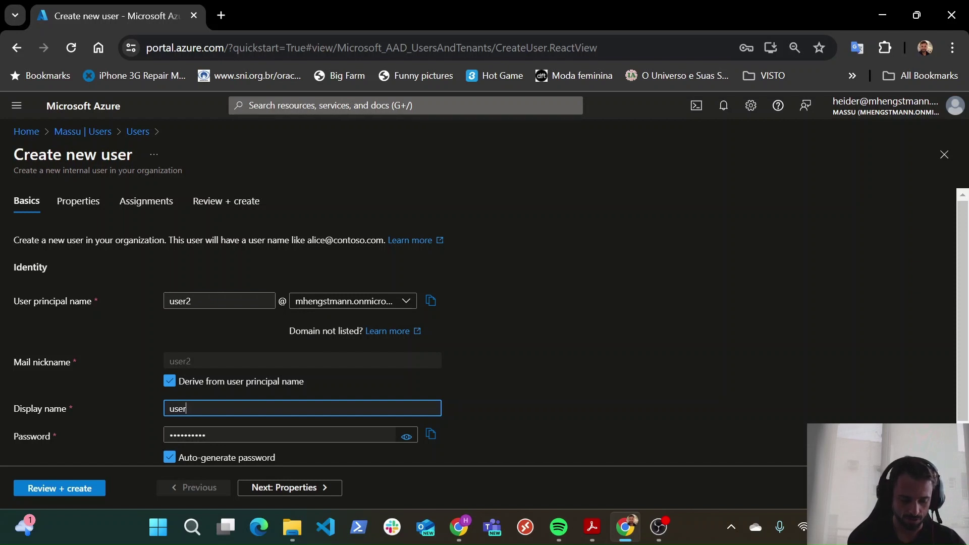
pyautogui.write('devops ')
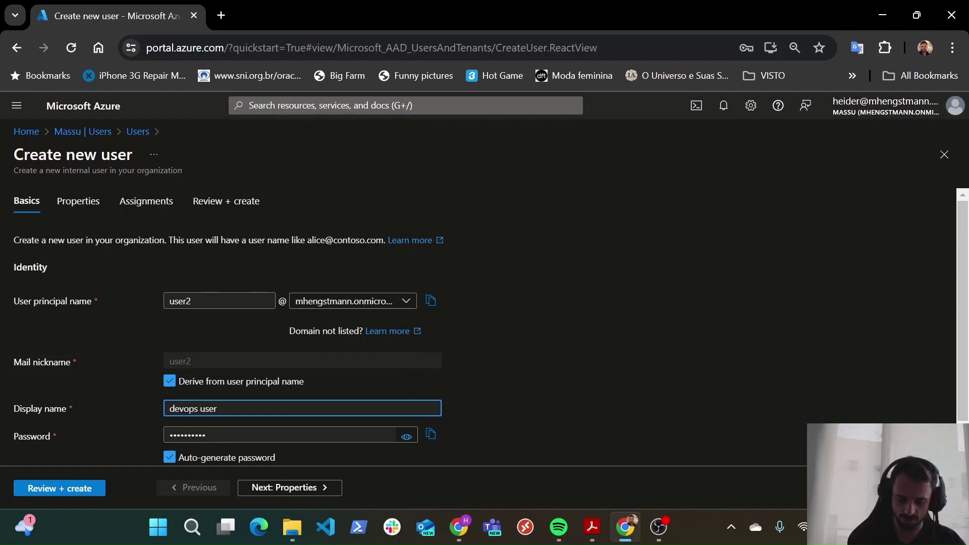
pyautogui.write(' 2')
pyautogui.scroll(-1, 303, 328)
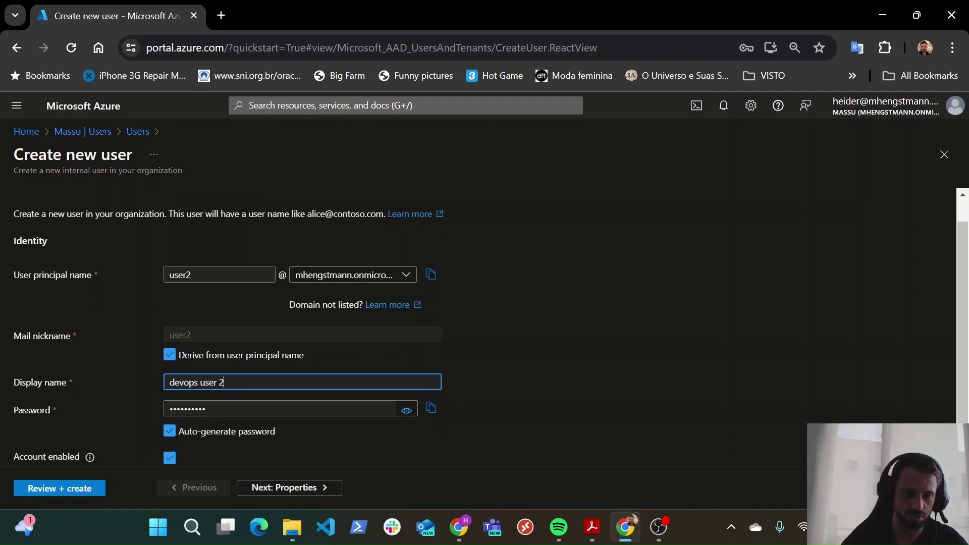
pyautogui.click(232, 416)
pyautogui.click(282, 393)
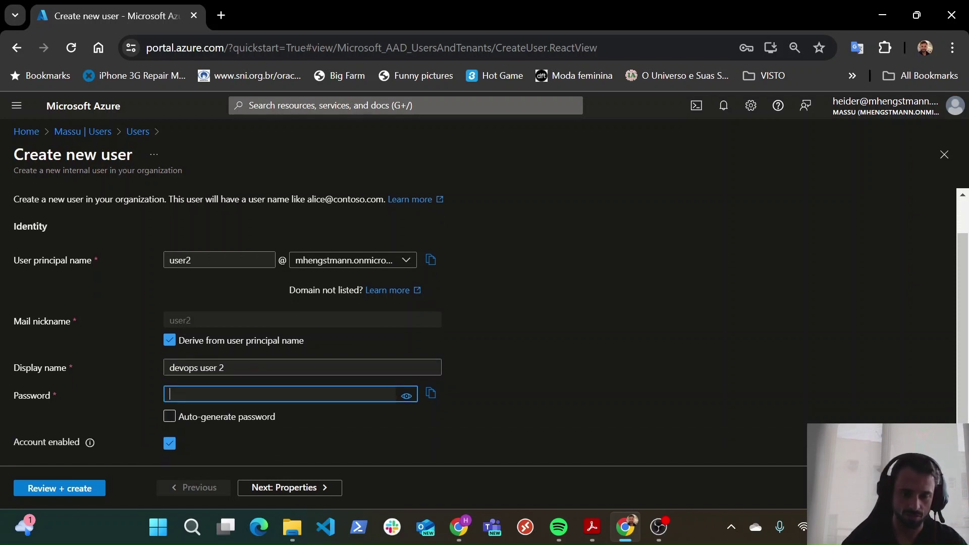
pyautogui.write('••••••••••••••')
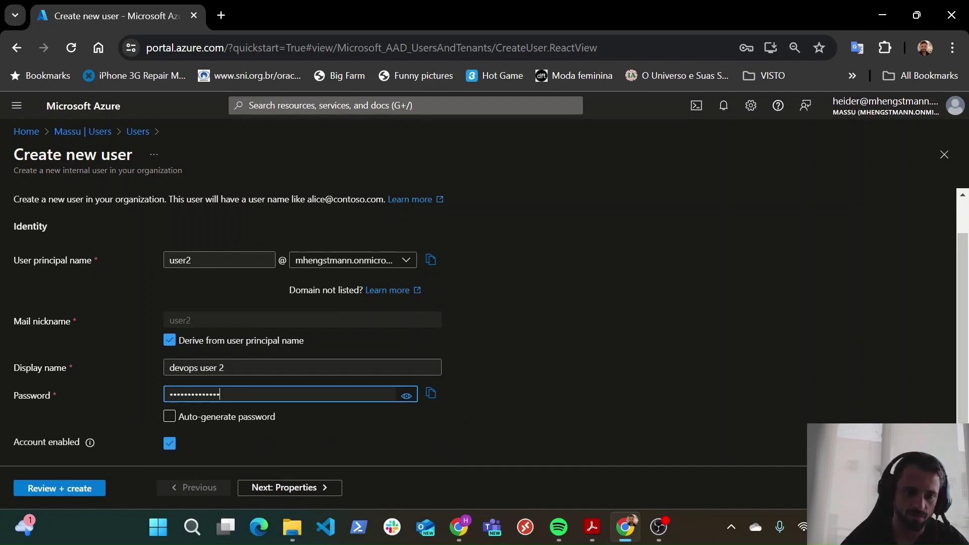
pyautogui.click(290, 488)
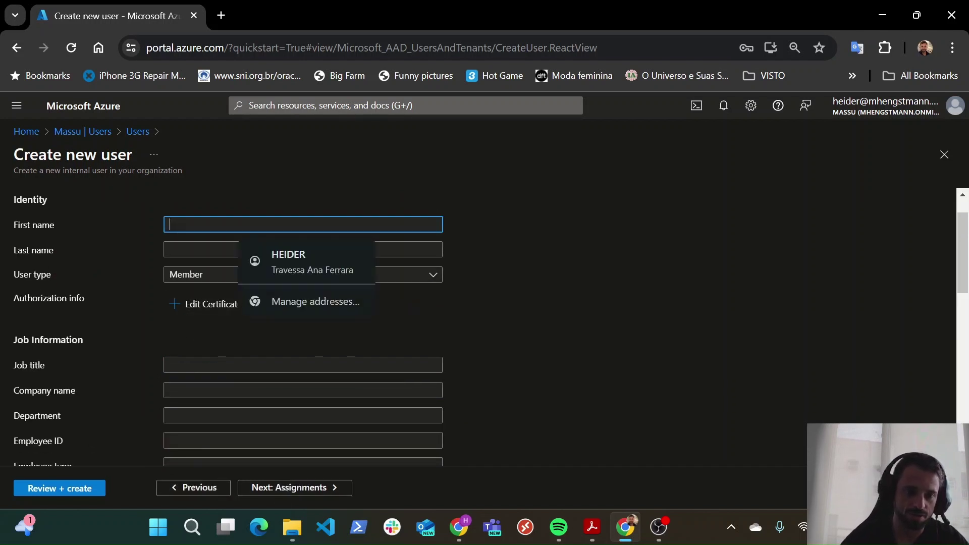
# Enter first name User and last name DevOps, correcting a typo.
pyautogui.write('User')
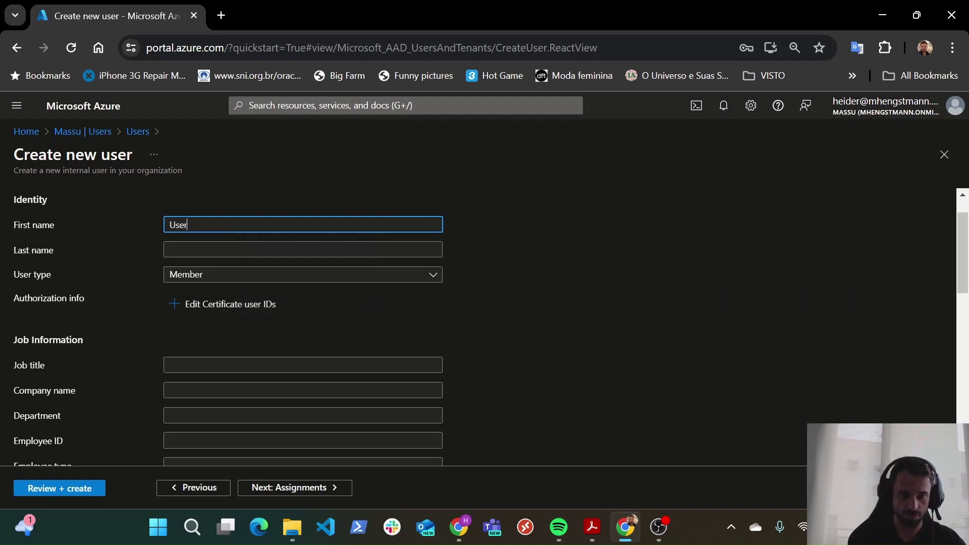
pyautogui.press('Tab')
pyautogui.write('evOp')
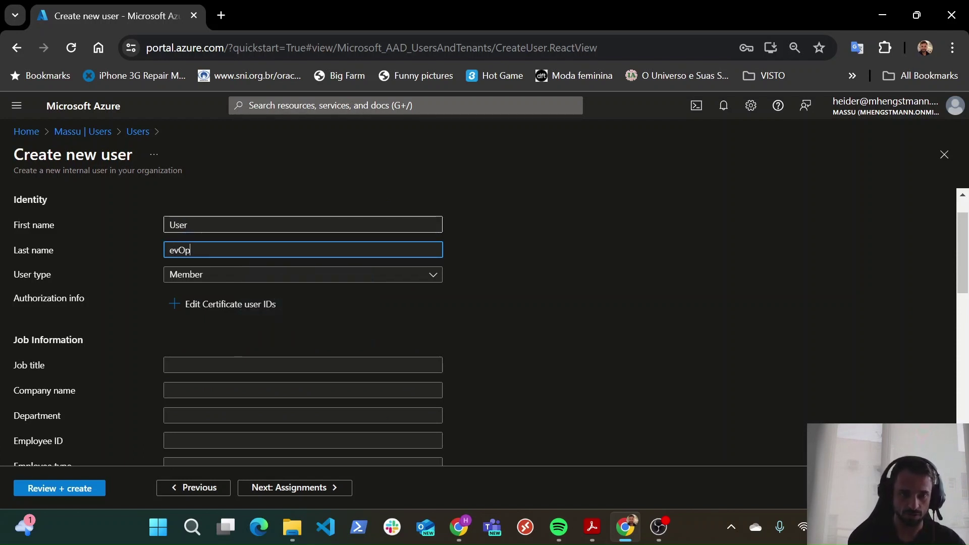
pyautogui.press('BackSpace')
pyautogui.press('BackSpace')
pyautogui.press('BackSpace')
pyautogui.write('DevOp')
# Set the job title to DevOps instead of Support and proceed to Review + create.
pyautogui.click(170, 364)
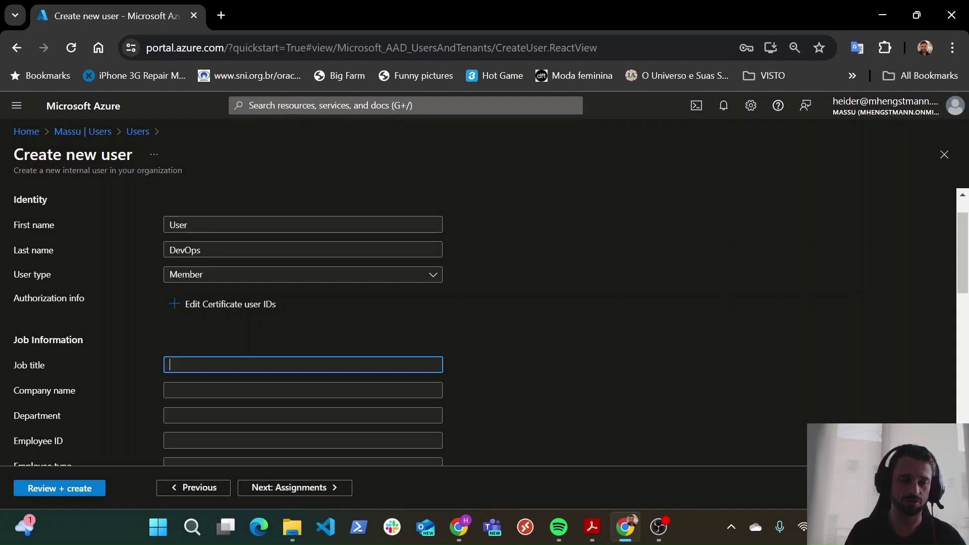
pyautogui.write('Support')
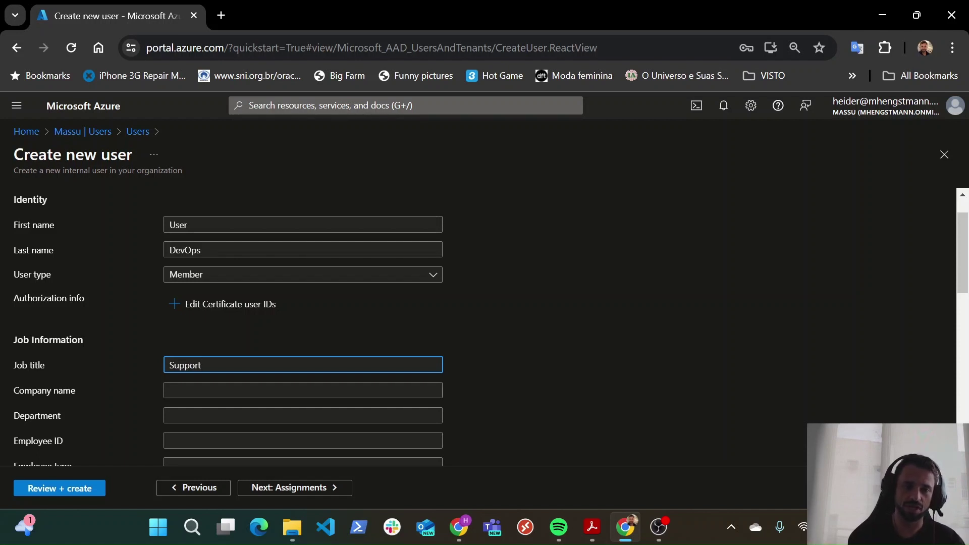
pyautogui.press('BackSpace')
pyautogui.press('BackSpace')
pyautogui.press('BackSpace')
pyautogui.press('BackSpace')
pyautogui.press('BackSpace')
pyautogui.press('BackSpace')
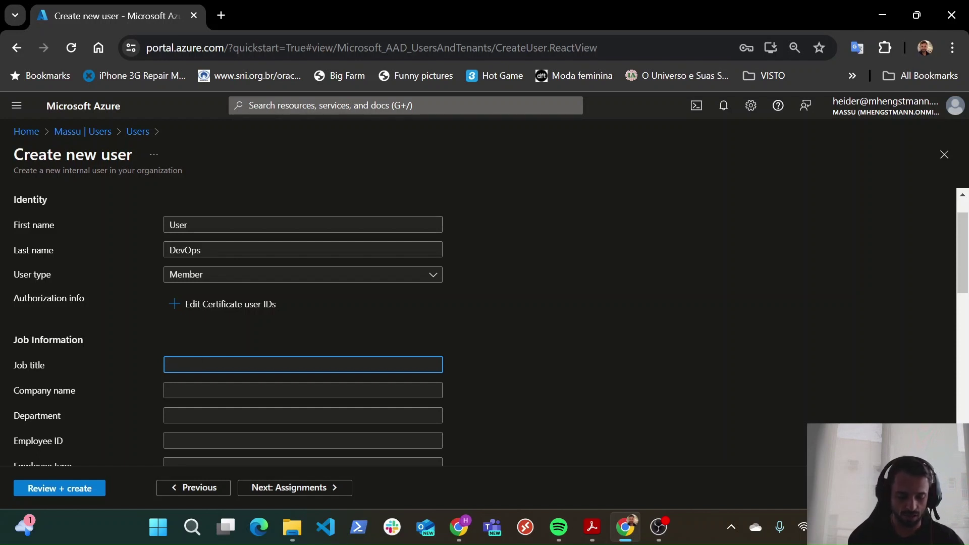
pyautogui.write('DevOps')
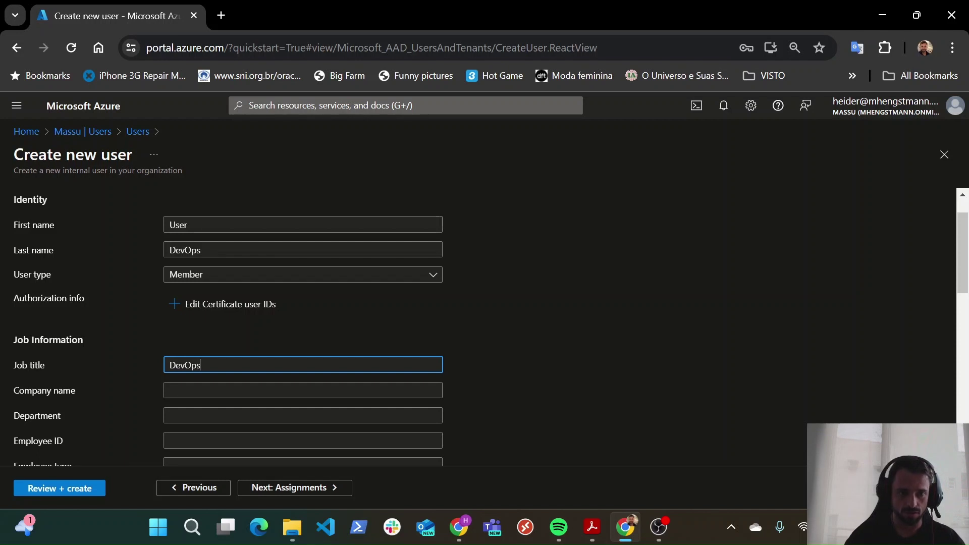
pyautogui.click(171, 390)
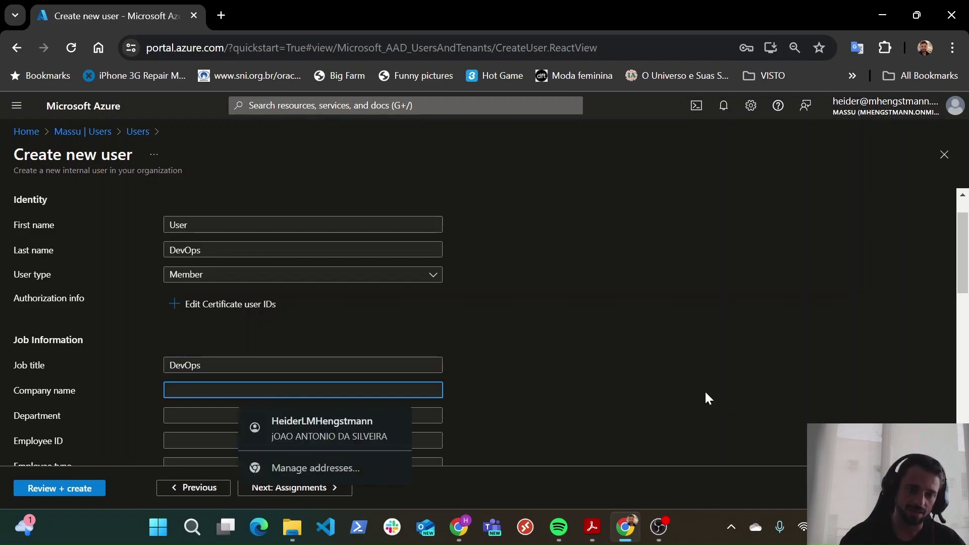
pyautogui.scroll(-1, 663, 382)
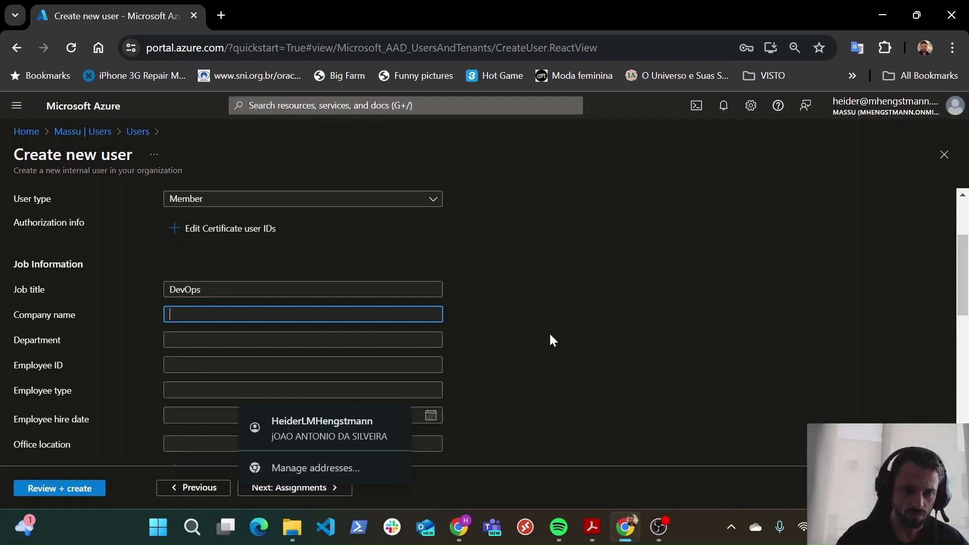
pyautogui.click(87, 488)
# Create devops user 2, refresh the user list, and open its profile's Groups page.
pyautogui.click(31, 489)
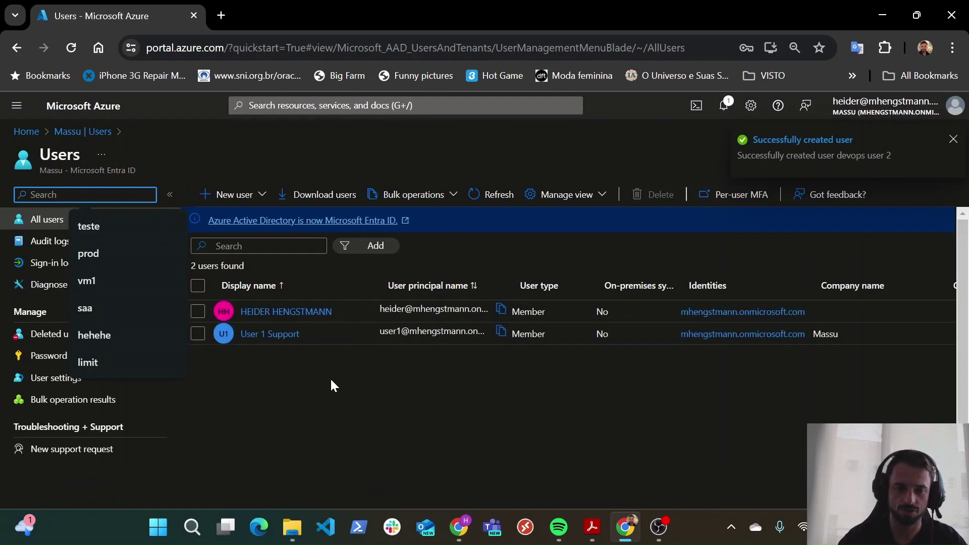
pyautogui.click(489, 193)
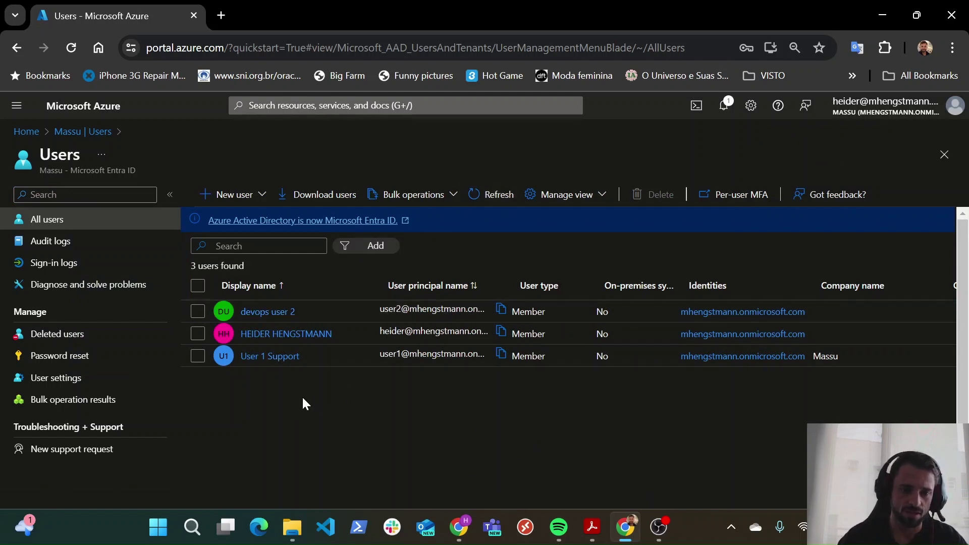
pyautogui.click(266, 312)
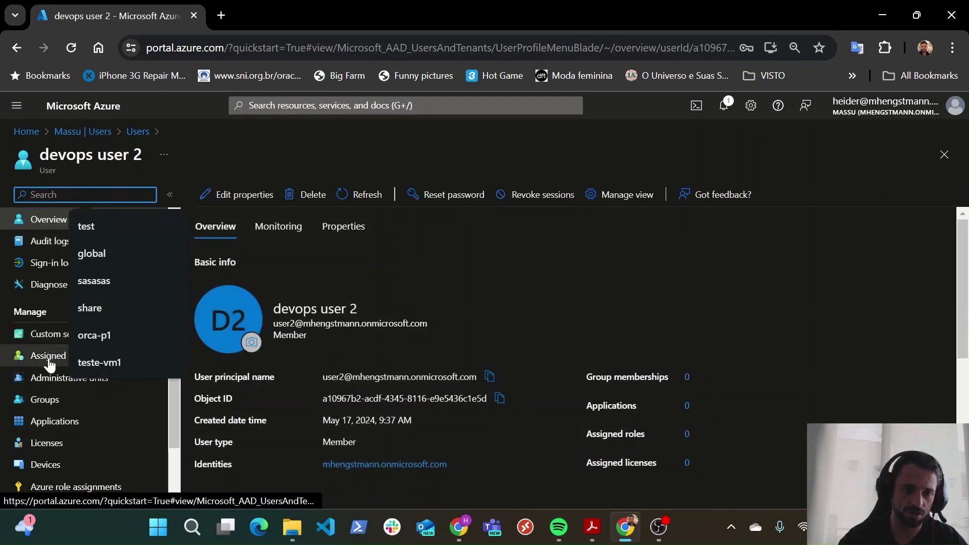
pyautogui.click(44, 399)
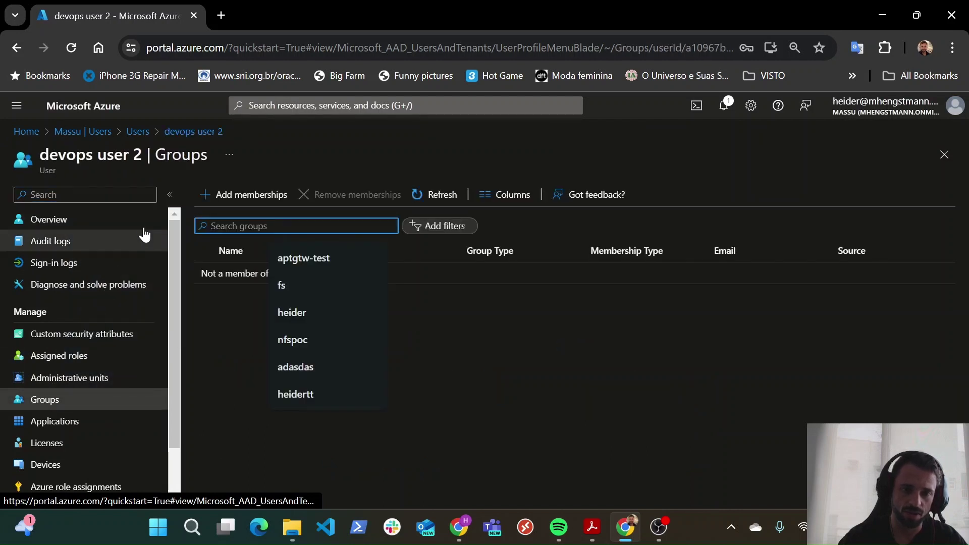
# Add devops user 2 to the DevOps group, refresh to confirm, and return to the Massu overview.
pyautogui.click(251, 197)
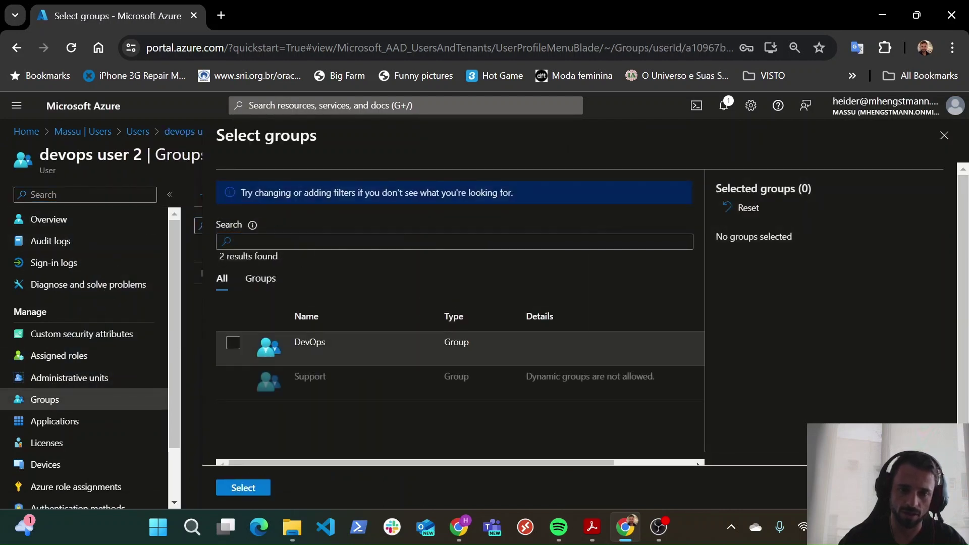
pyautogui.click(233, 344)
pyautogui.click(233, 344)
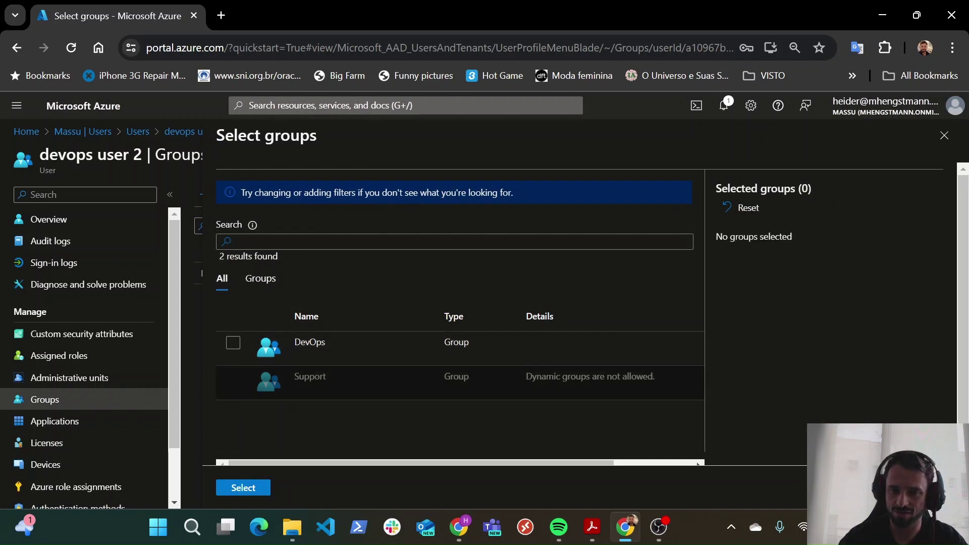
pyautogui.doubleClick(581, 377)
pyautogui.tripleClick(543, 376)
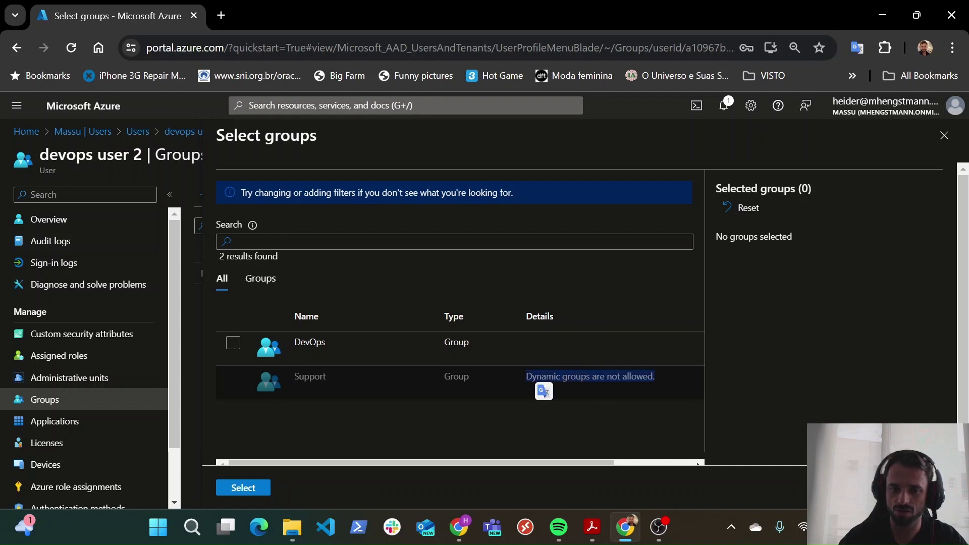
pyautogui.doubleClick(310, 376)
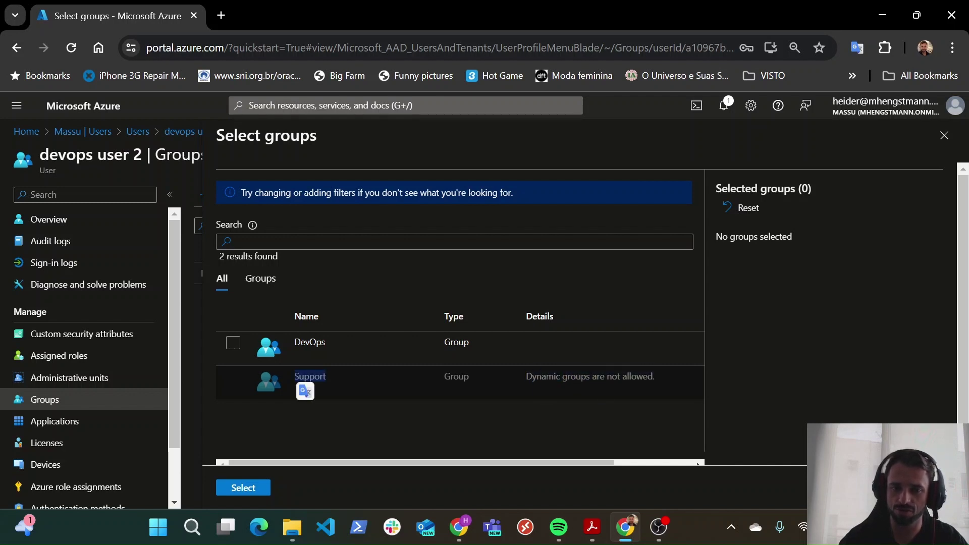
pyautogui.moveTo(537, 376); pyautogui.dragTo(637, 377)
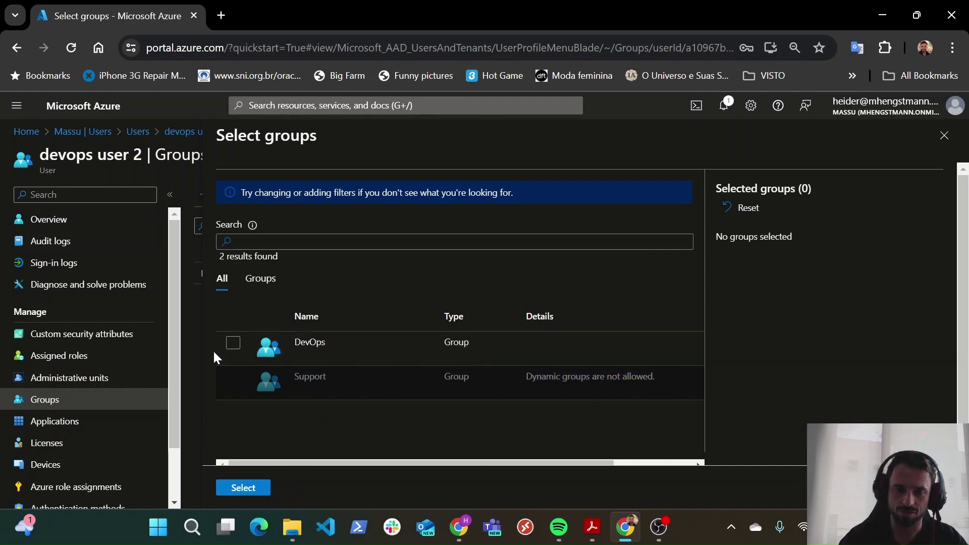
pyautogui.click(232, 343)
pyautogui.click(243, 486)
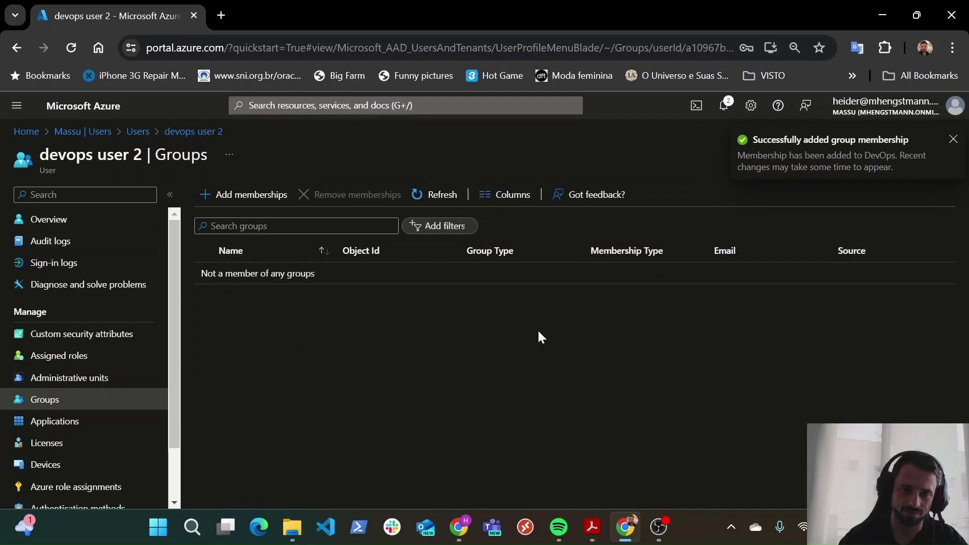
pyautogui.click(440, 201)
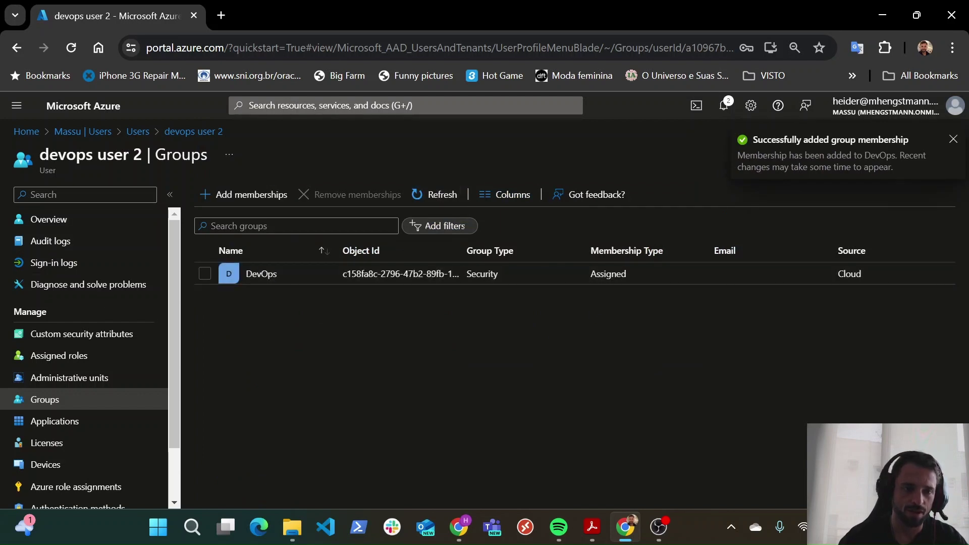
pyautogui.click(101, 133)
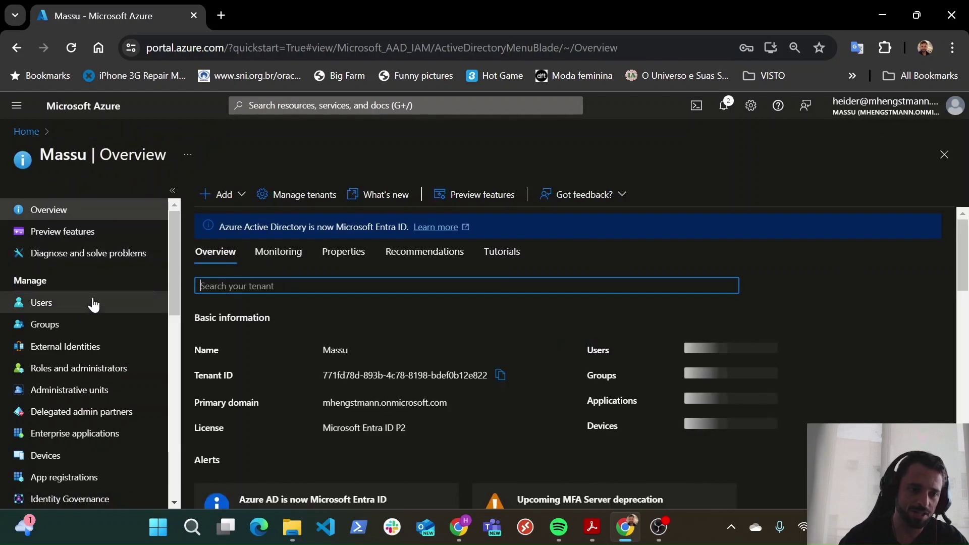
# Verify the DevOps group's Members list shows devops user 2, then head back to the Azure home page.
pyautogui.click(53, 327)
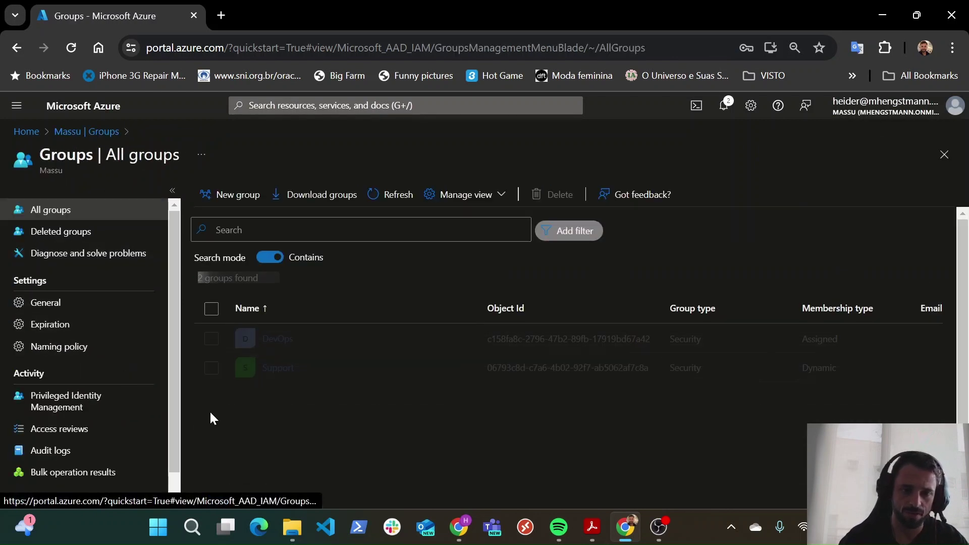
pyautogui.click(281, 345)
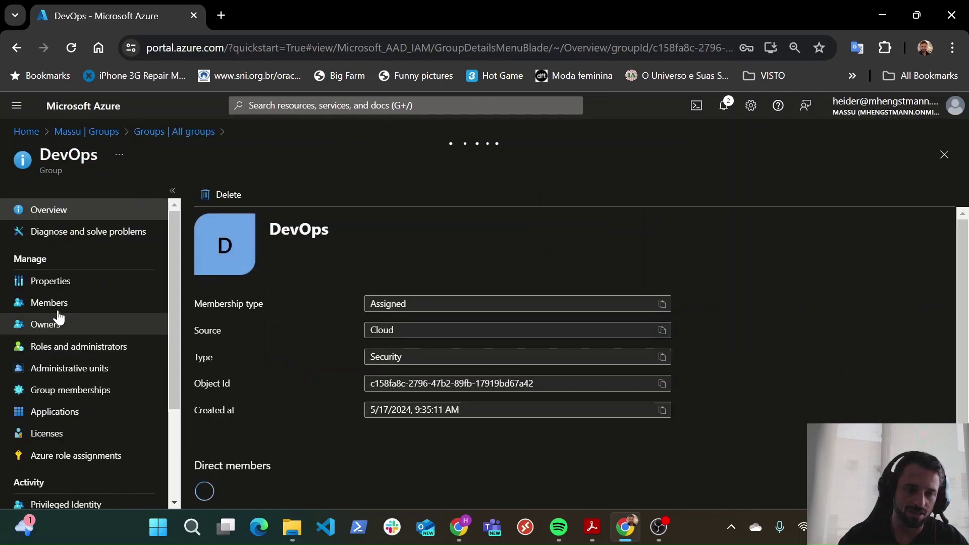
pyautogui.click(60, 307)
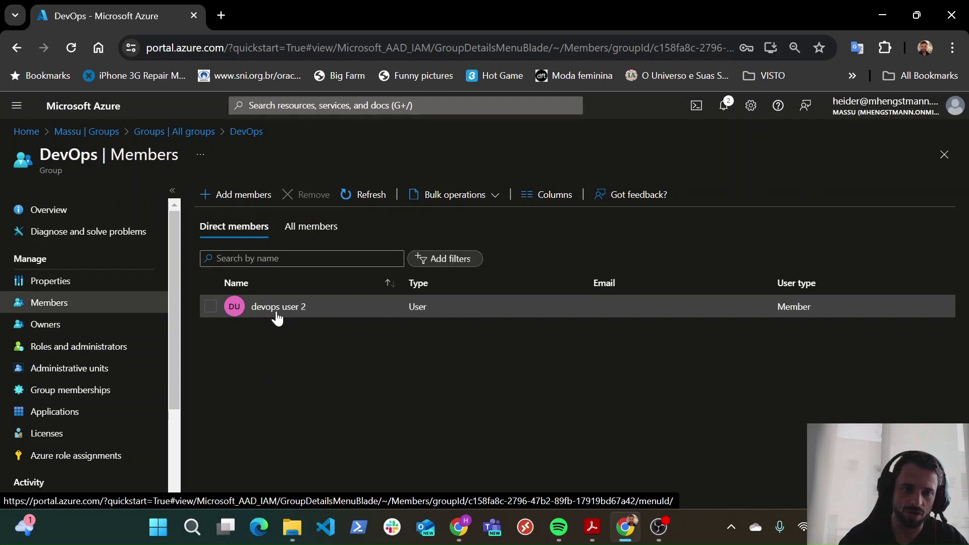
pyautogui.click(176, 131)
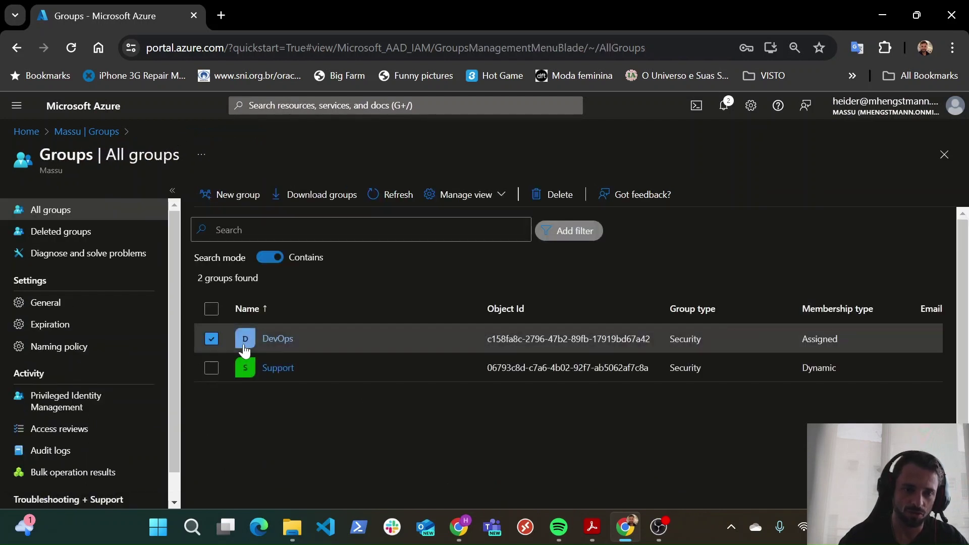
pyautogui.click(278, 341)
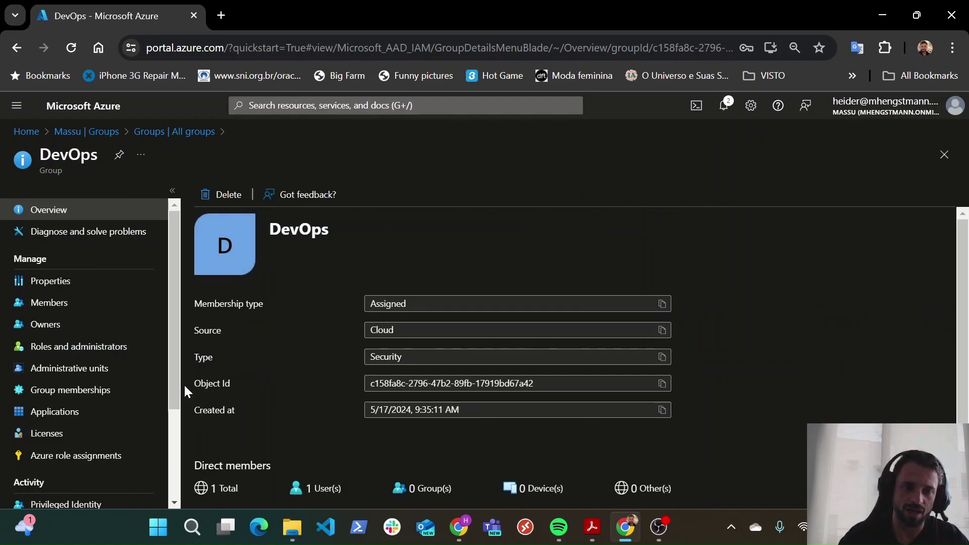
pyautogui.hotkey('alt', 'Left')
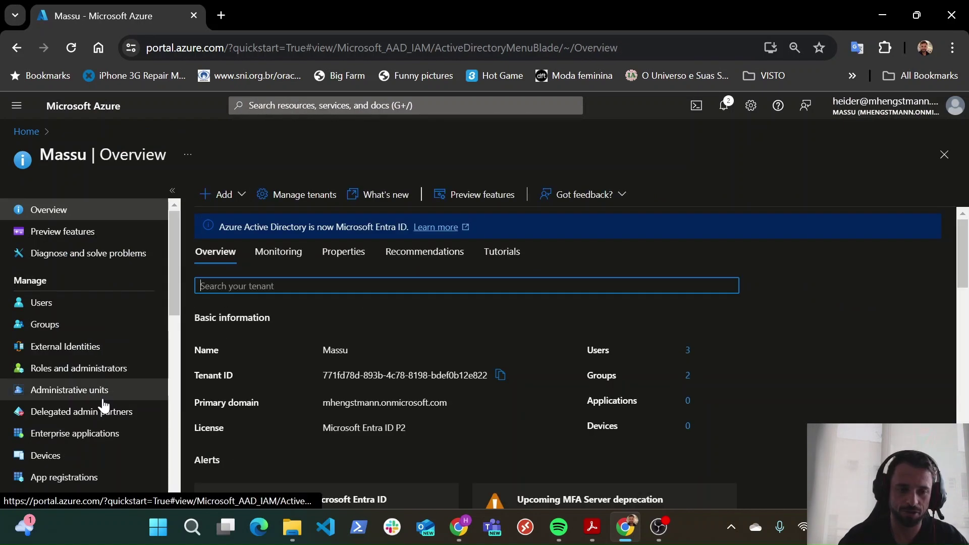
pyautogui.click(29, 132)
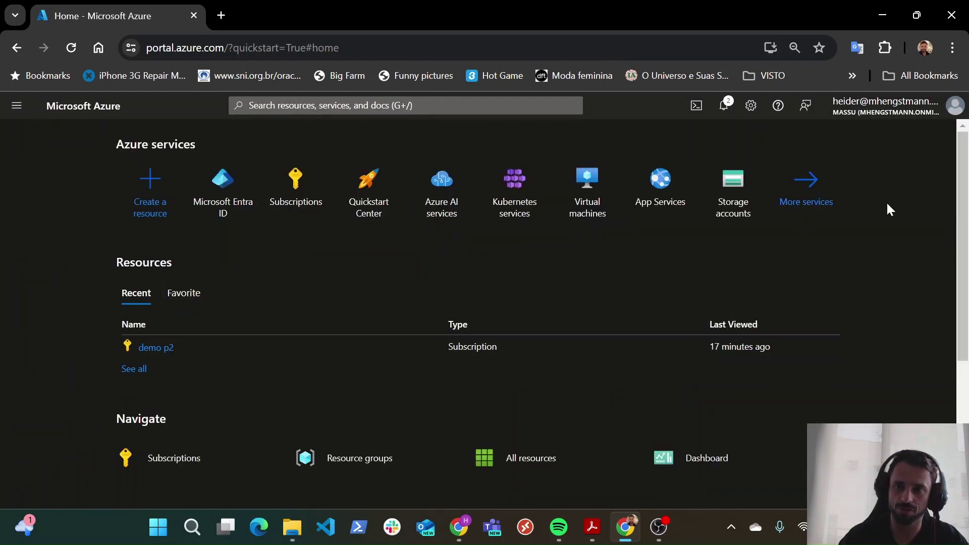
# From Microsoft Entra ID's Users list, open the Invite external user form with the Email field focused.
pyautogui.click(205, 200)
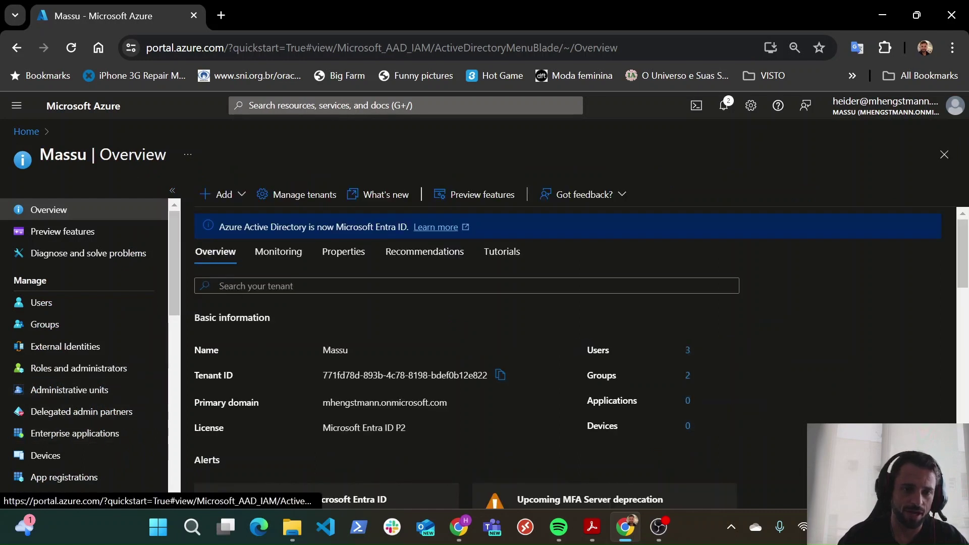
pyautogui.click(42, 303)
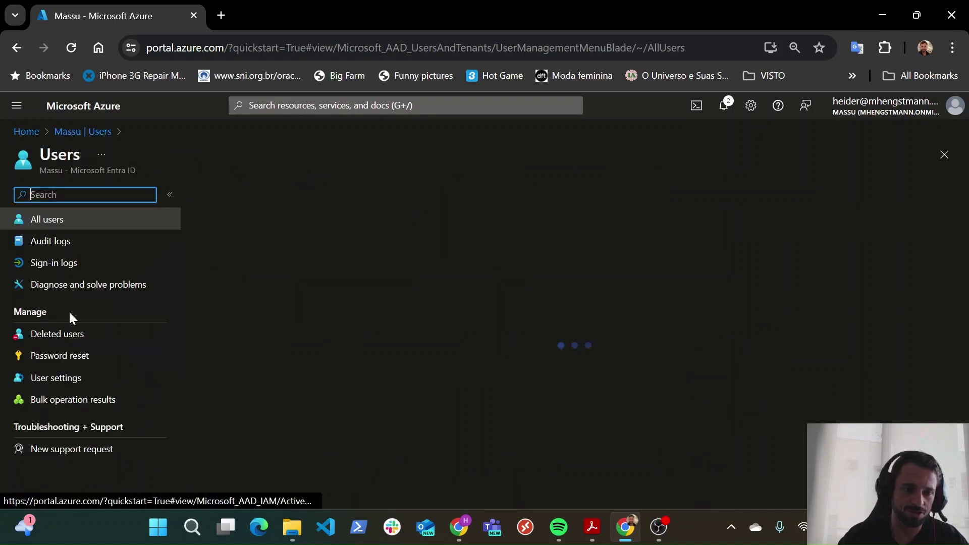
pyautogui.click(264, 201)
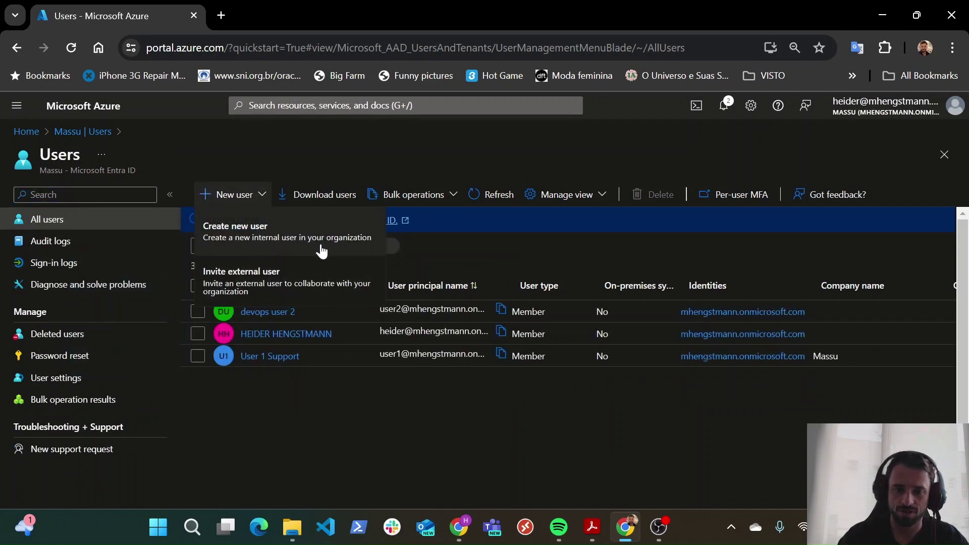
pyautogui.click(275, 287)
pyautogui.click(218, 306)
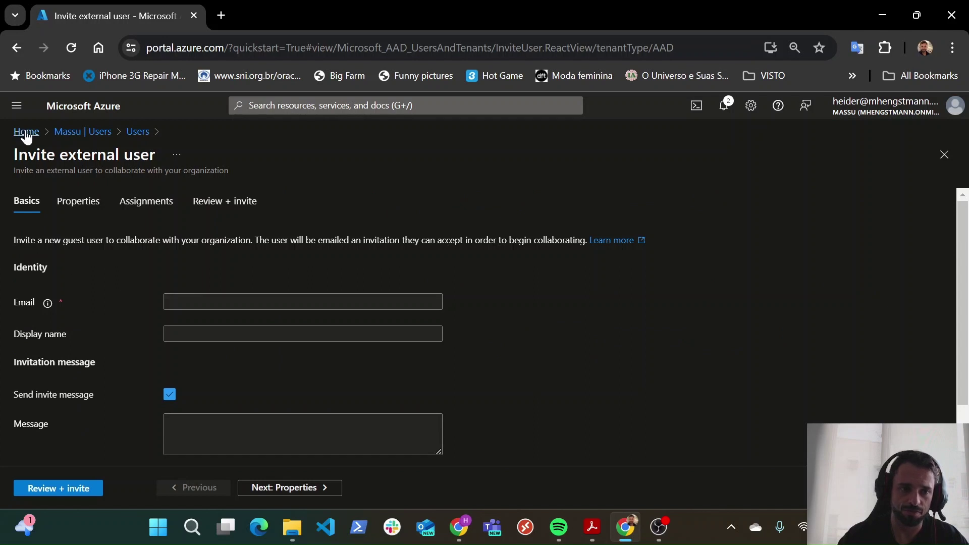
# Use the account menu's Switch directory to move to the other account's Diretório Padrão directory.
pyautogui.click(876, 116)
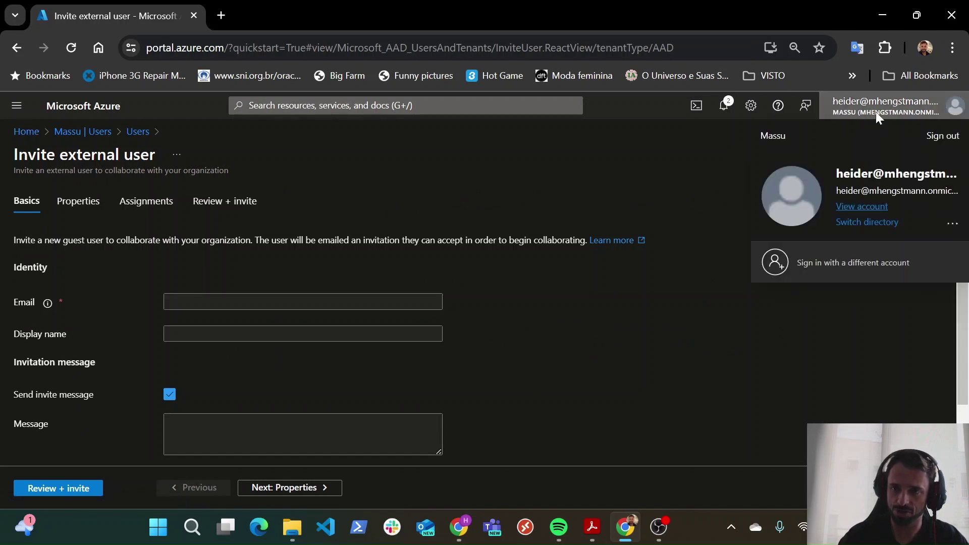
pyautogui.click(844, 222)
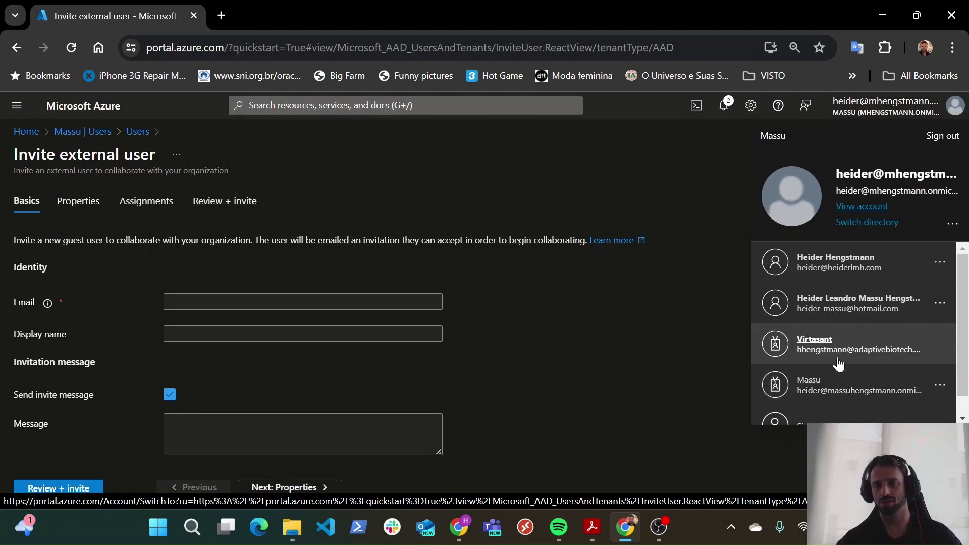
pyautogui.click(829, 316)
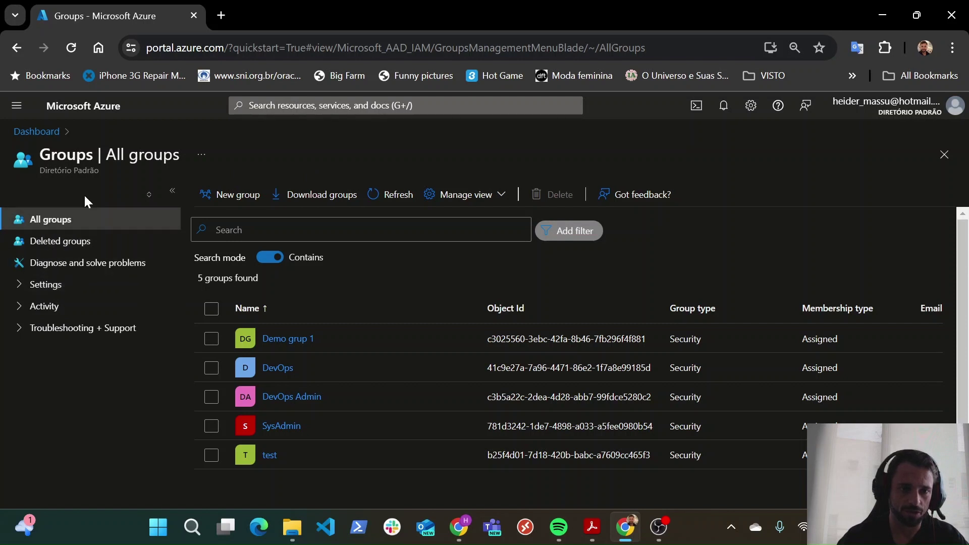
# Open Microsoft Entra ID's Users list in Diretório Padrão, briefly viewing the account owner's profile.
pyautogui.click(31, 132)
pyautogui.click(318, 105)
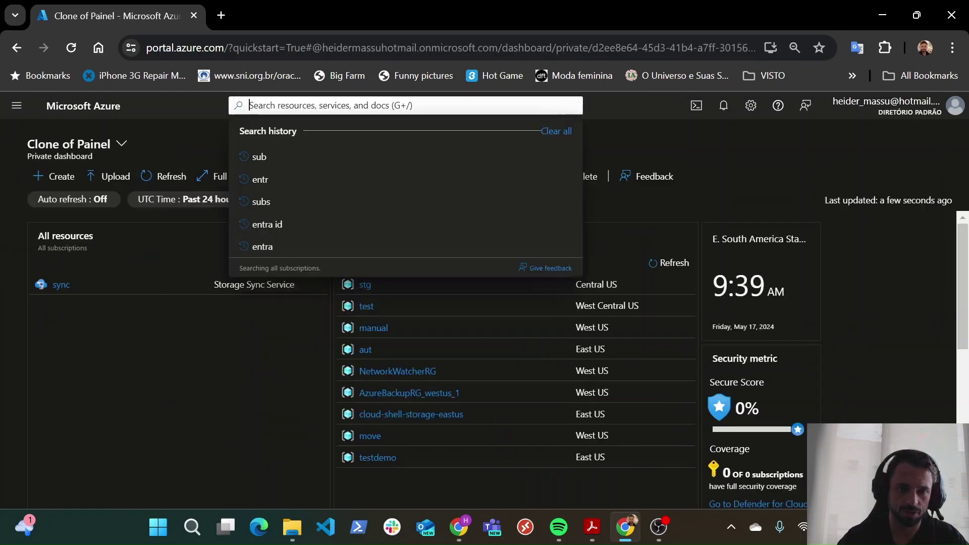
pyautogui.click(328, 311)
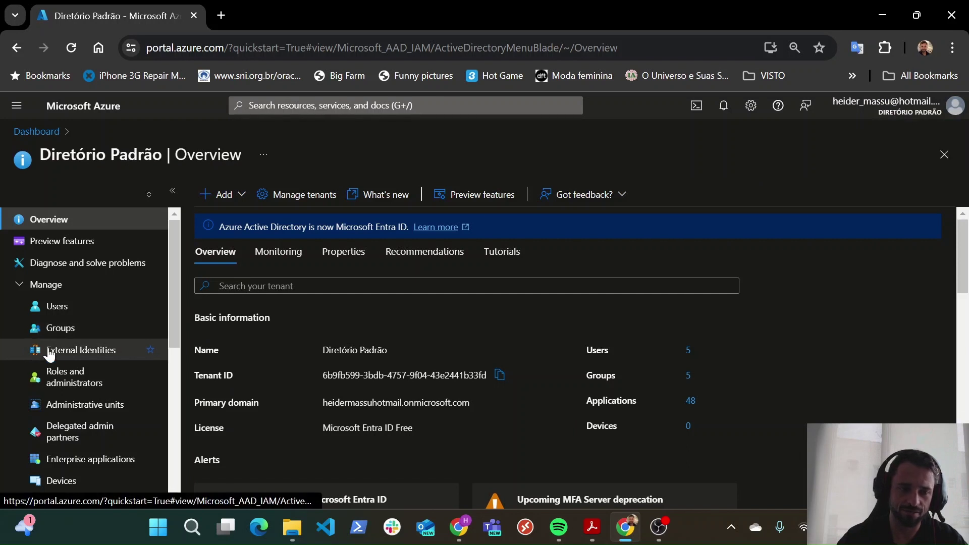
pyautogui.click(57, 308)
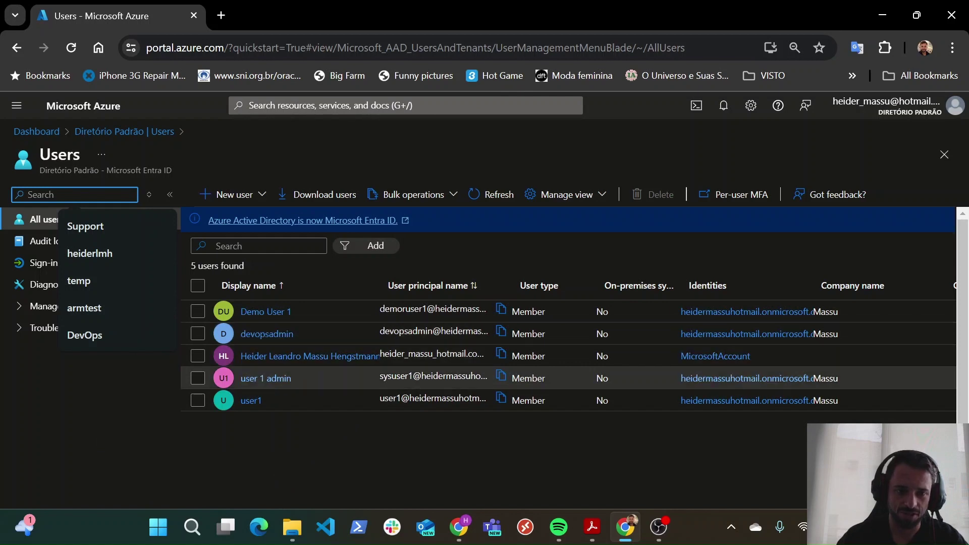
pyautogui.click(343, 361)
pyautogui.click(342, 360)
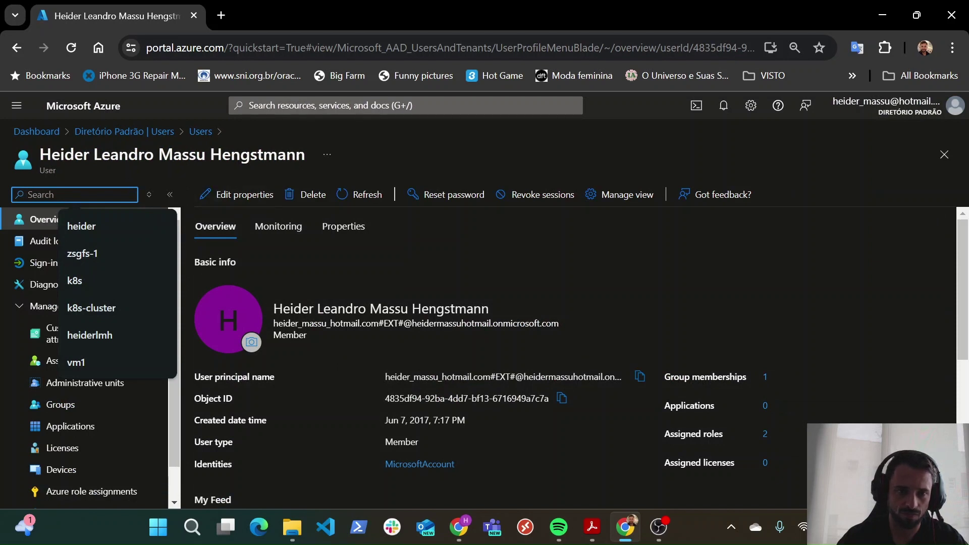
pyautogui.click(153, 131)
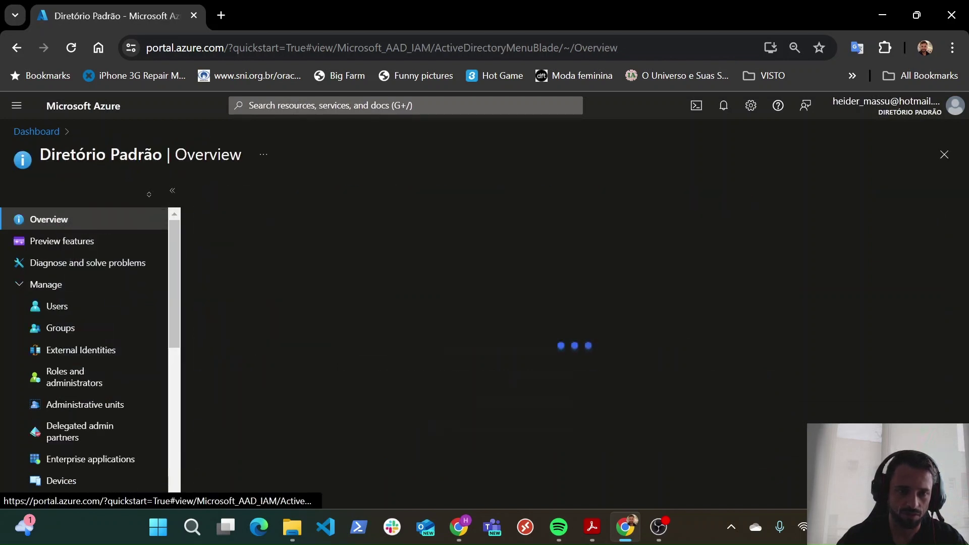
pyautogui.click(76, 312)
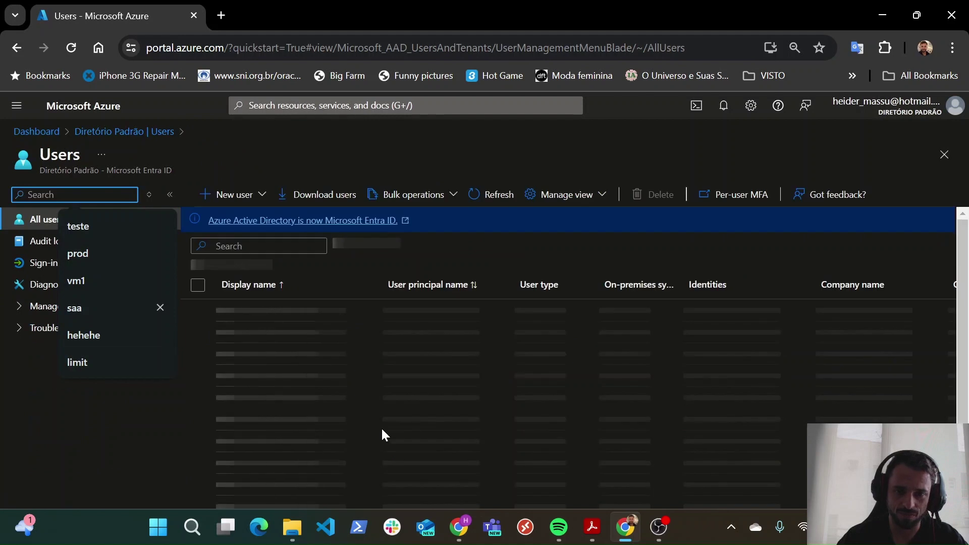
pyautogui.click(295, 412)
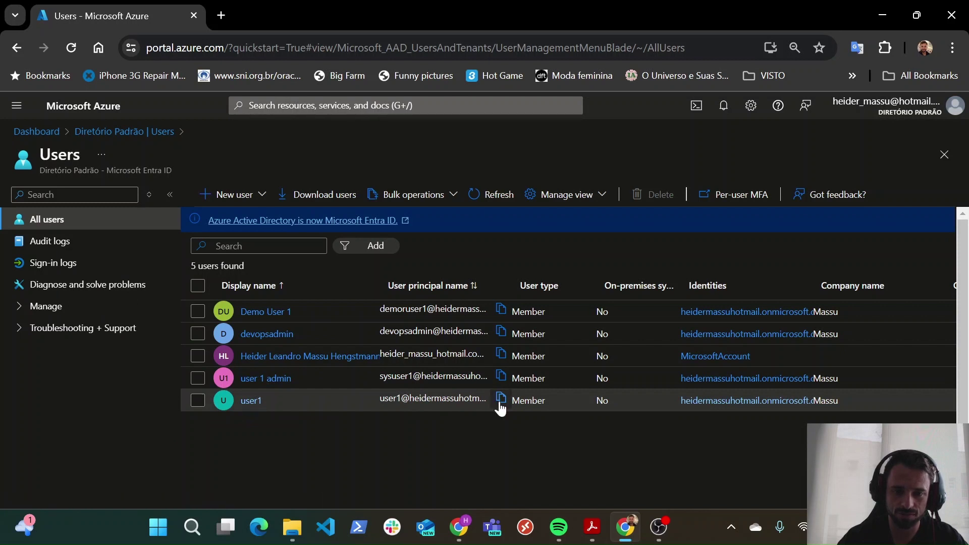
# Copy user1's user principal name from the list and its profile, then show available directories.
pyautogui.click(502, 401)
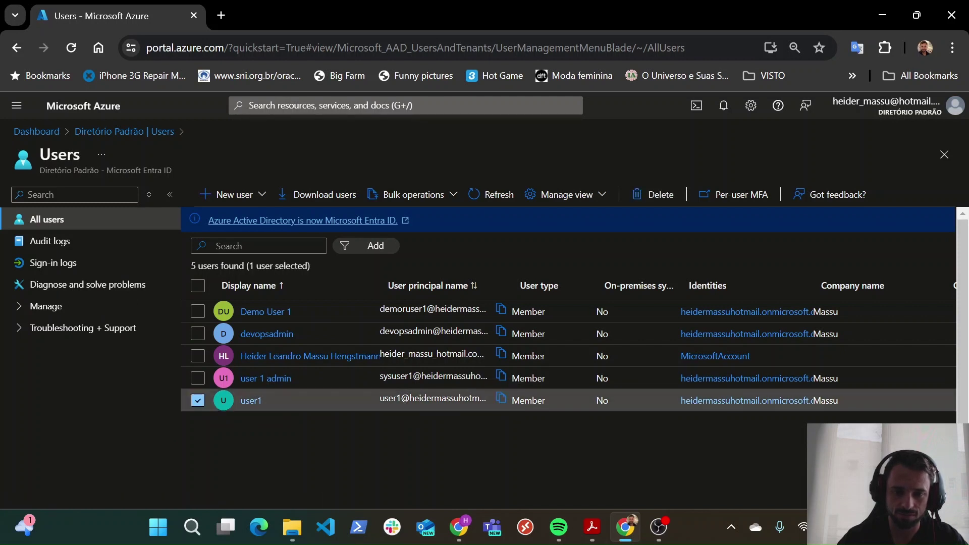
pyautogui.click(252, 401)
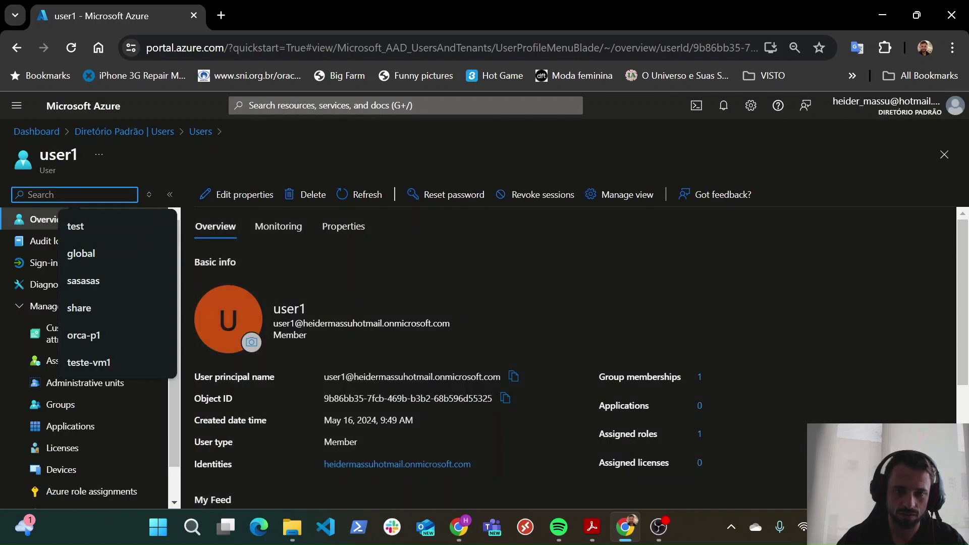
pyautogui.click(512, 378)
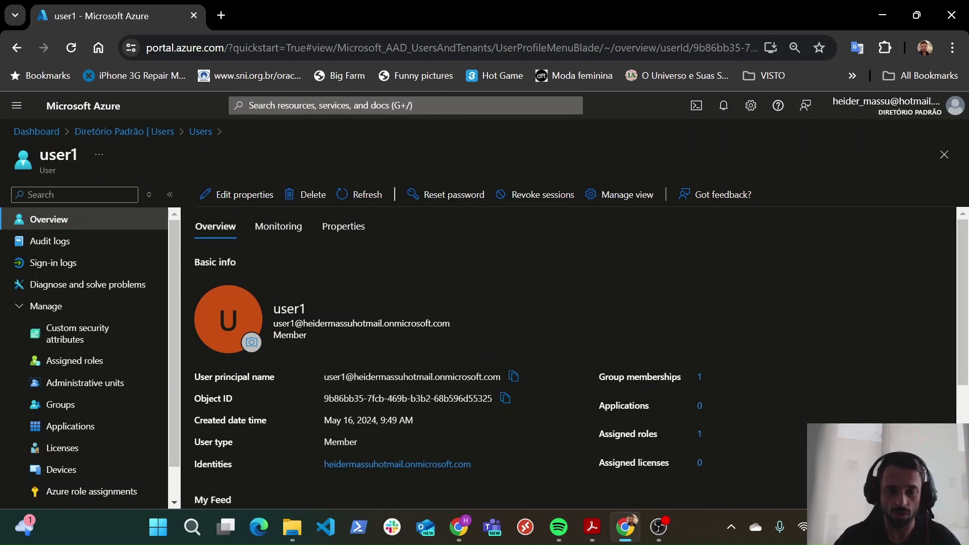
pyautogui.click(887, 106)
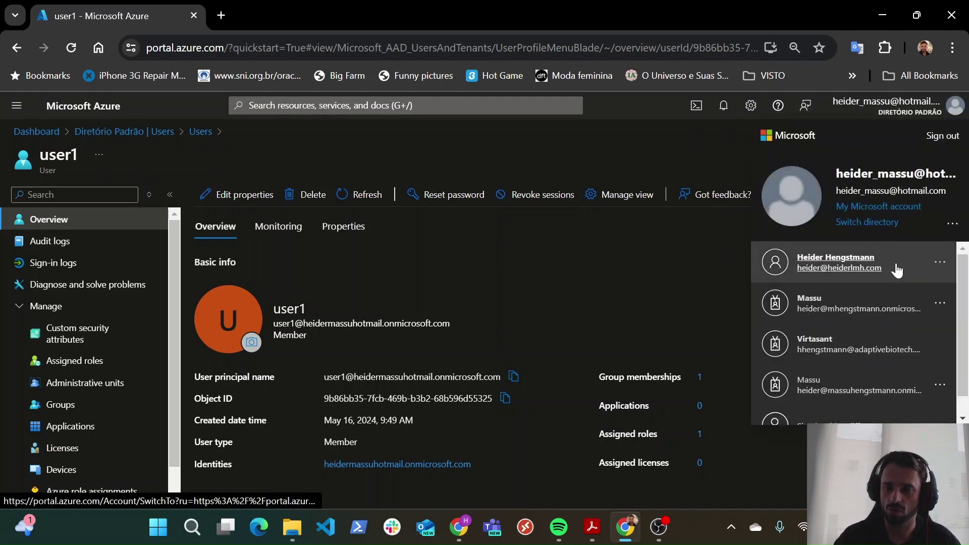
# Switch to the Massu directory, sort its groups by name, then reach the Users page's New user options.
pyautogui.click(889, 296)
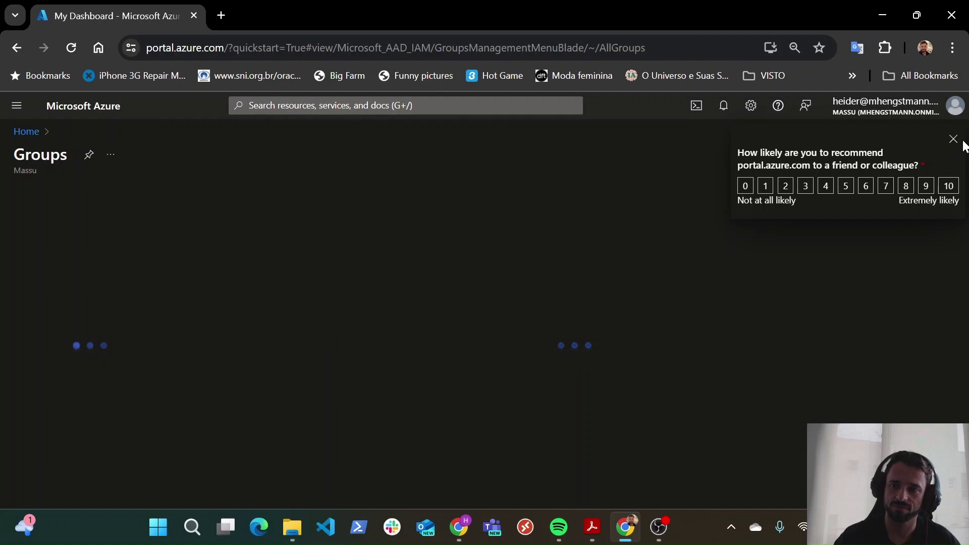
pyautogui.click(952, 139)
pyautogui.click(265, 309)
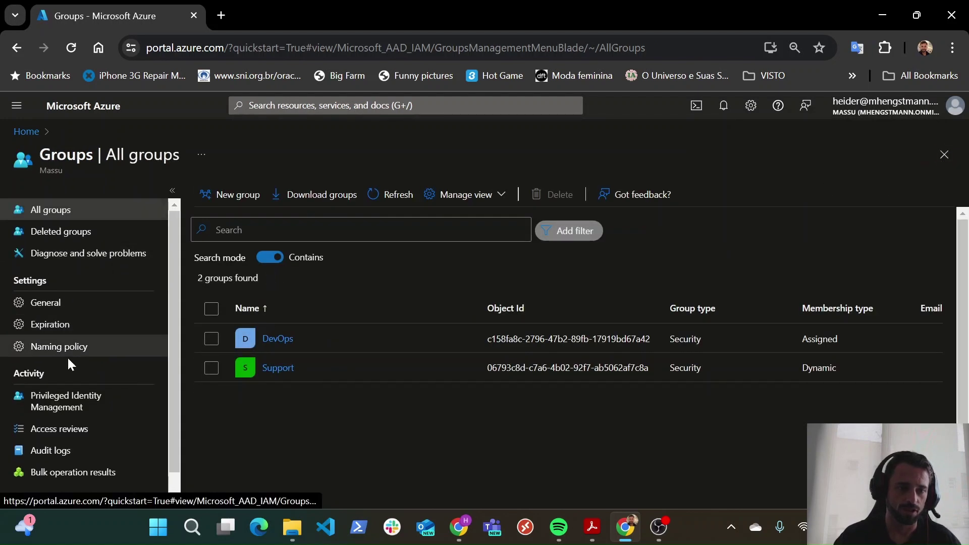
pyautogui.click(18, 132)
pyautogui.click(232, 182)
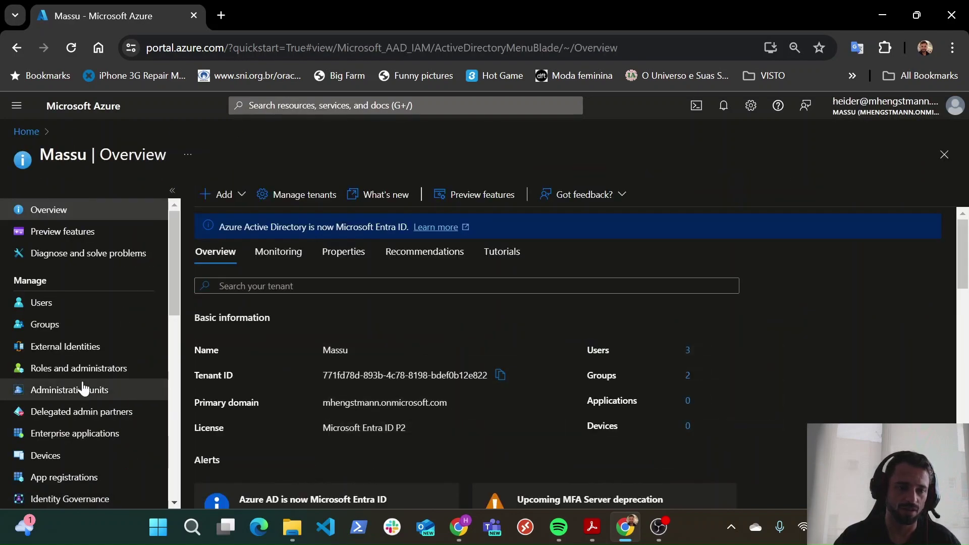
pyautogui.click(70, 308)
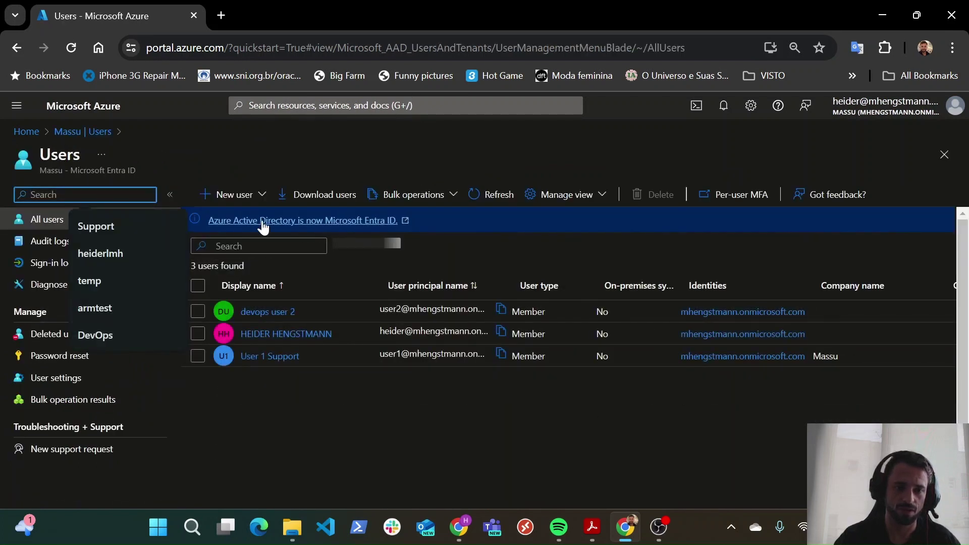
pyautogui.click(255, 195)
# Start an external invite with user1's pasted e-mail address and display name user external.
pyautogui.click(255, 282)
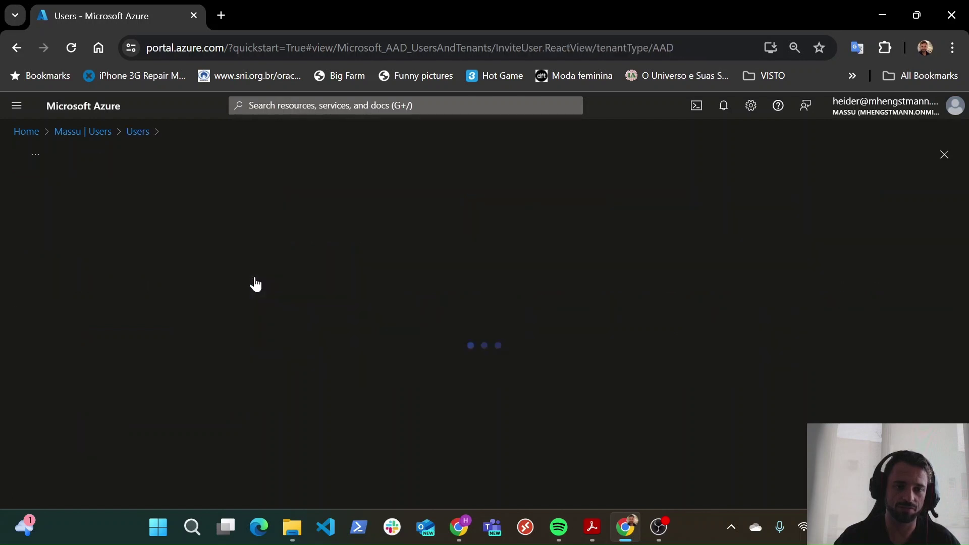
pyautogui.press('Down')
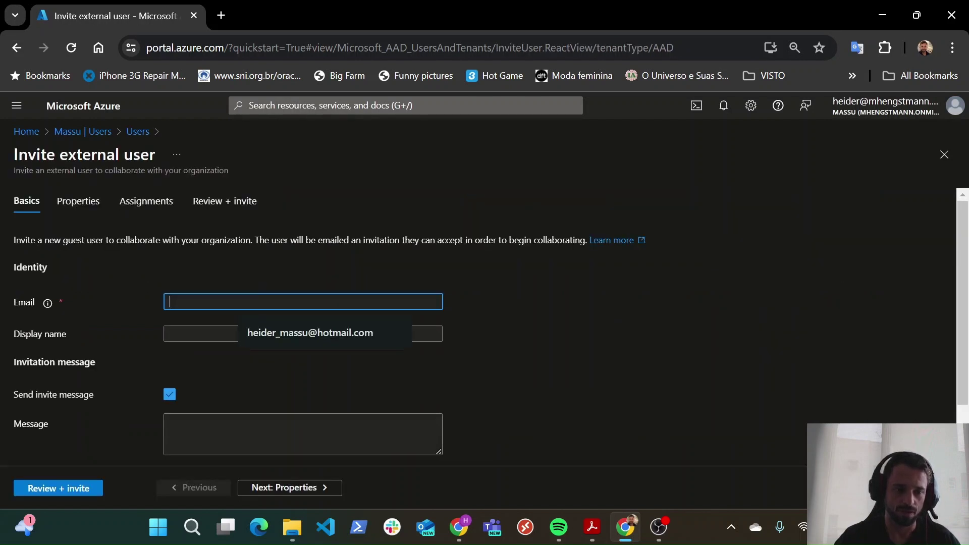
pyautogui.hotkey('ctrl', 'v')
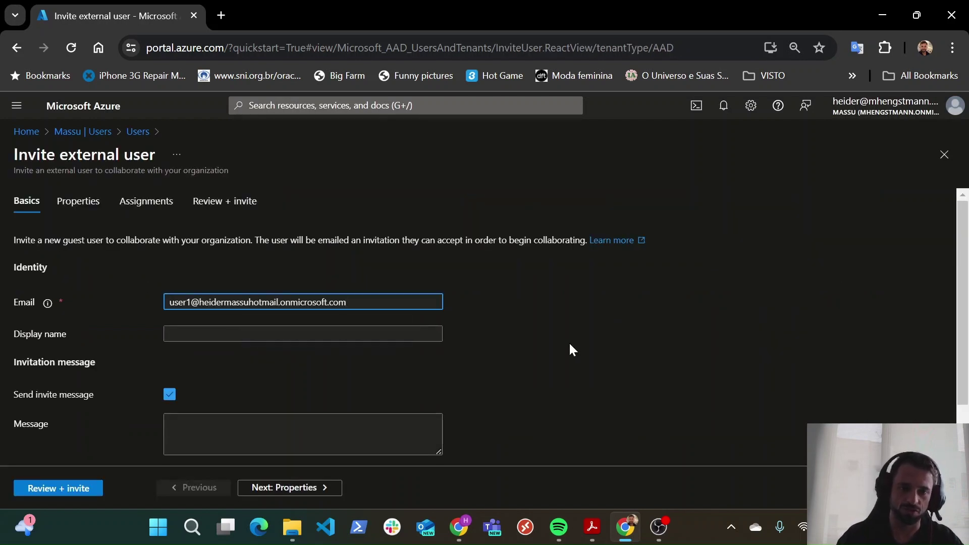
pyautogui.click(242, 334)
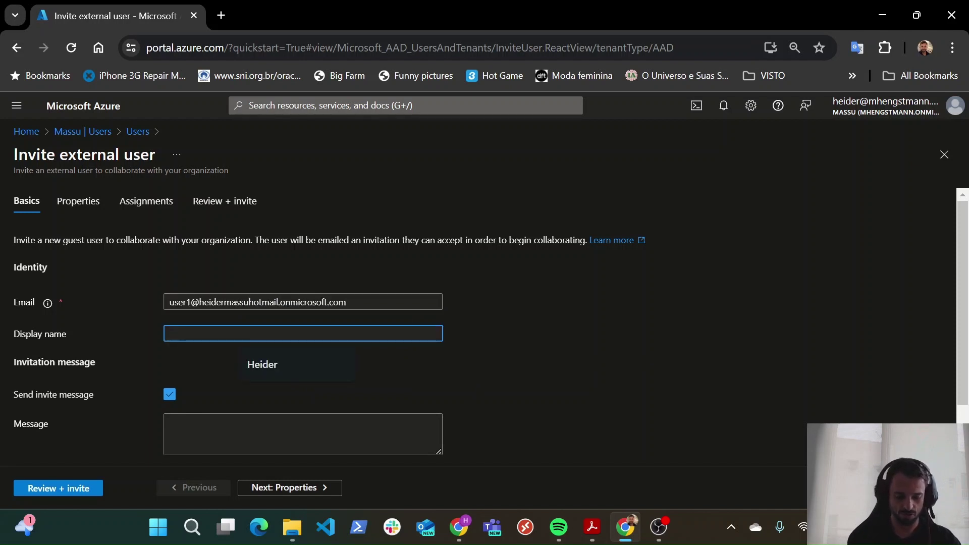
pyautogui.write('Us')
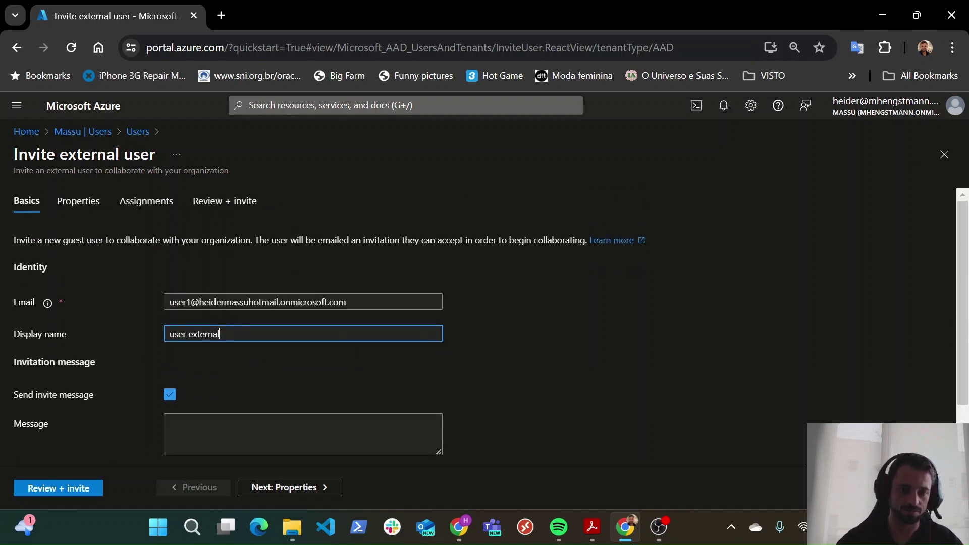
pyautogui.scroll(-1, 484, 328)
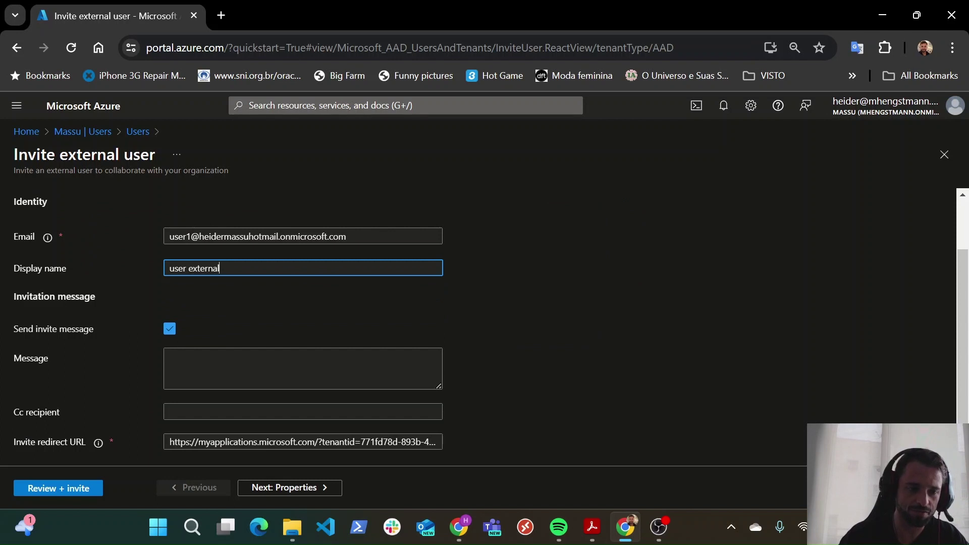
pyautogui.scroll(1, 303, 328)
# Set first name User external, a last name and job title Support, then open Review + invite.
pyautogui.click(84, 202)
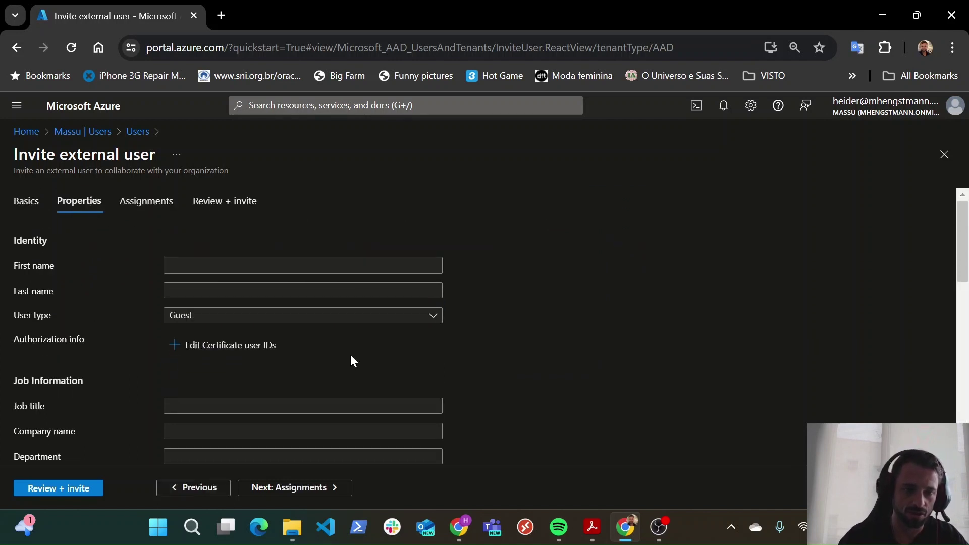
pyautogui.click(237, 266)
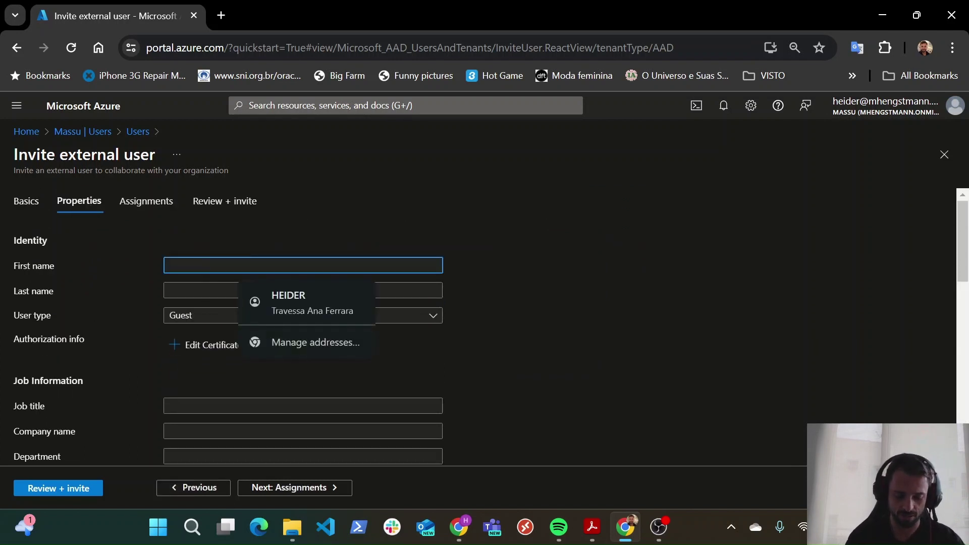
pyautogui.write('User e')
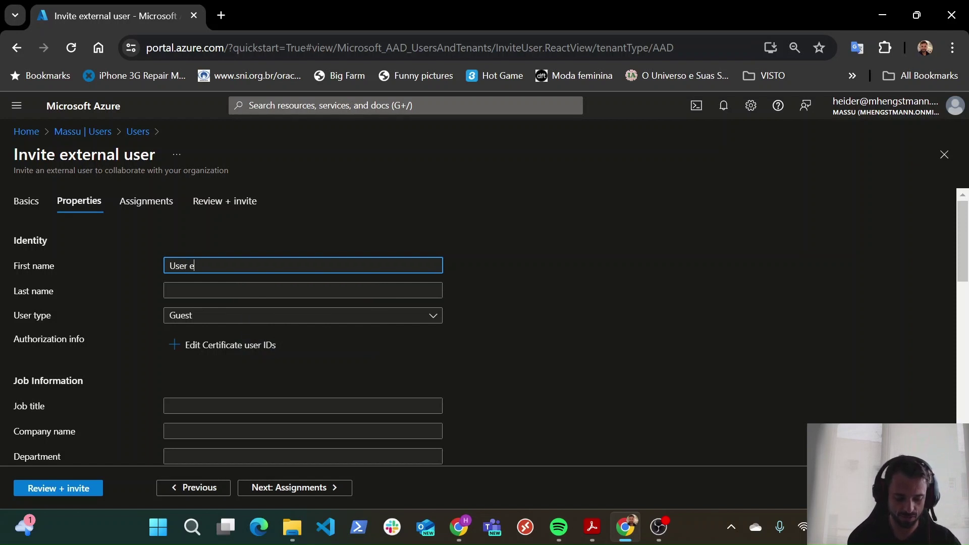
pyautogui.write('xternal')
pyautogui.press('Tab')
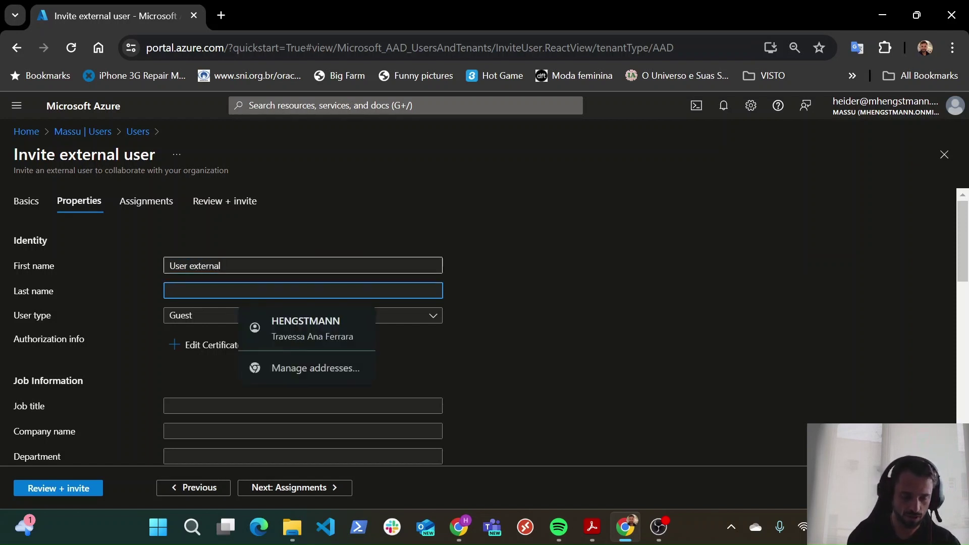
pyautogui.write('en')
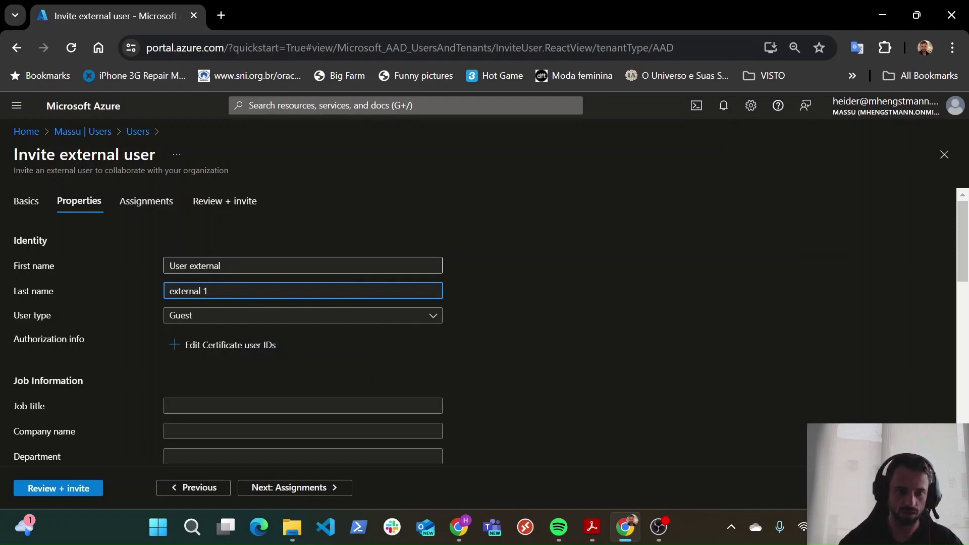
pyautogui.scroll(-2, 484, 328)
pyautogui.click(303, 329)
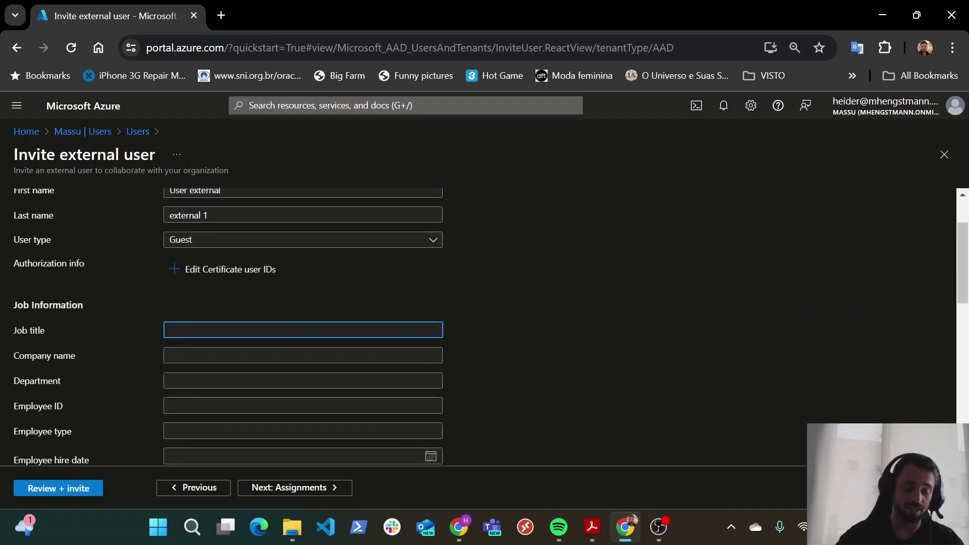
pyautogui.write('Support')
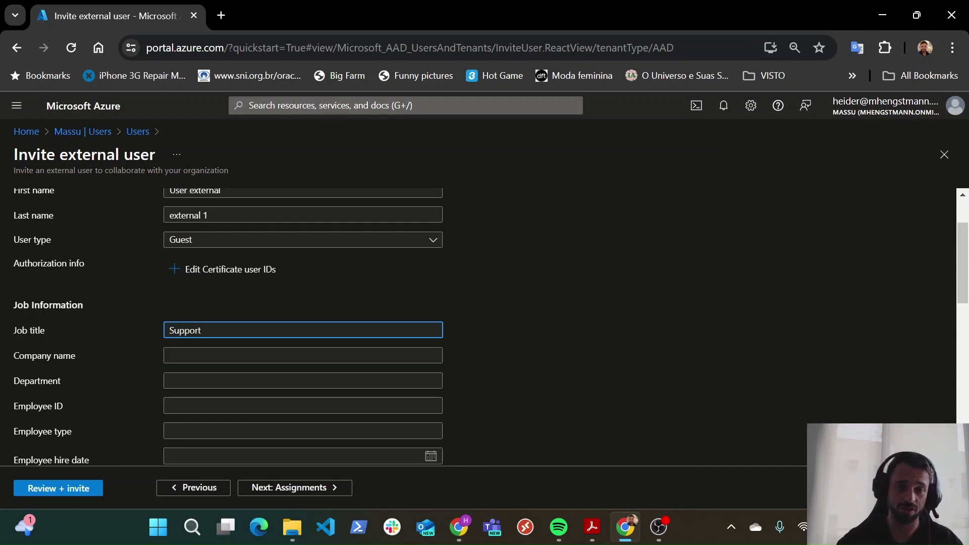
pyautogui.scroll(-5, 485, 328)
pyautogui.scroll(-6, 145, 452)
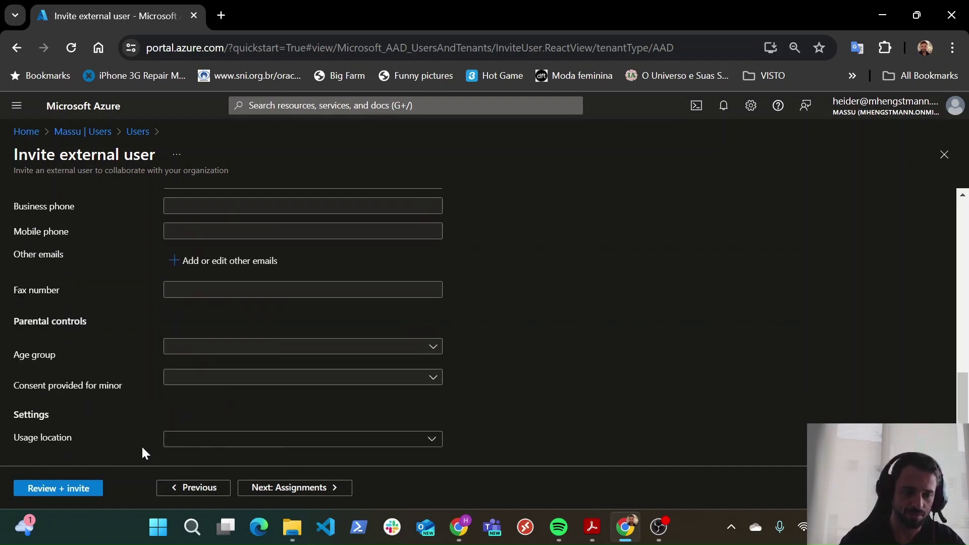
pyautogui.click(86, 485)
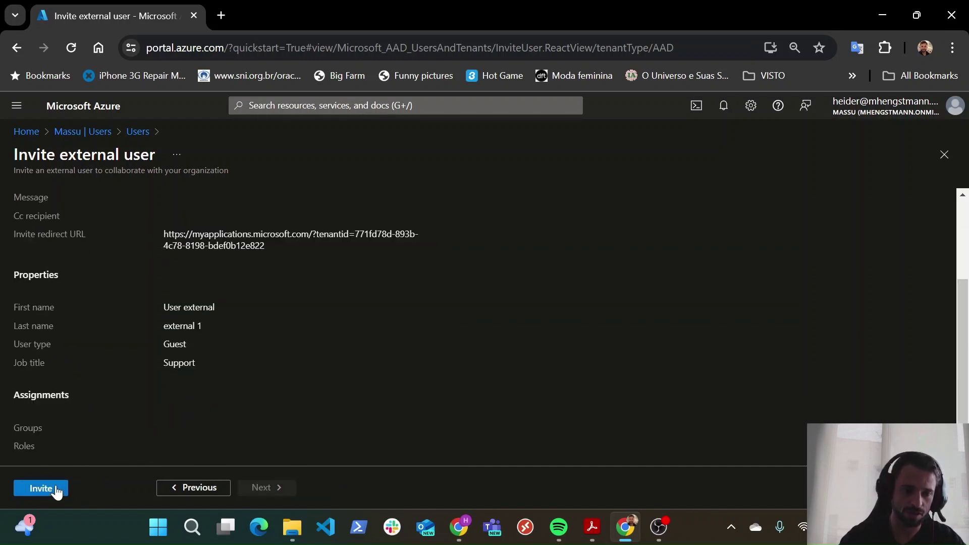
pyautogui.click(40, 488)
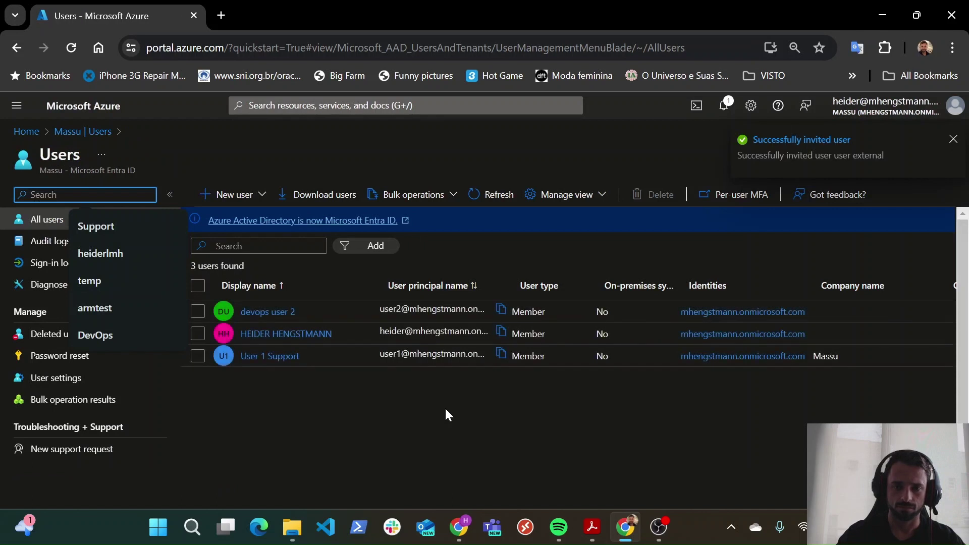
pyautogui.click(497, 195)
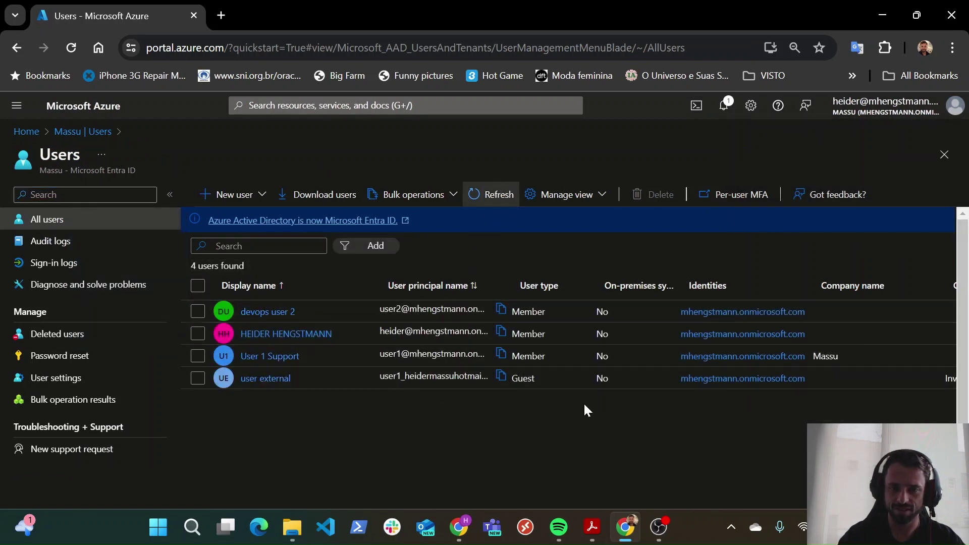
pyautogui.click(272, 379)
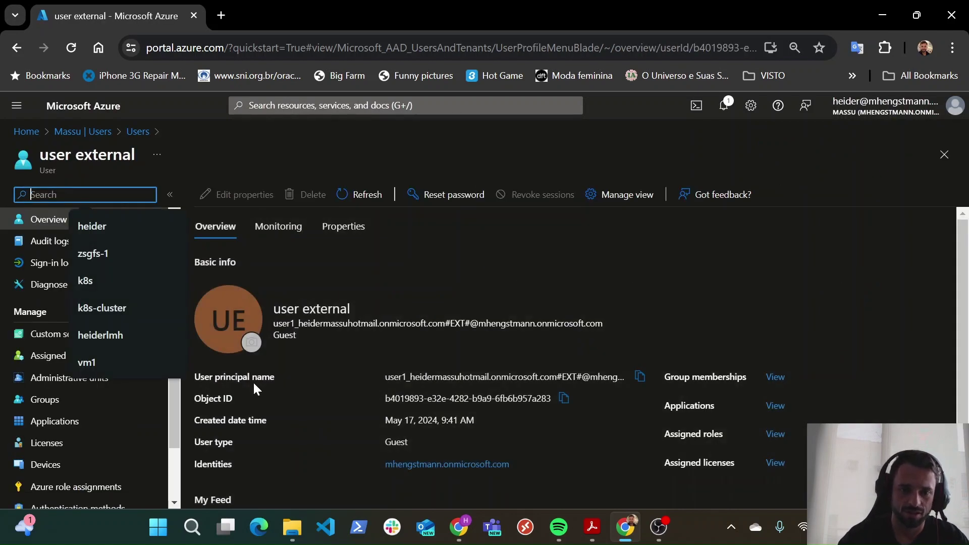
pyautogui.scroll(-3, 516, 297)
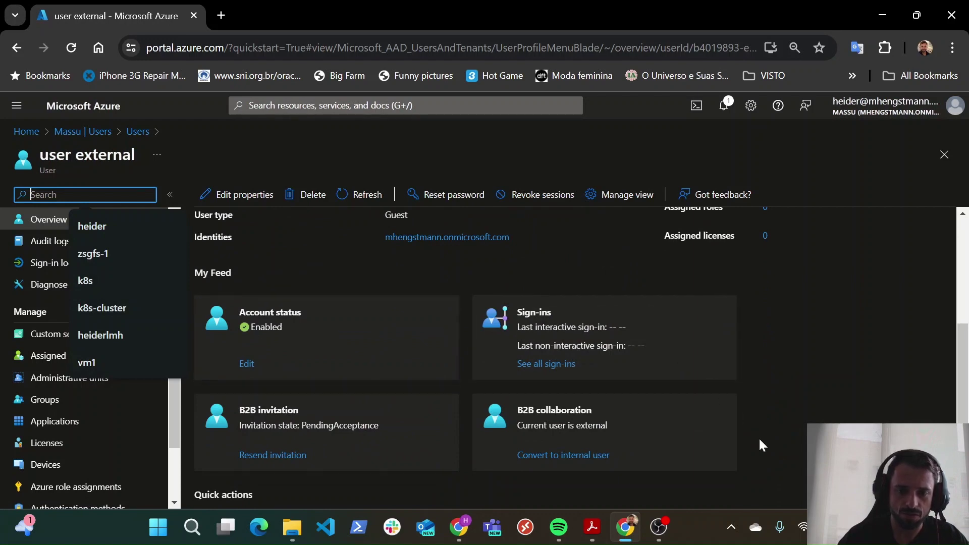
pyautogui.scroll(3, 760, 438)
pyautogui.click(615, 316)
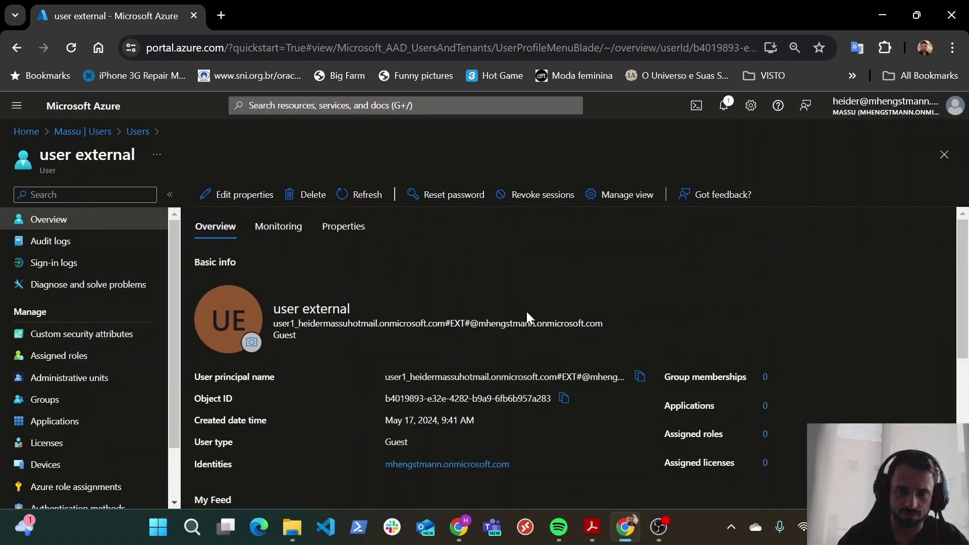
pyautogui.click(68, 404)
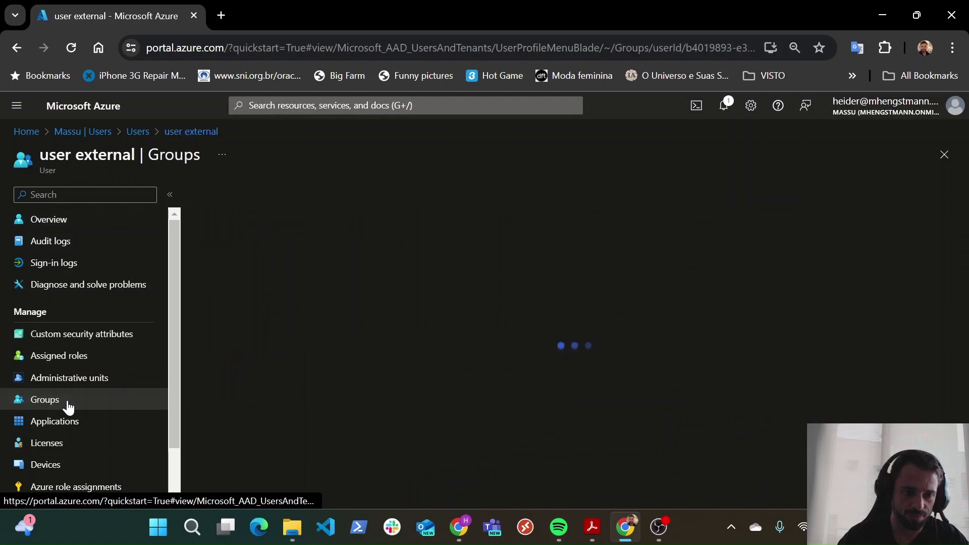
pyautogui.click(480, 422)
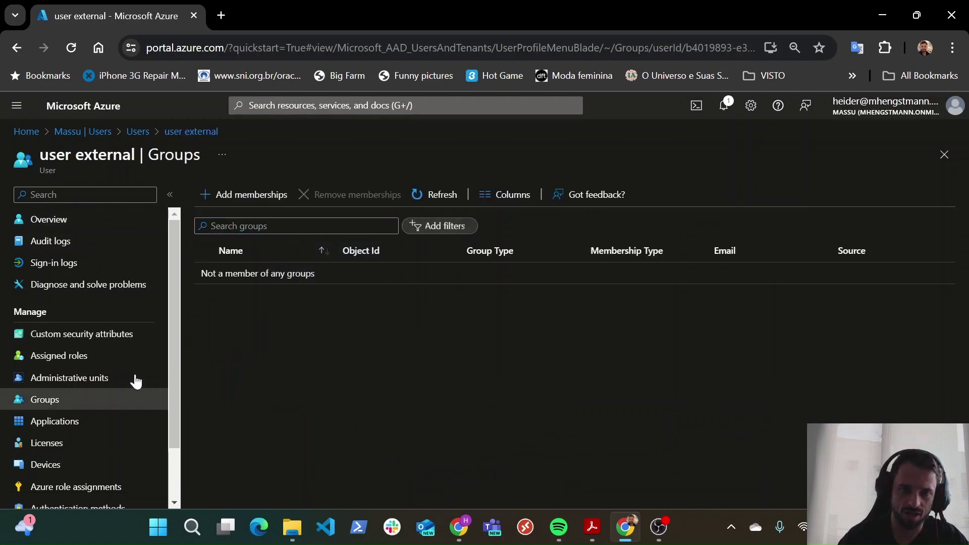
pyautogui.scroll(-2, 78, 246)
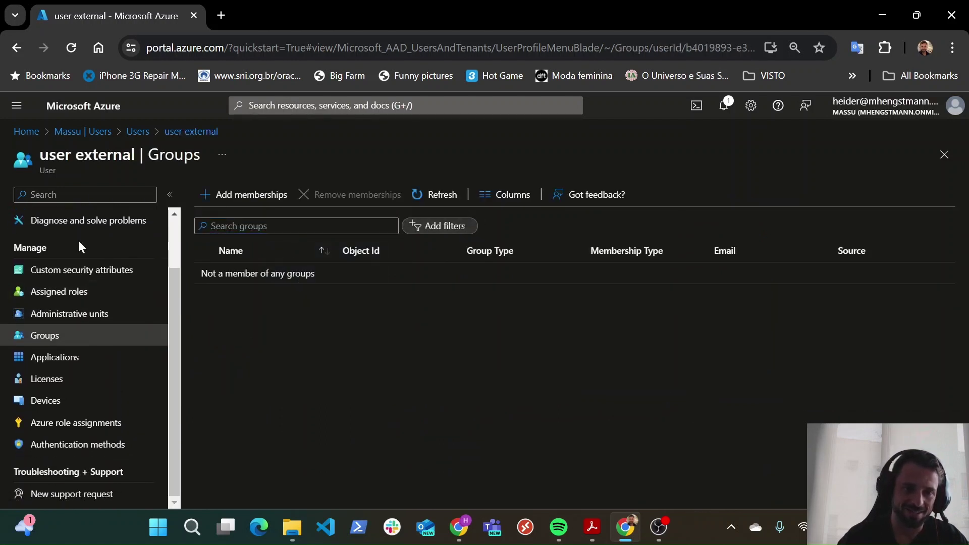
pyautogui.scroll(2, 77, 239)
pyautogui.click(60, 222)
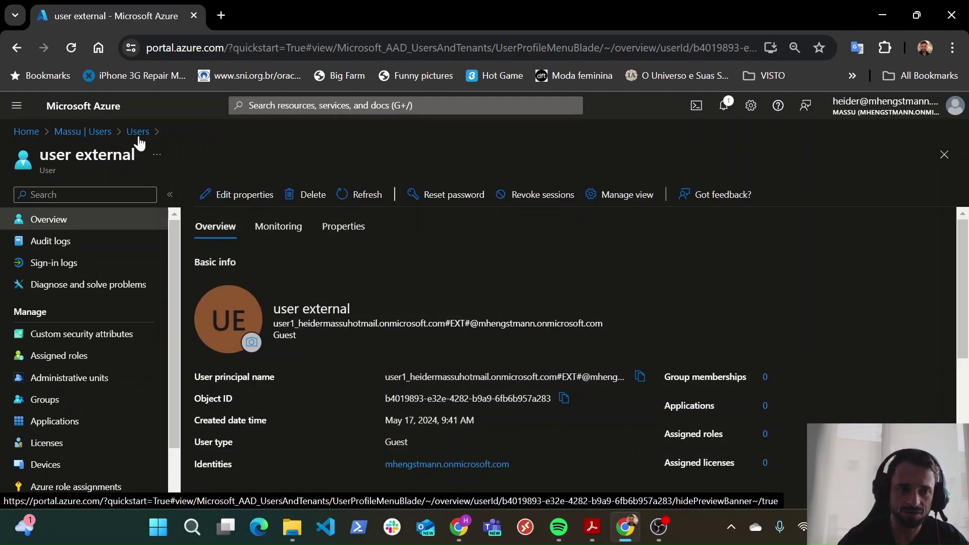
# Return via Home to Microsoft Entra ID, check Users and New user options, then list all groups.
pyautogui.click(101, 132)
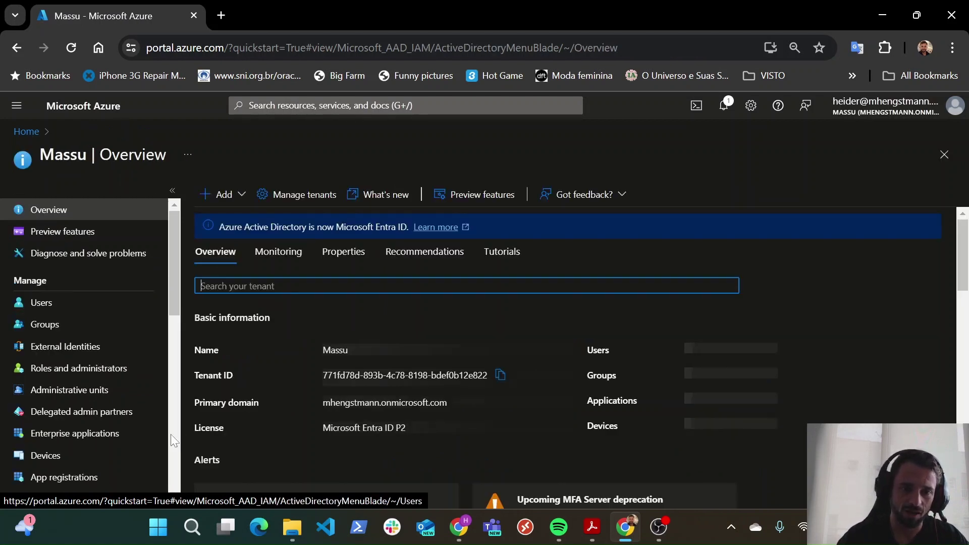
pyautogui.click(15, 131)
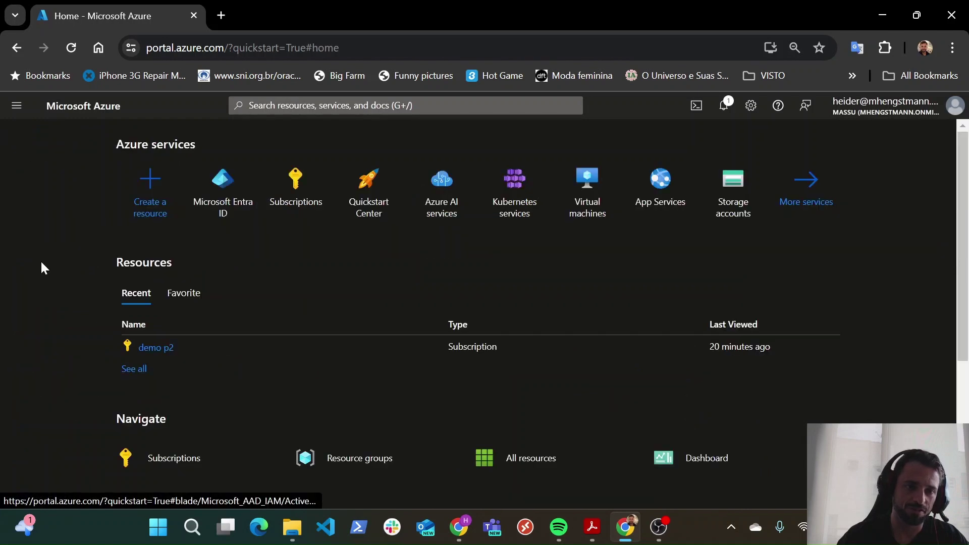
pyautogui.click(226, 205)
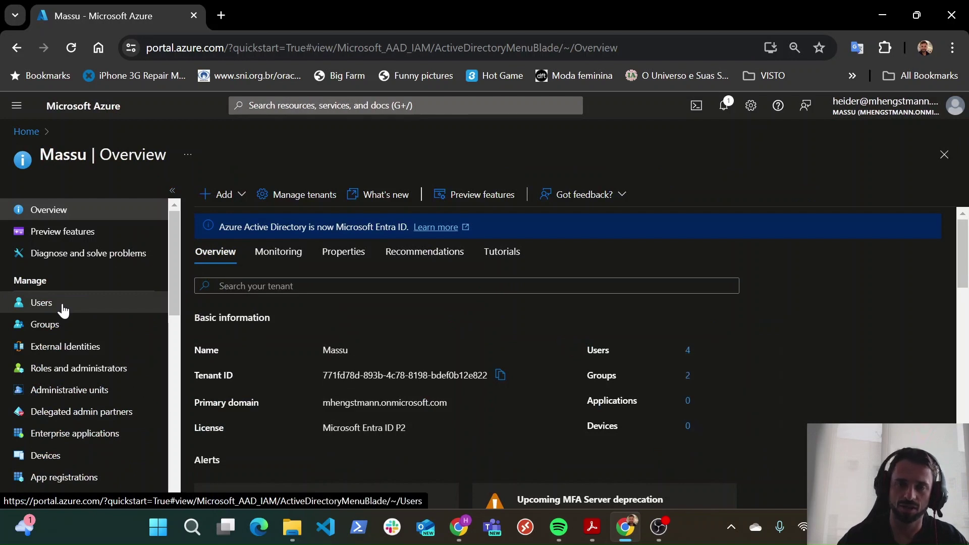
pyautogui.click(92, 301)
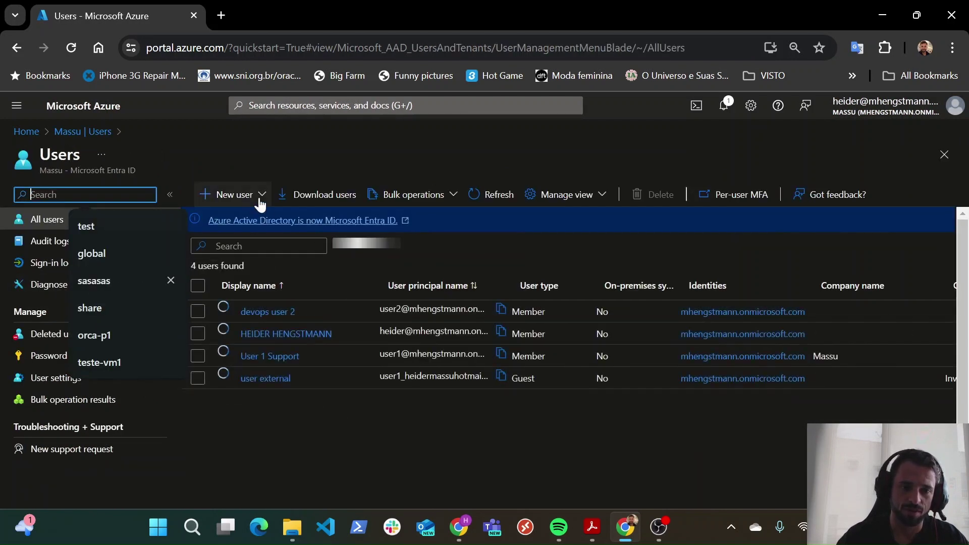
pyautogui.click(259, 200)
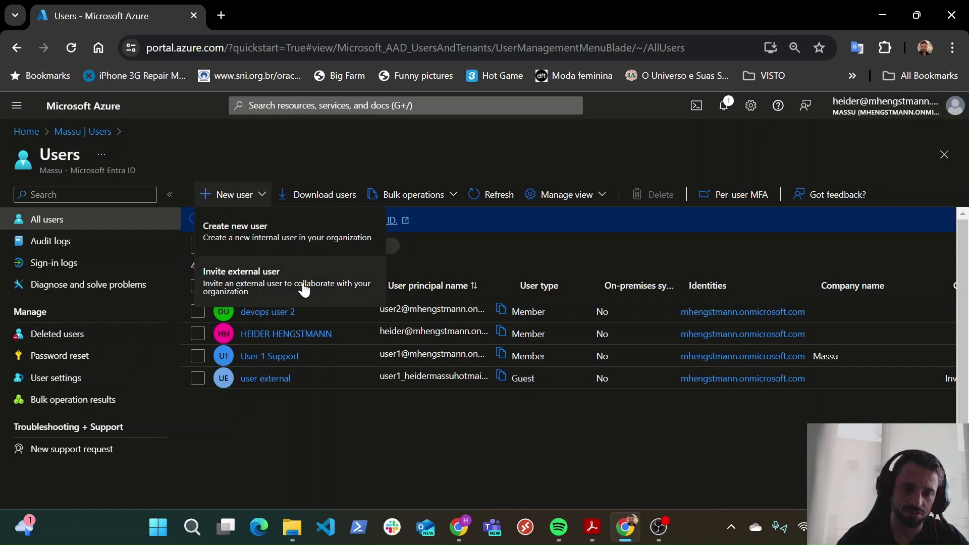
pyautogui.click(68, 133)
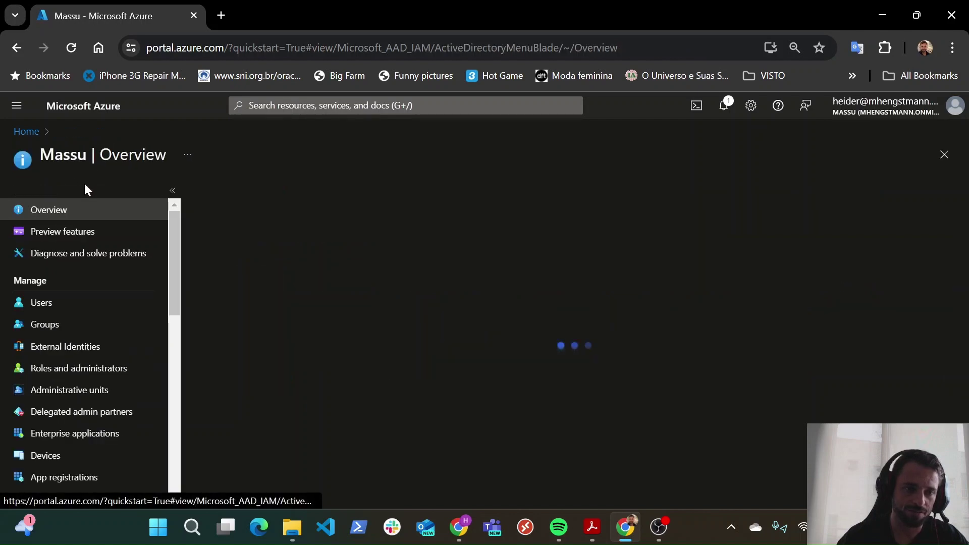
pyautogui.click(70, 324)
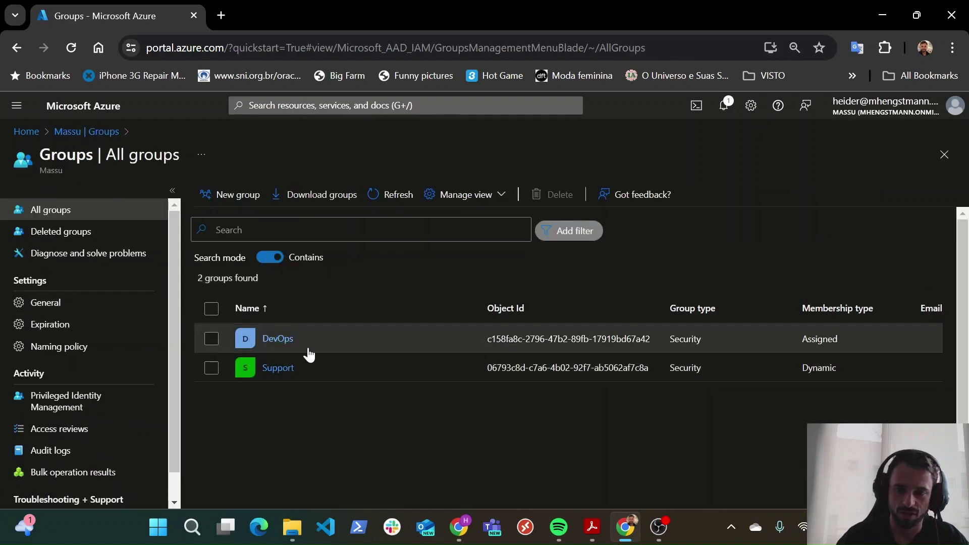
# Open the Support group's dynamic membership rules.
pyautogui.click(811, 345)
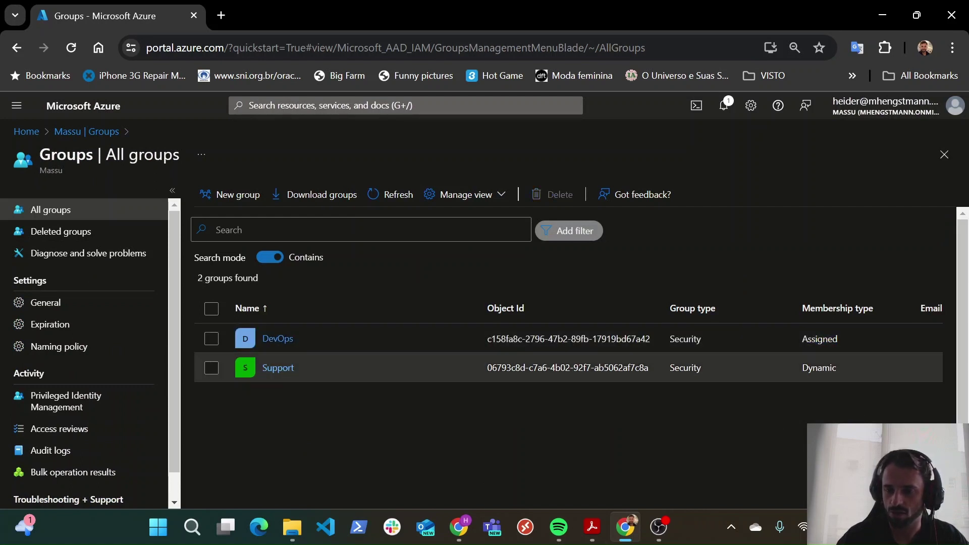
pyautogui.click(820, 372)
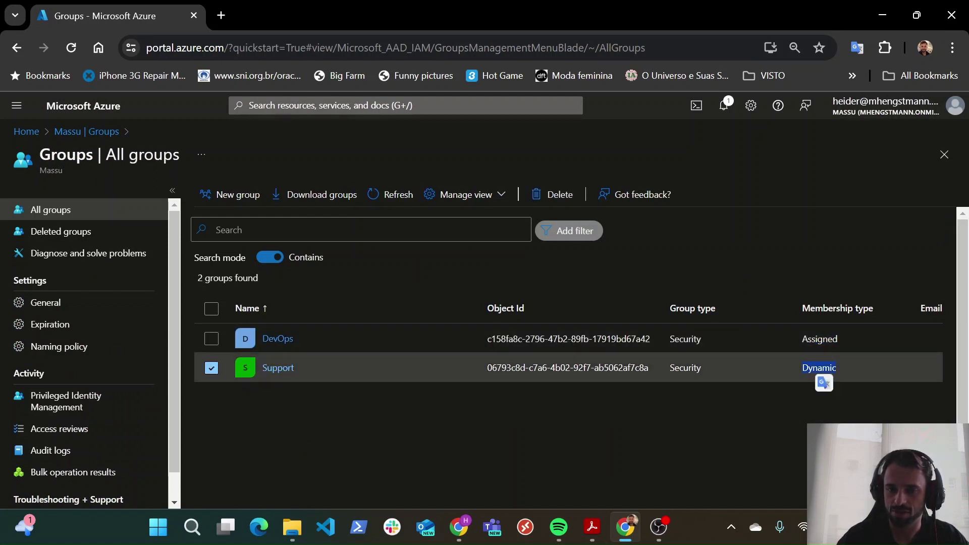
pyautogui.click(275, 369)
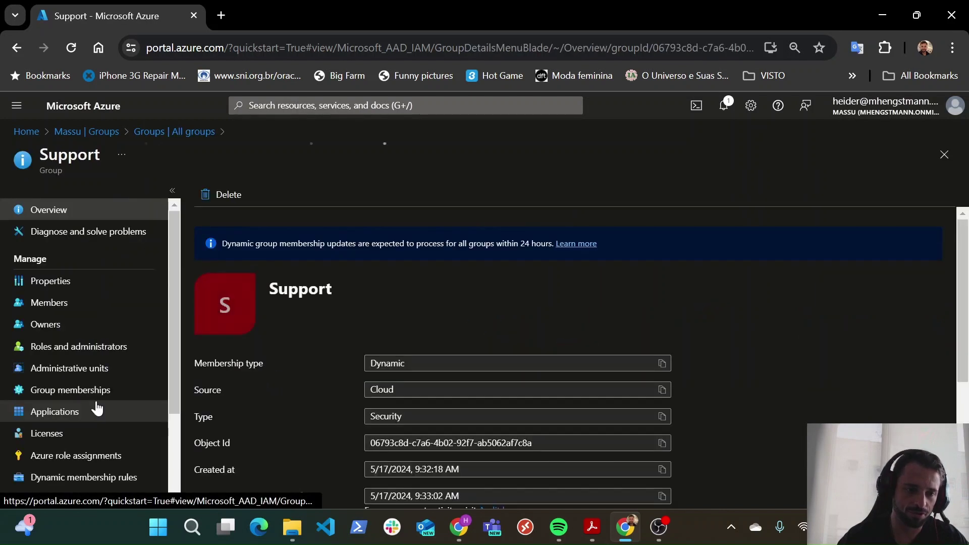
pyautogui.scroll(-2, 97, 409)
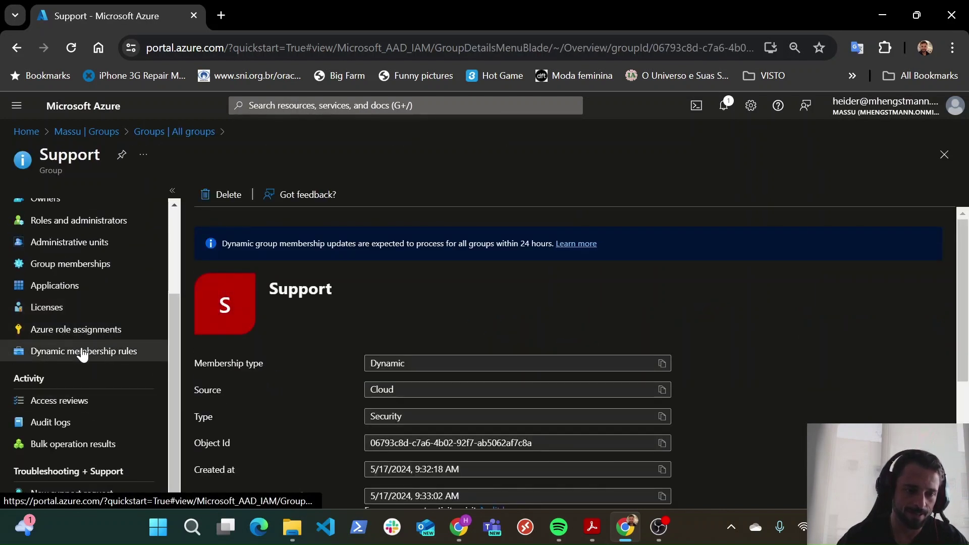
pyautogui.click(83, 352)
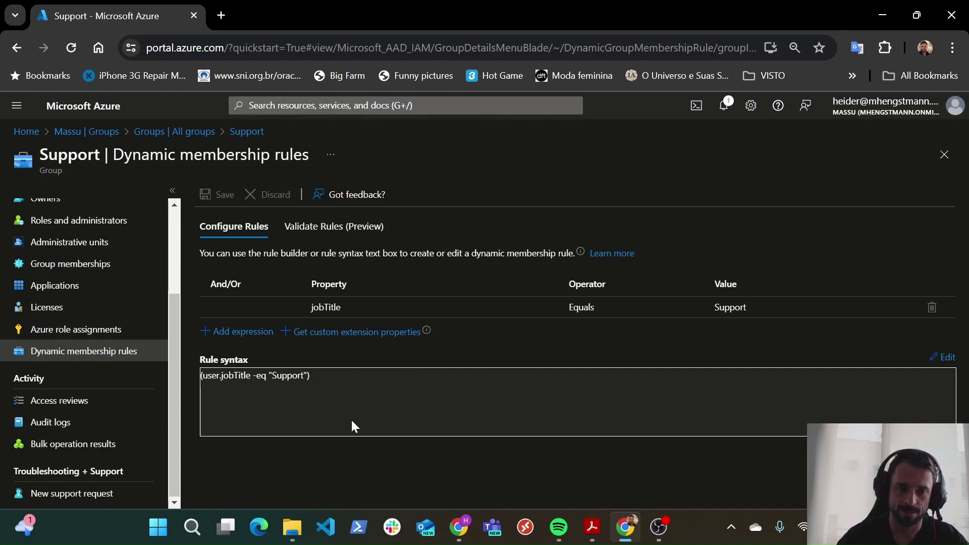
# Validate user external against the Support jobTitle rule, then view the group's members.
pyautogui.click(344, 232)
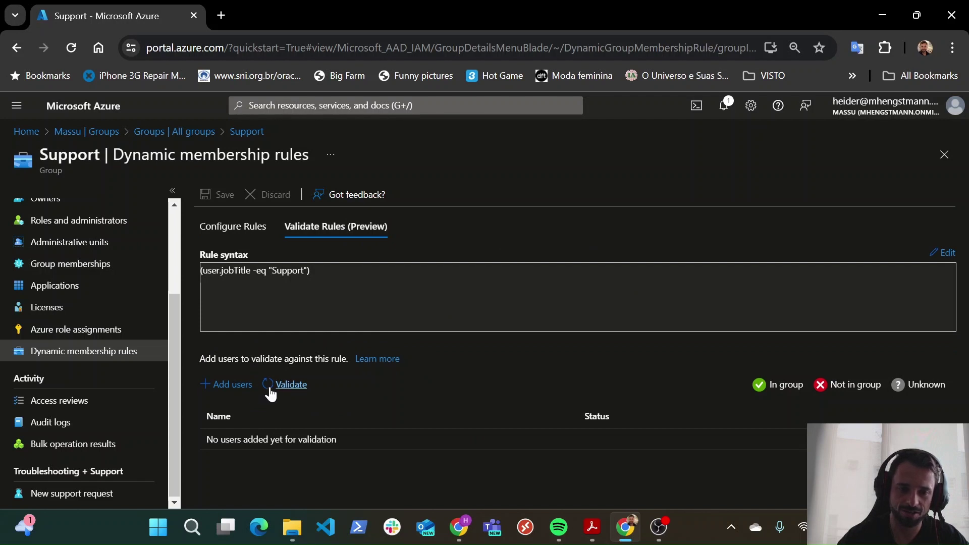
pyautogui.click(237, 388)
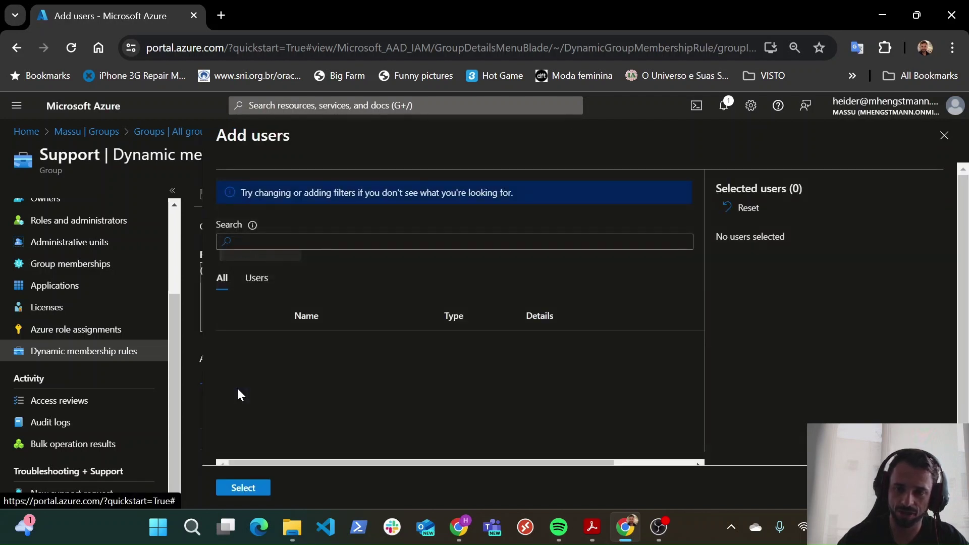
pyautogui.scroll(-1, 237, 404)
pyautogui.click(234, 436)
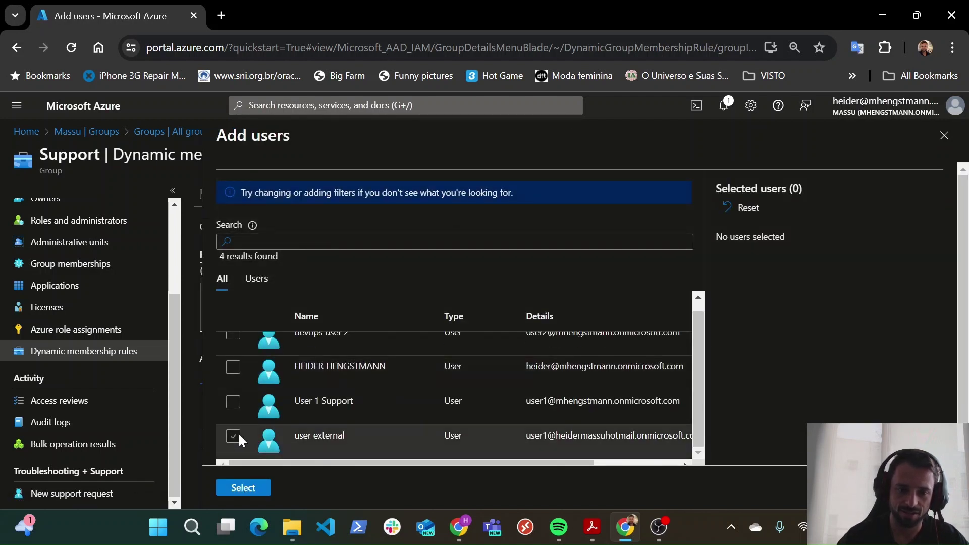
pyautogui.click(244, 488)
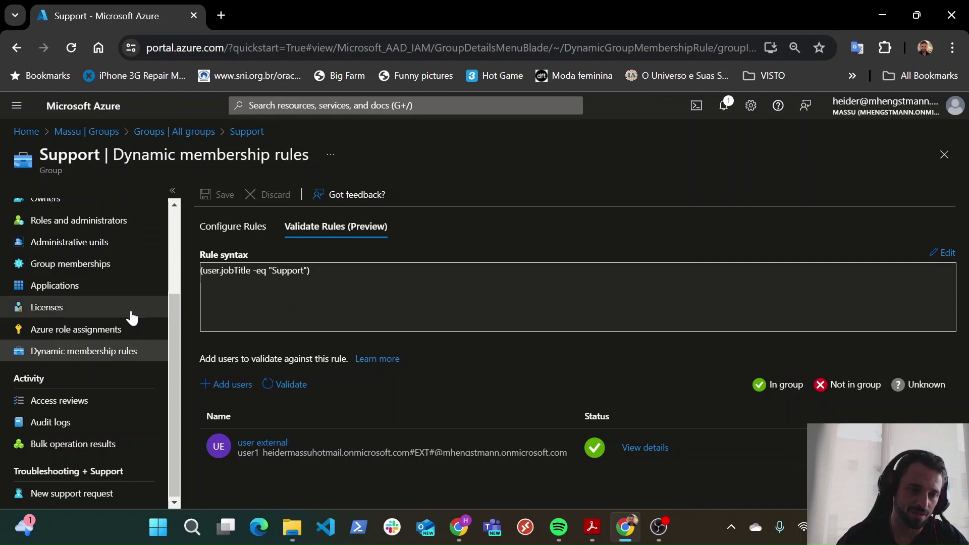
pyautogui.scroll(3, 121, 316)
pyautogui.click(87, 311)
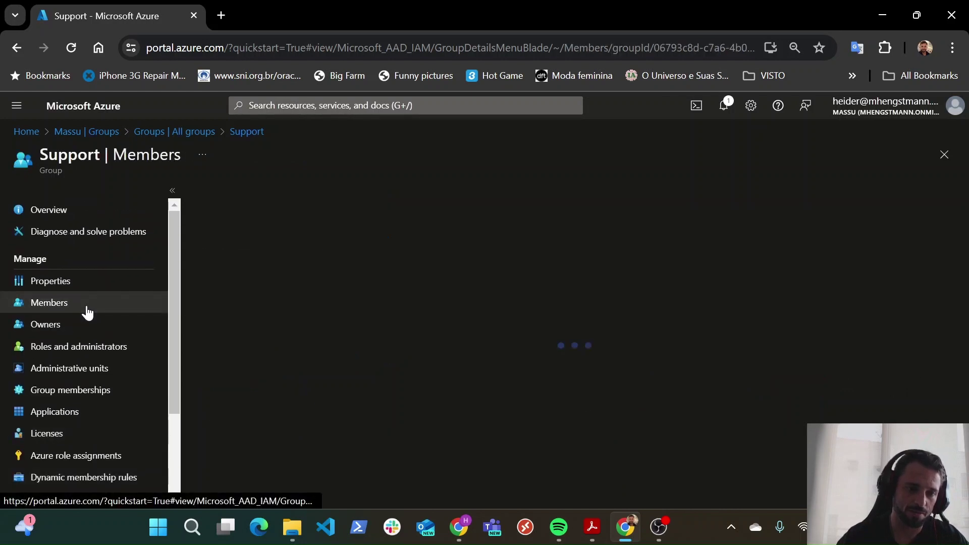
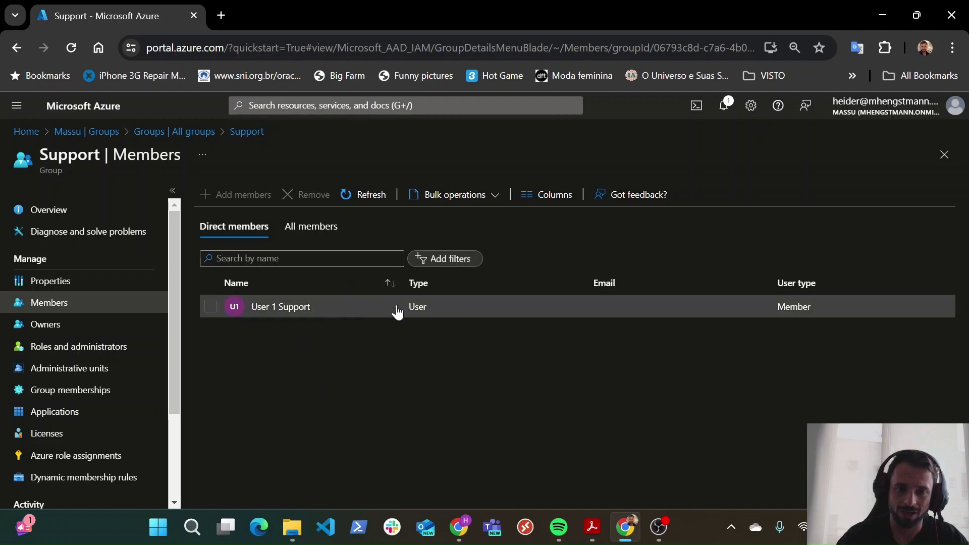
# Refresh the Support group's member list, view its overview, then return to the Massu tenant overview.
pyautogui.click(365, 194)
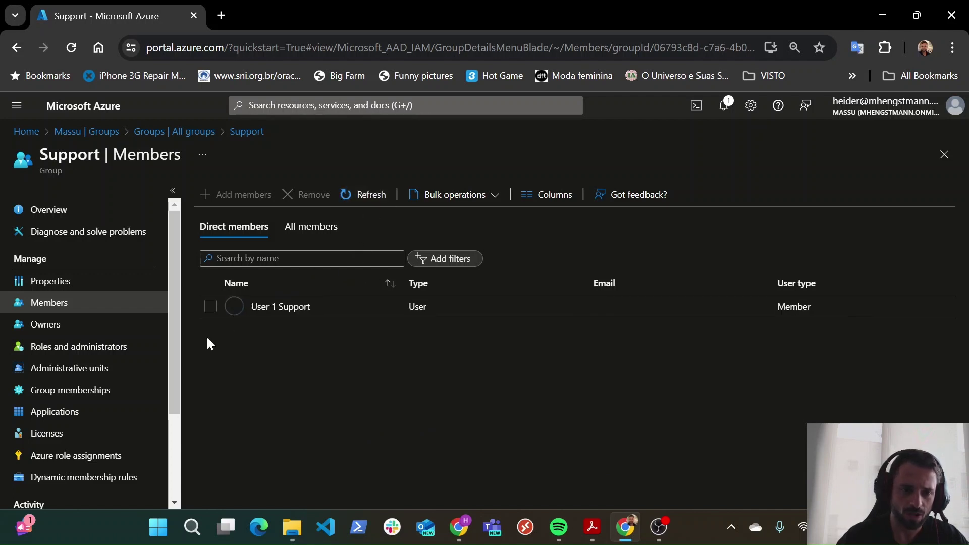
pyautogui.click(72, 210)
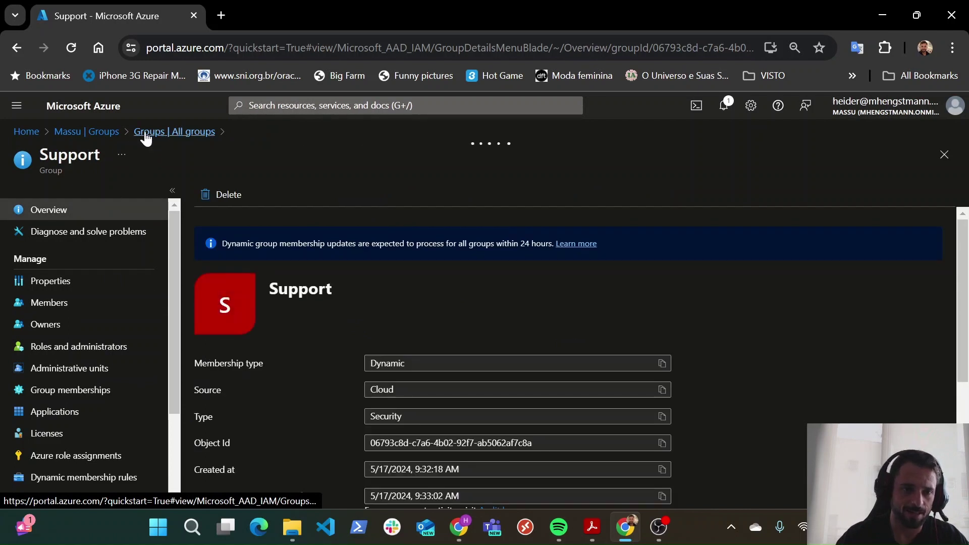
pyautogui.click(103, 132)
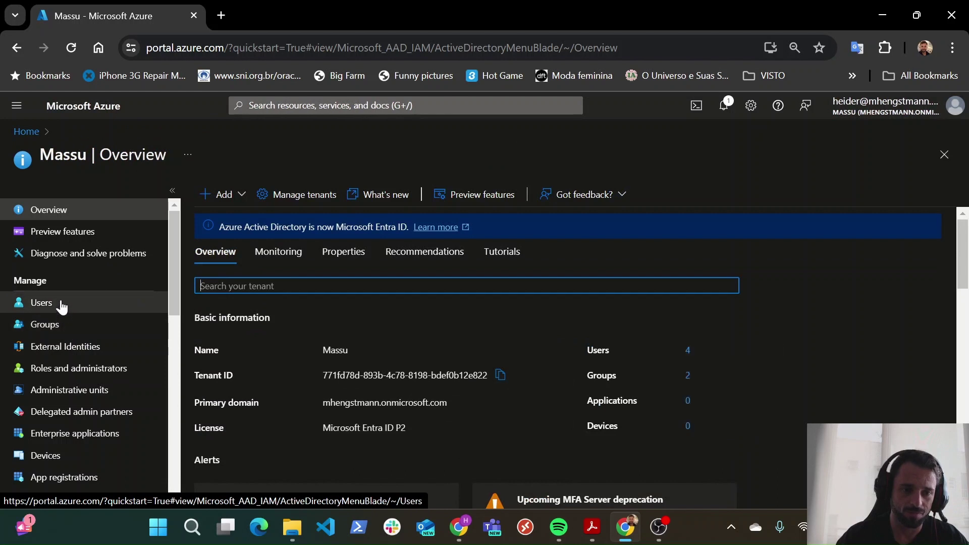
pyautogui.scroll(-5, 75, 368)
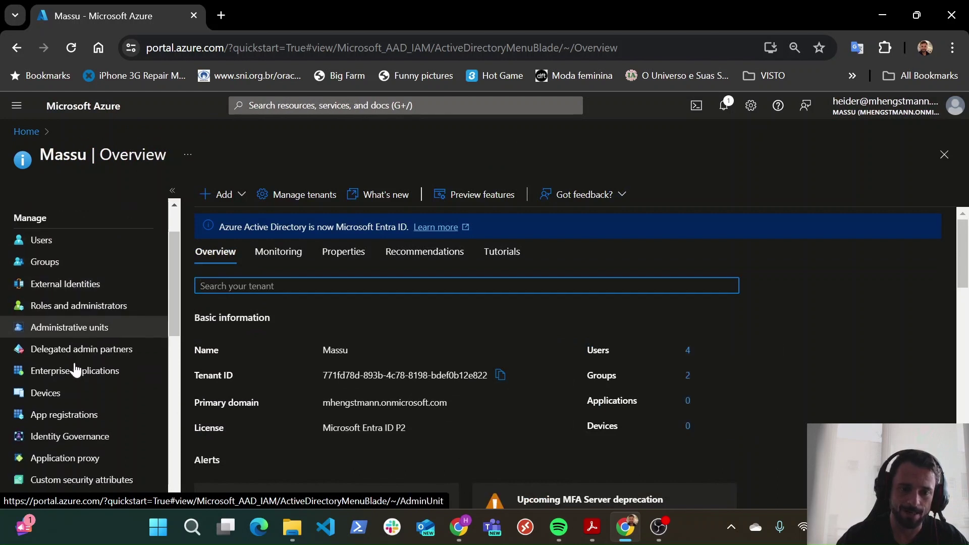
pyautogui.scroll(-3, 76, 368)
pyautogui.scroll(2, 101, 371)
pyautogui.moveTo(177, 351); pyautogui.dragTo(168, 236)
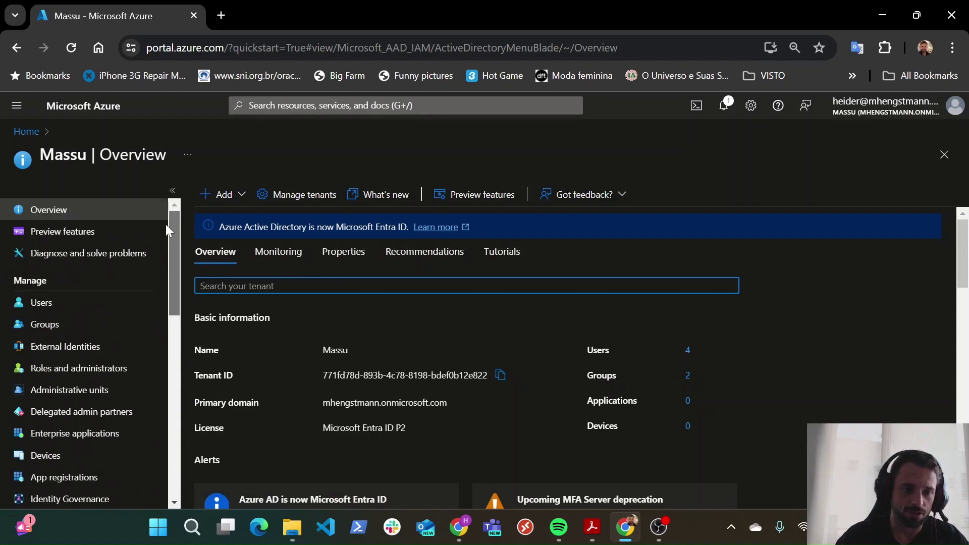
# Check the Support group's assigned roles from All groups, then return to Massu Overview.
pyautogui.click(76, 326)
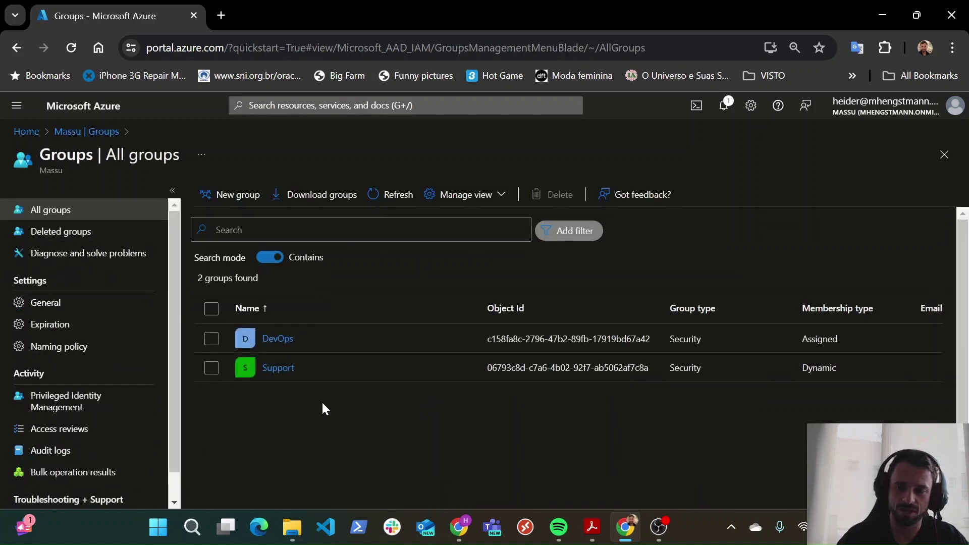
pyautogui.click(277, 374)
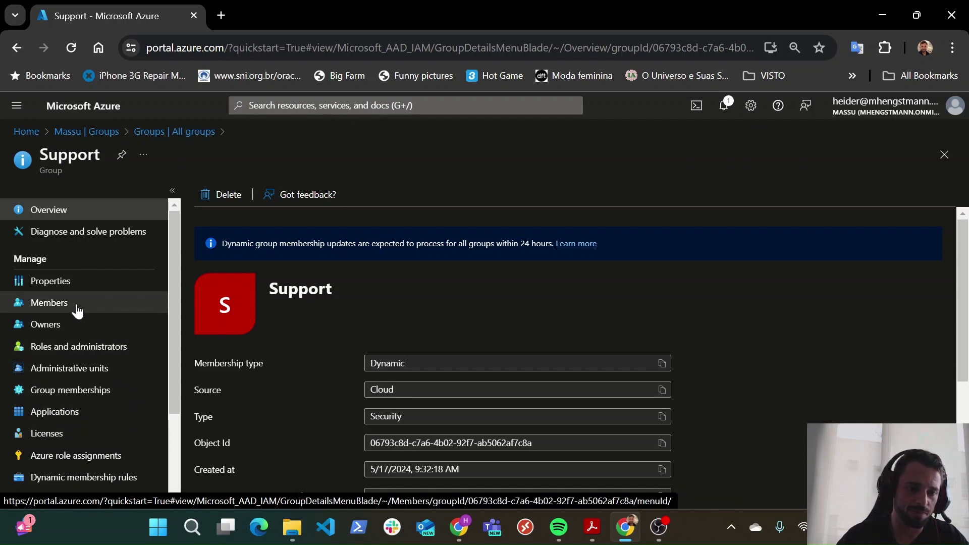
pyautogui.click(79, 347)
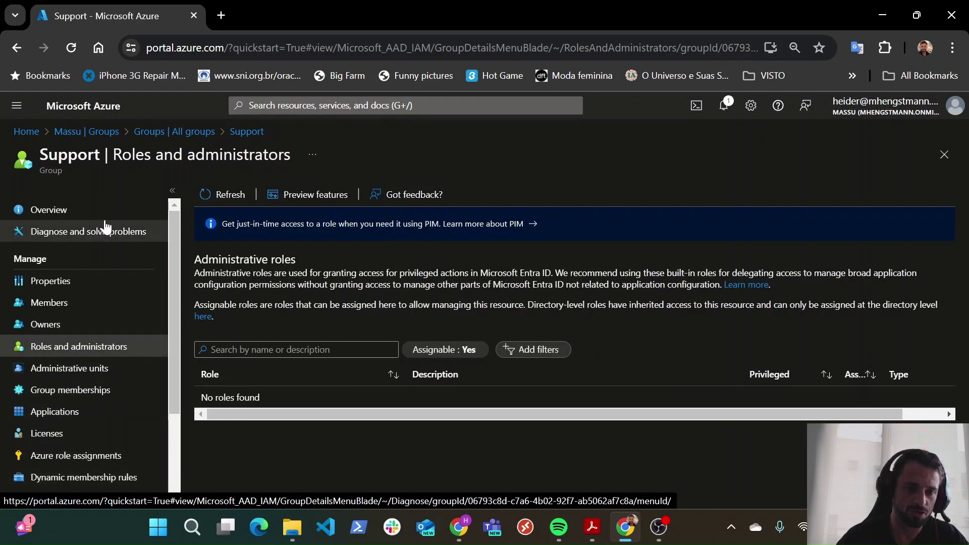
pyautogui.click(182, 132)
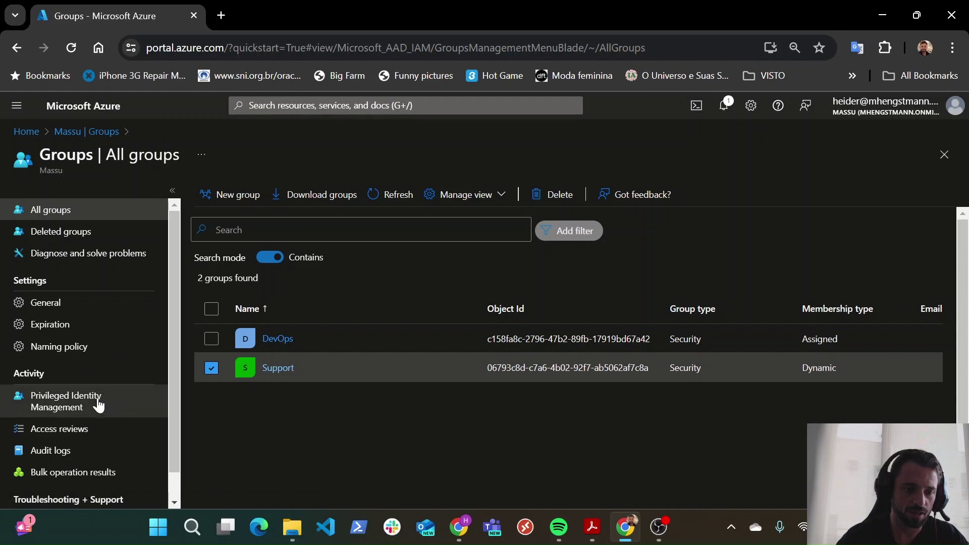
pyautogui.click(64, 135)
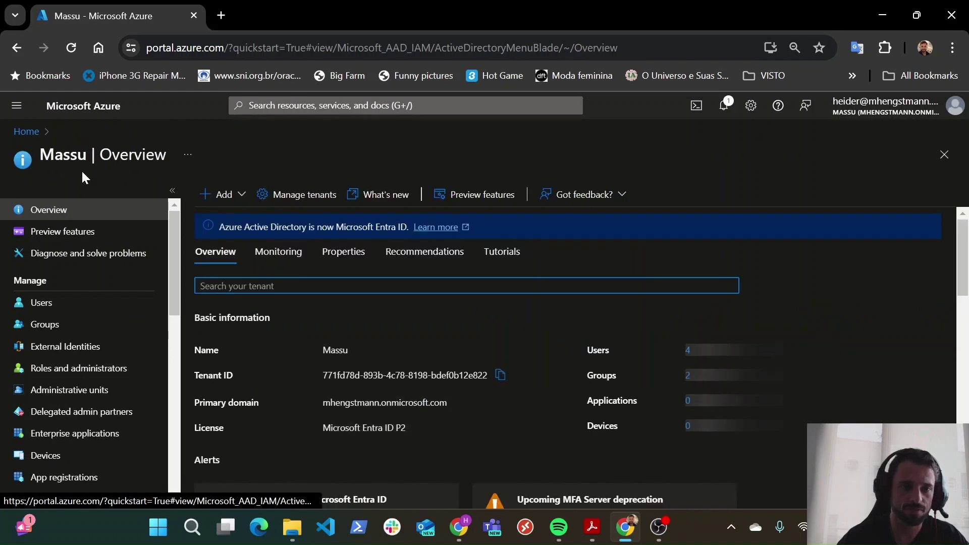
# Open the demo p2 subscription from Home via Subscriptions.
pyautogui.click(33, 135)
pyautogui.click(289, 198)
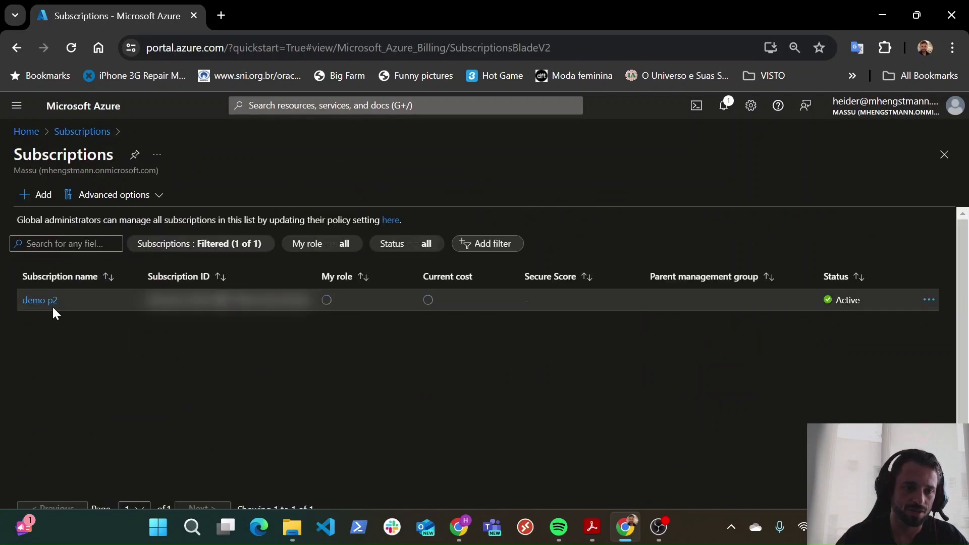
pyautogui.click(41, 302)
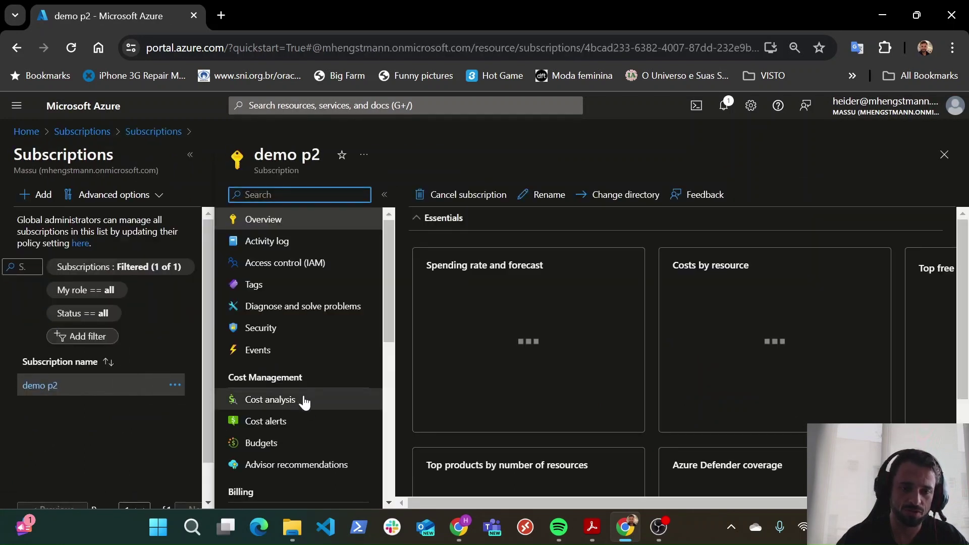
pyautogui.scroll(-5, 303, 333)
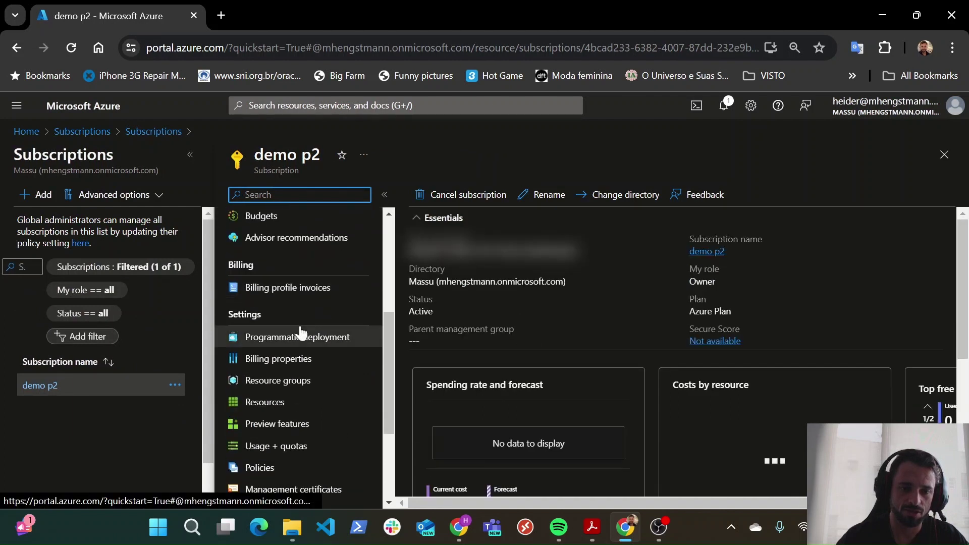
pyautogui.scroll(-3, 299, 403)
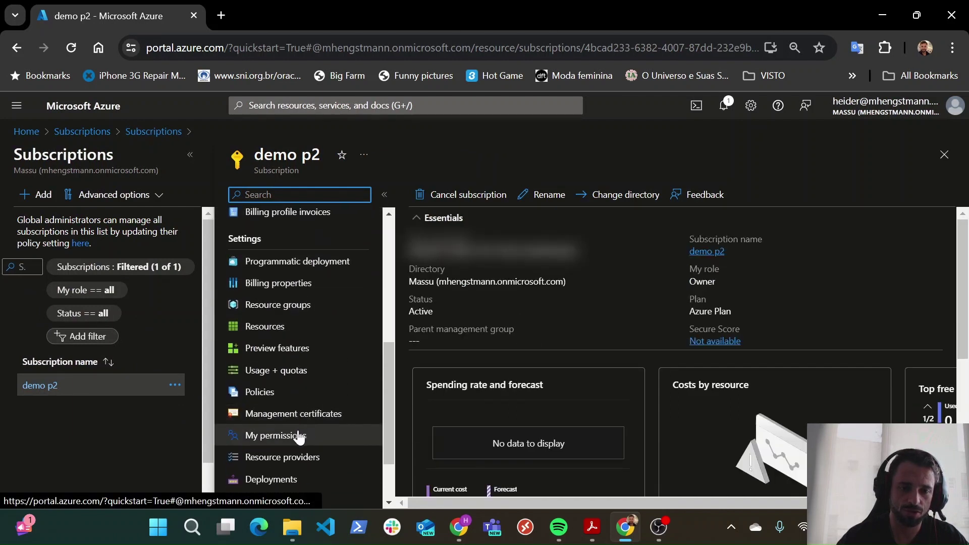
pyautogui.scroll(8, 298, 429)
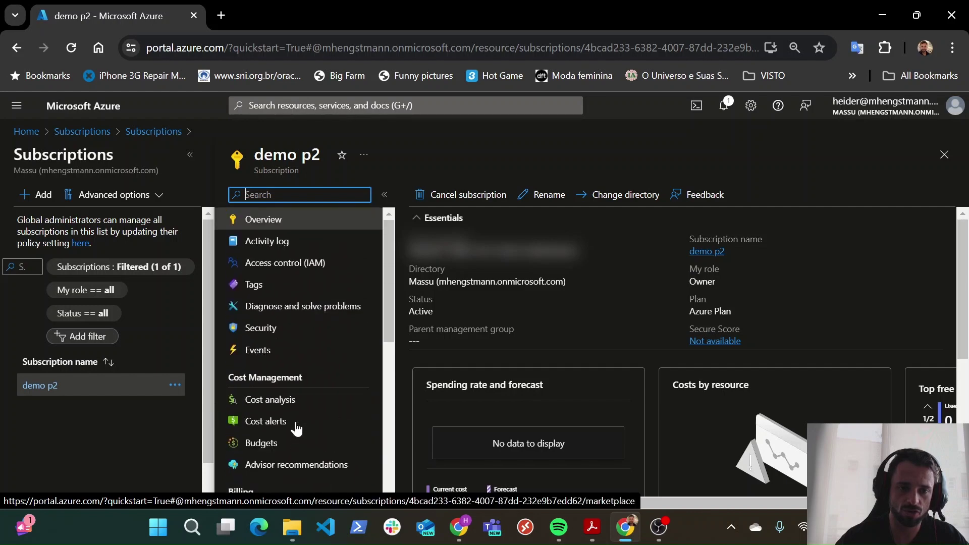
# In demo p2's Access control (IAM), view role assignments and start Add role assignment.
pyautogui.click(261, 265)
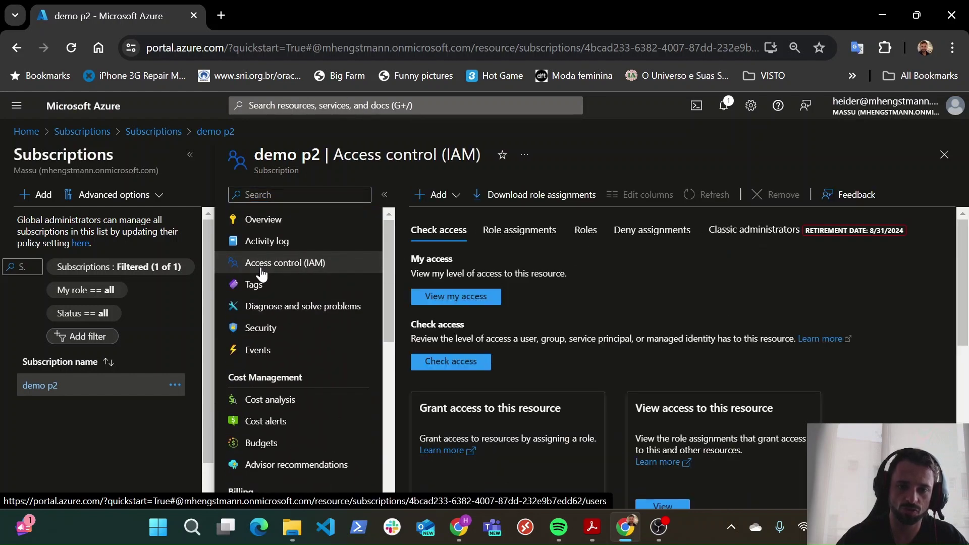
pyautogui.click(525, 240)
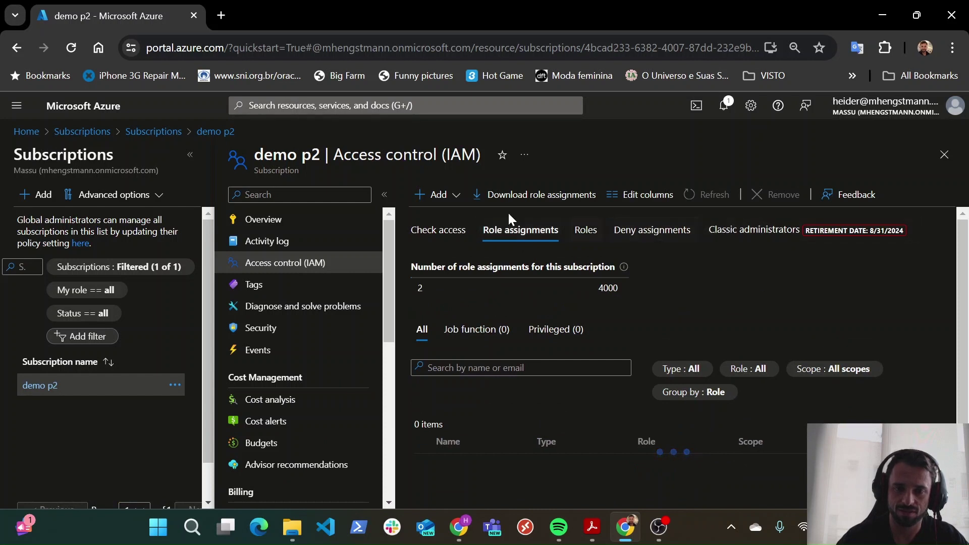
pyautogui.click(448, 199)
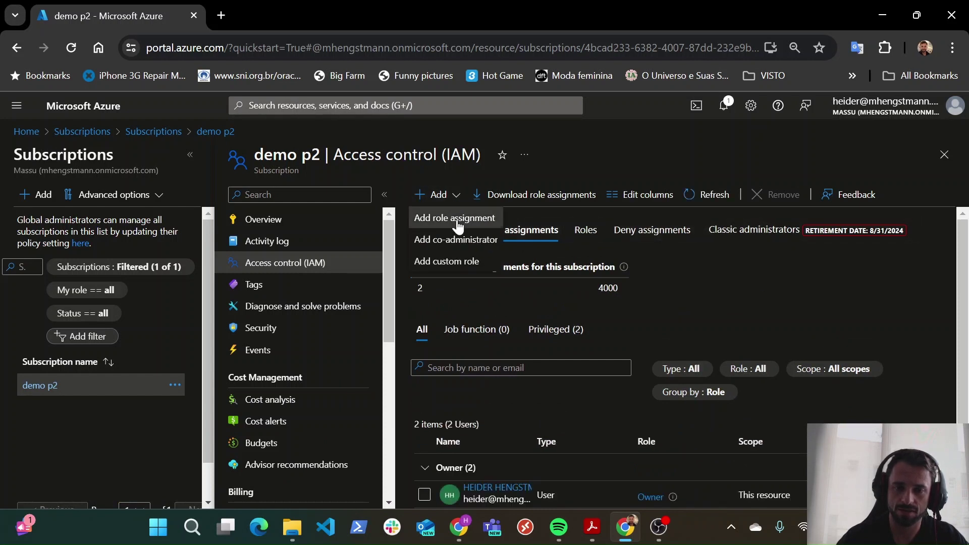
pyautogui.click(456, 217)
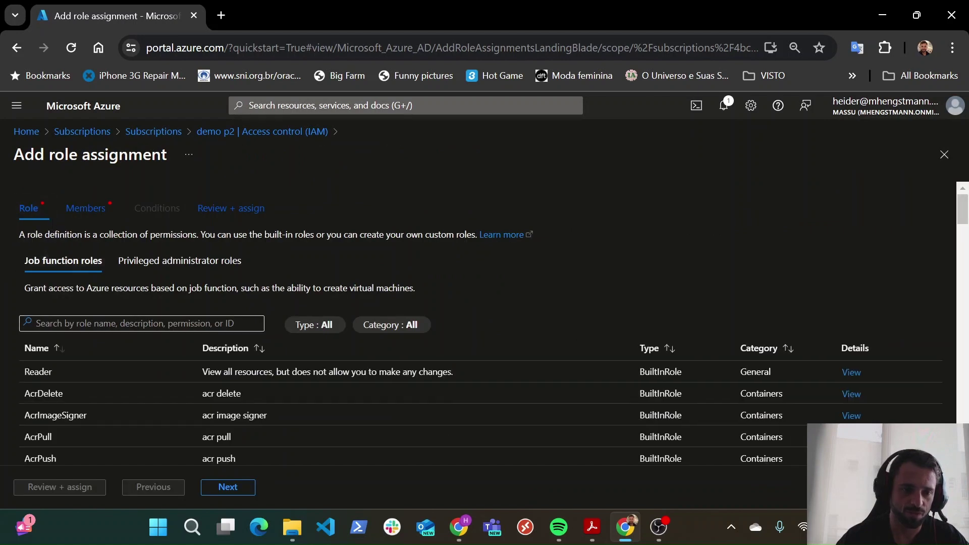
# Assign the Reader role on demo p2 to the Support group and confirm with Review + assign.
pyautogui.click(50, 369)
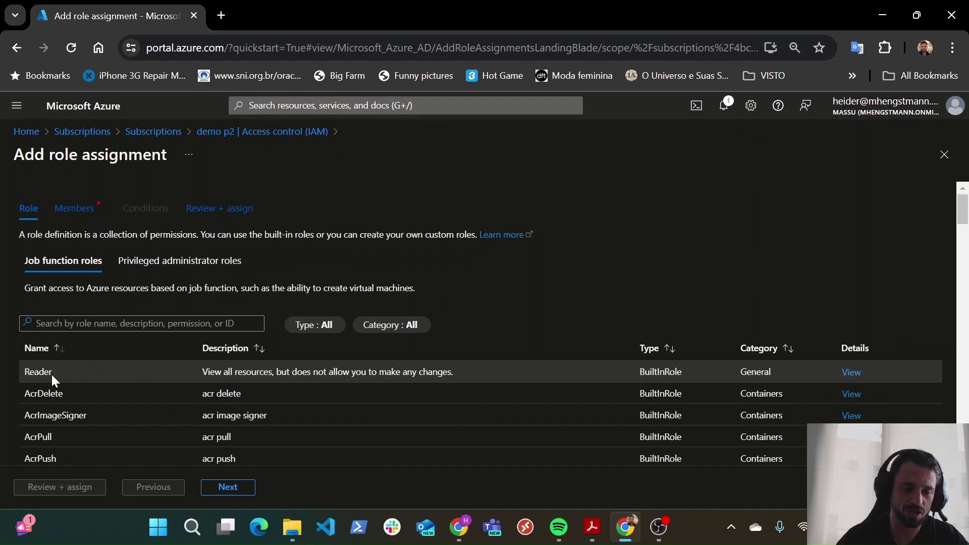
pyautogui.click(74, 221)
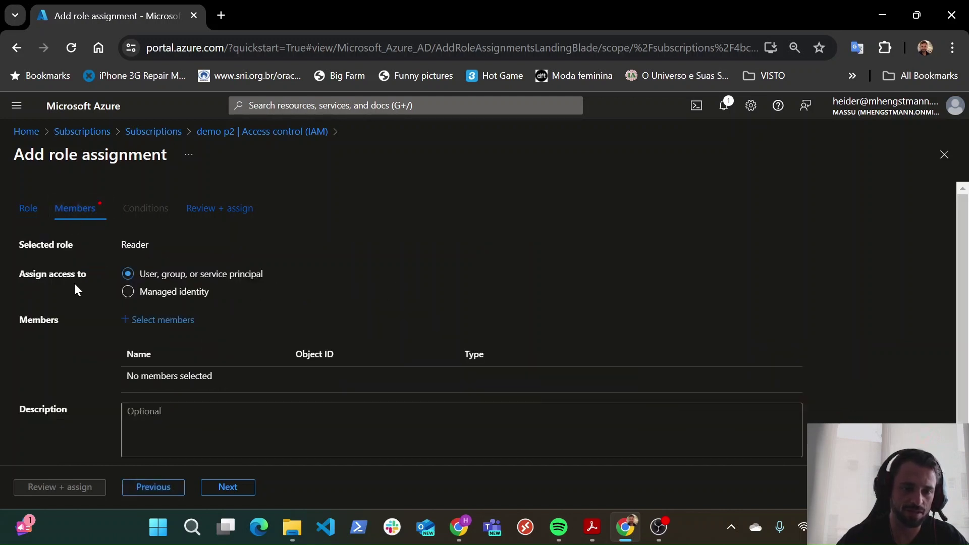
pyautogui.click(172, 323)
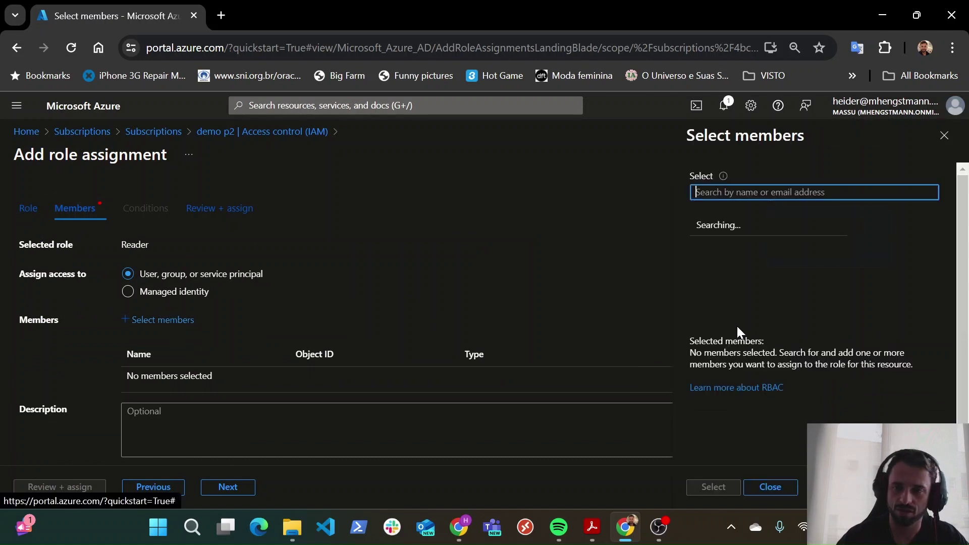
pyautogui.click(688, 265)
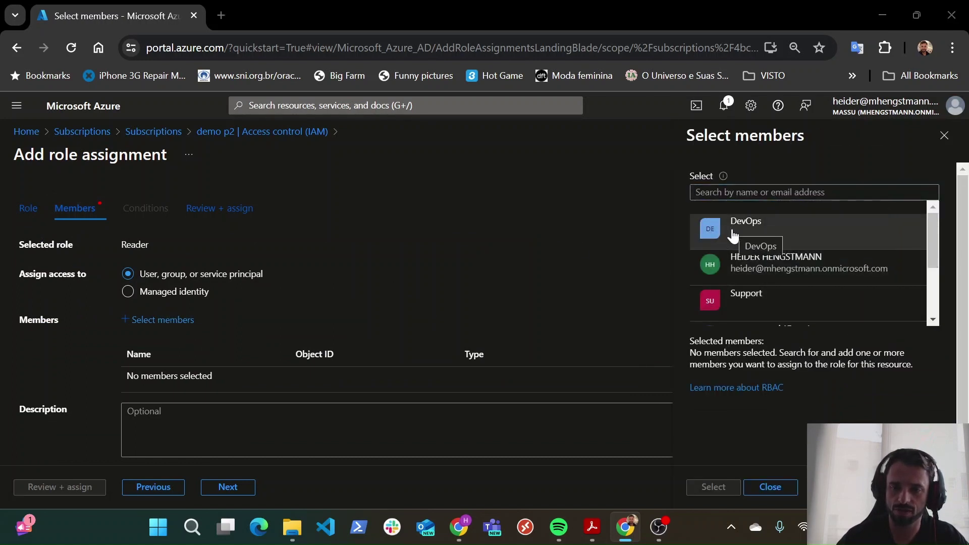
pyautogui.click(735, 300)
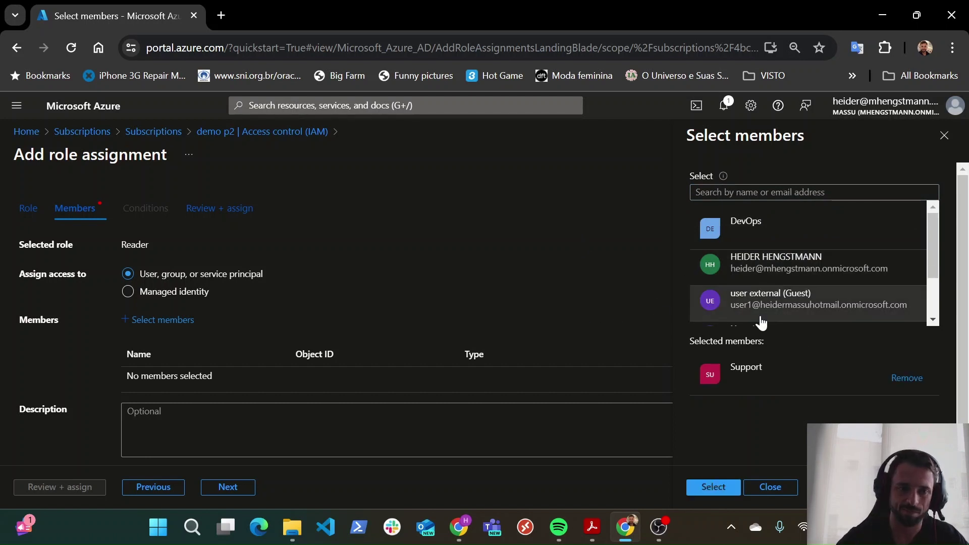
pyautogui.click(713, 488)
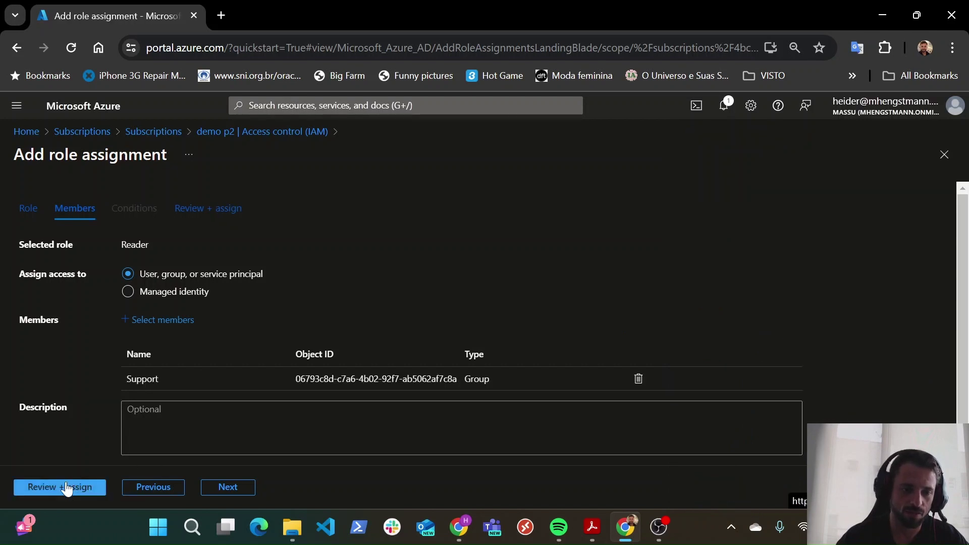
pyautogui.click(66, 488)
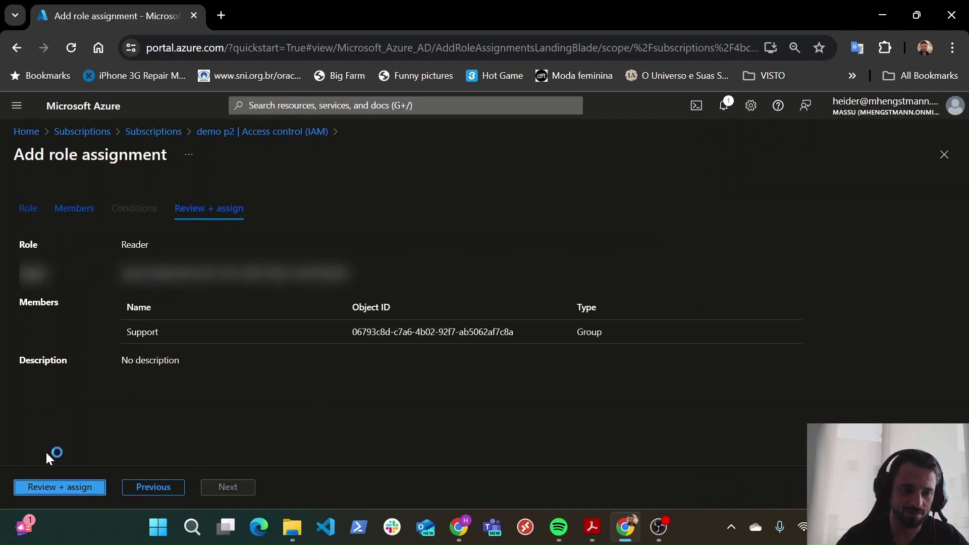
pyautogui.click(61, 493)
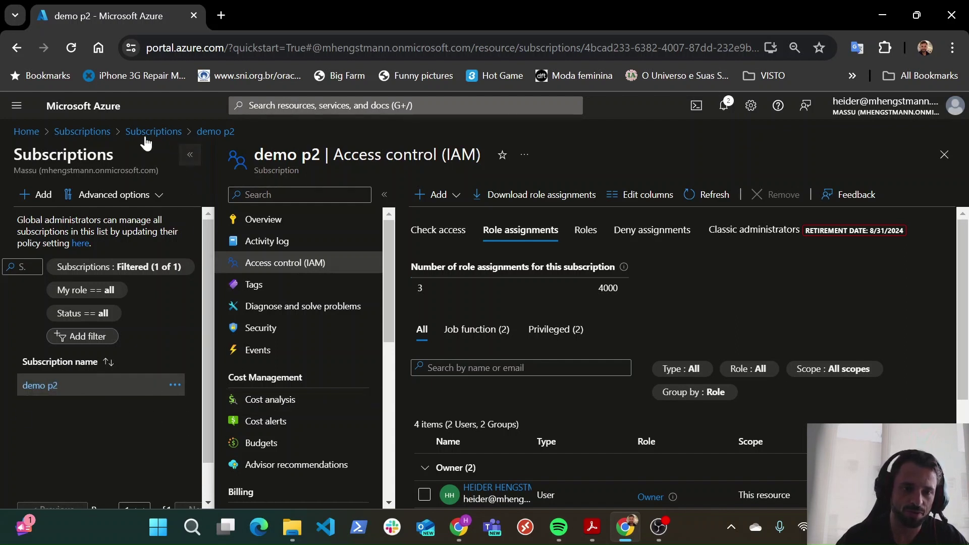
# In Entra ID, confirm the Support group's Azure role assignment shows Reader.
pyautogui.click(102, 136)
pyautogui.click(286, 201)
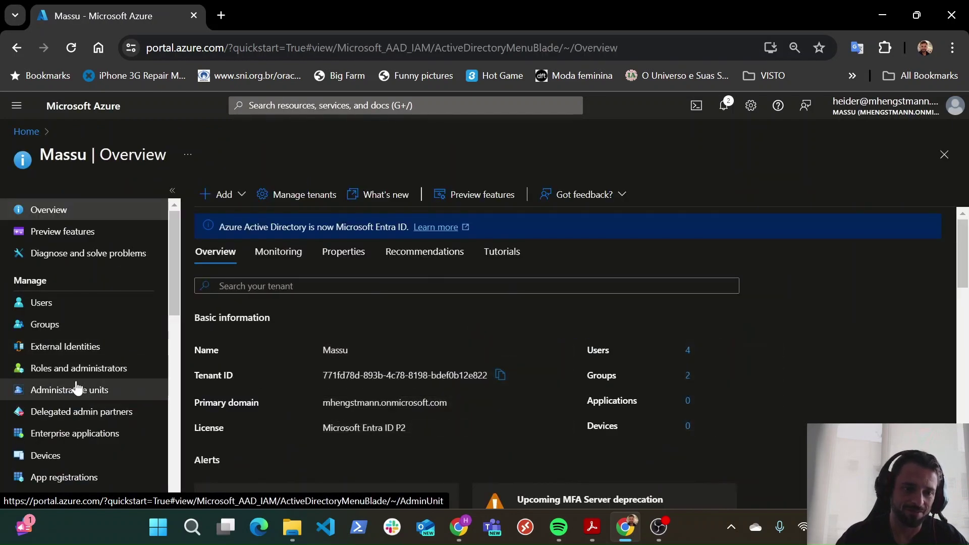
pyautogui.click(95, 326)
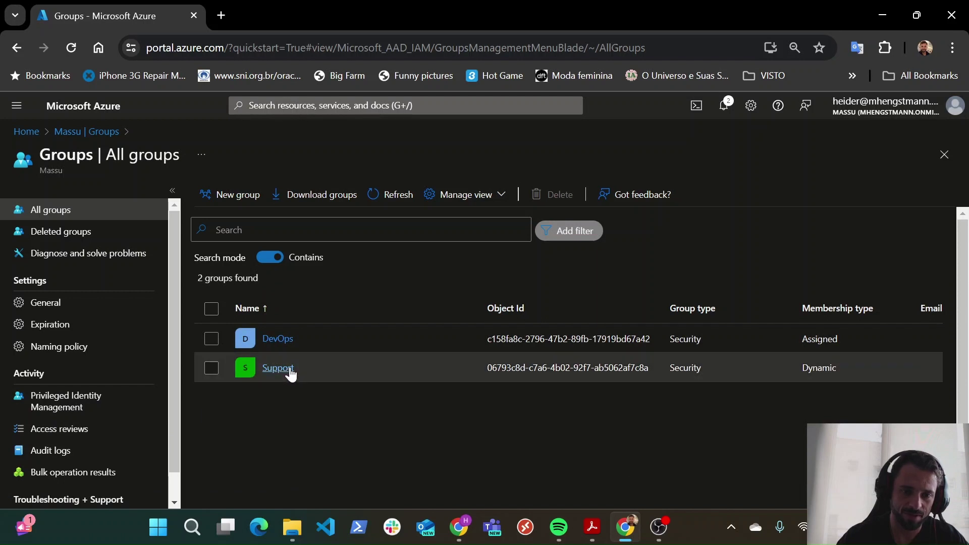
pyautogui.click(280, 368)
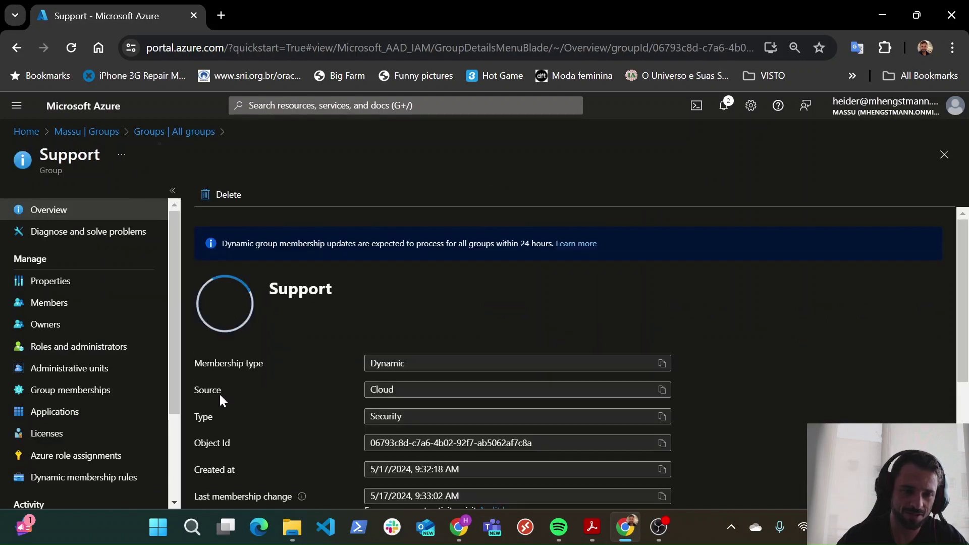
pyautogui.click(87, 459)
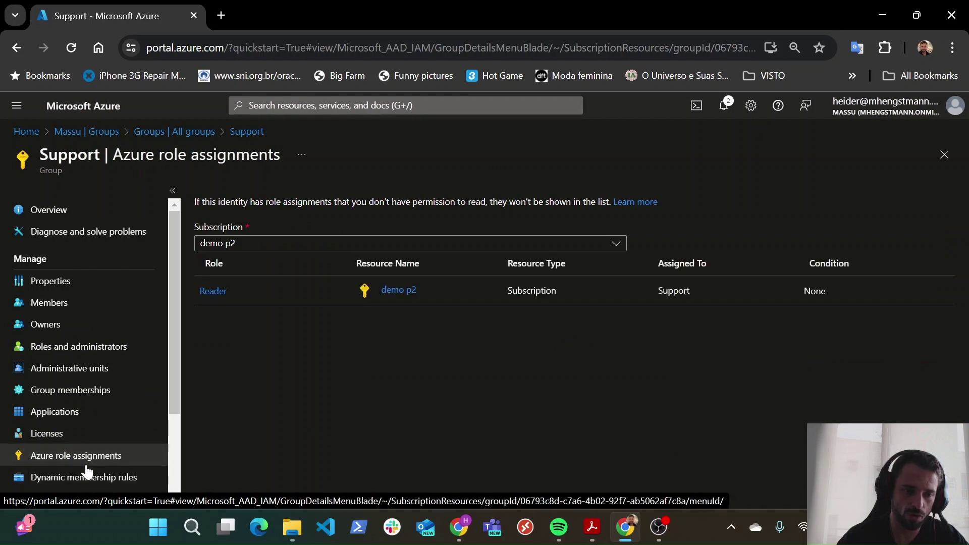
pyautogui.moveTo(230, 291); pyautogui.dragTo(192, 286)
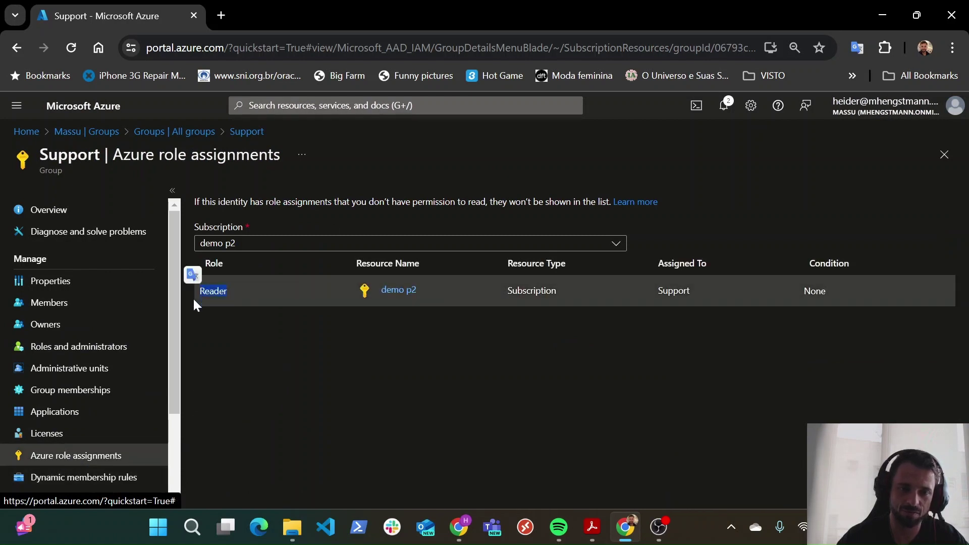
pyautogui.click(305, 376)
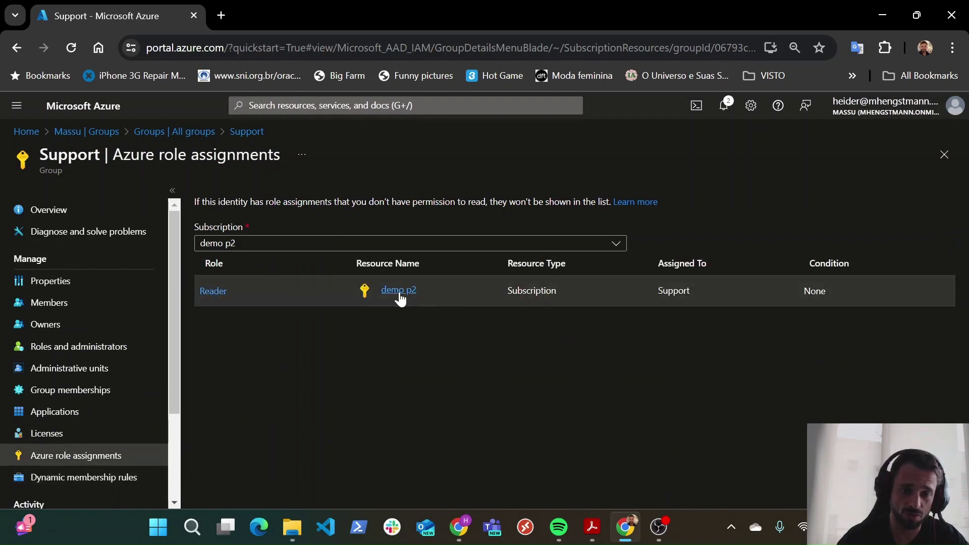
# Copy User 1 Support's user principal name from the group's members and open a Chrome Guest window.
pyautogui.click(65, 313)
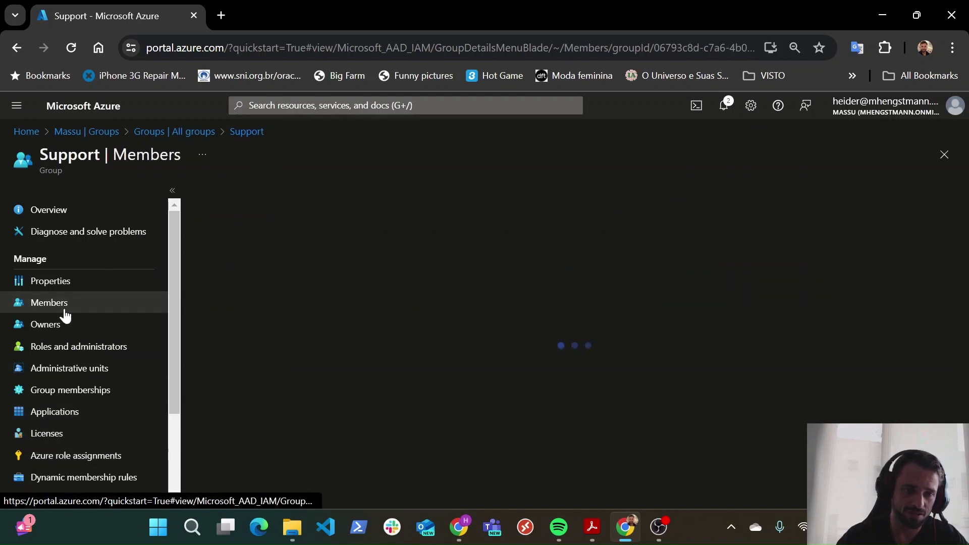
pyautogui.click(373, 198)
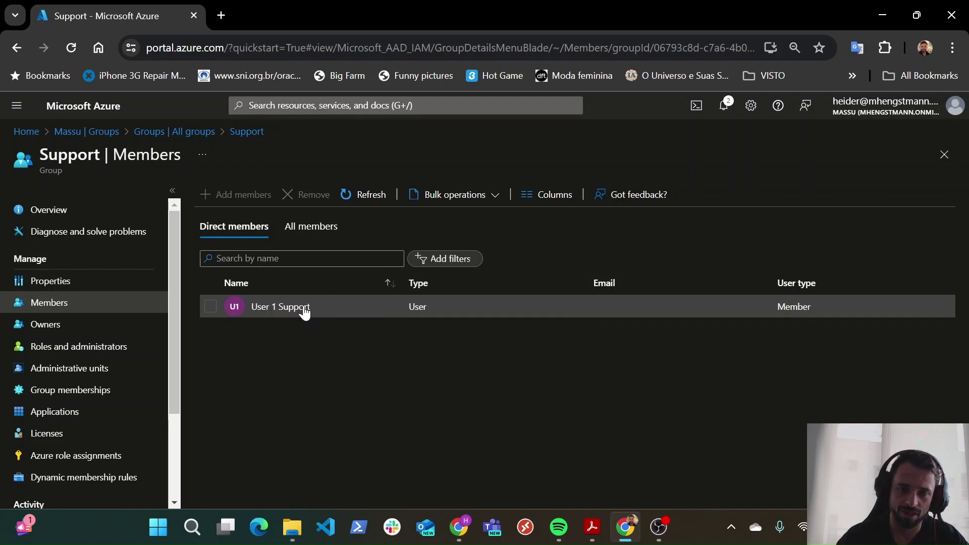
pyautogui.click(303, 306)
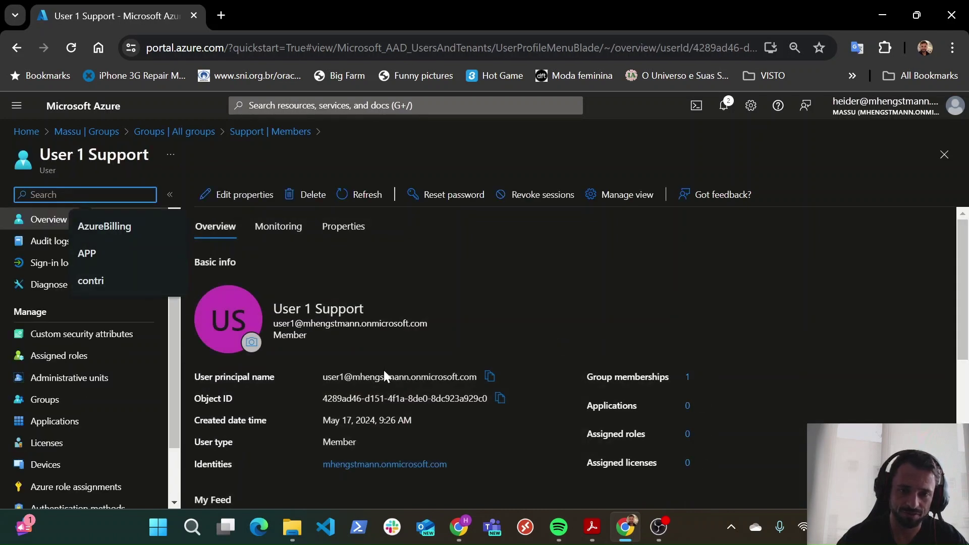
pyautogui.click(487, 382)
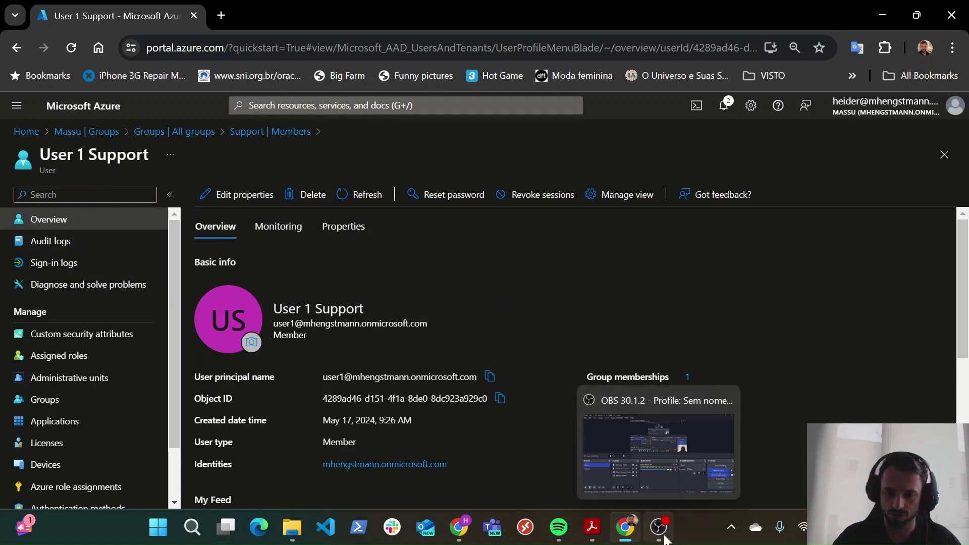
pyautogui.click(925, 45)
pyautogui.click(814, 380)
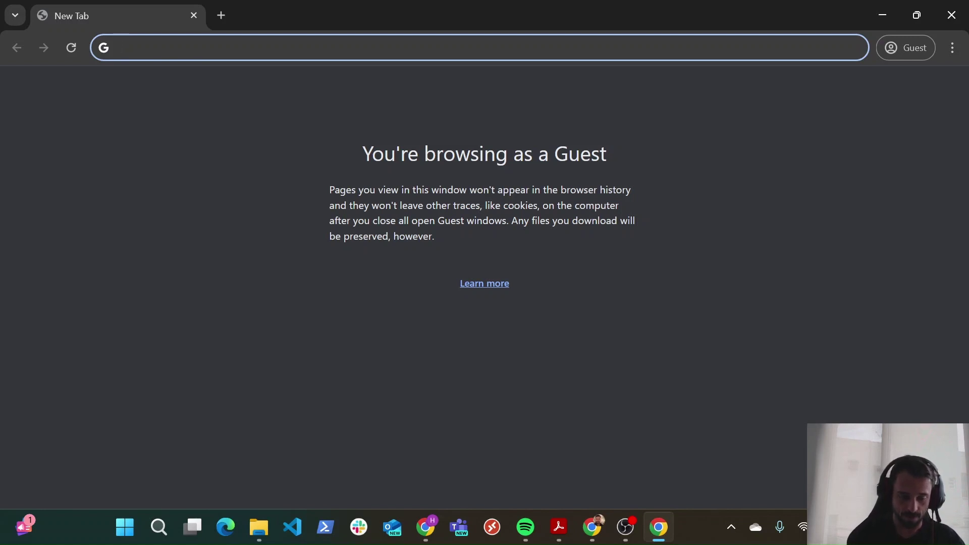
# Load portal.azure.com in the Guest window.
pyautogui.write('po')
pyautogui.press('BackSpace')
pyautogui.write('i')
pyautogui.press('BackSpace')
pyautogui.press('BackSpace')
pyautogui.write('portal')
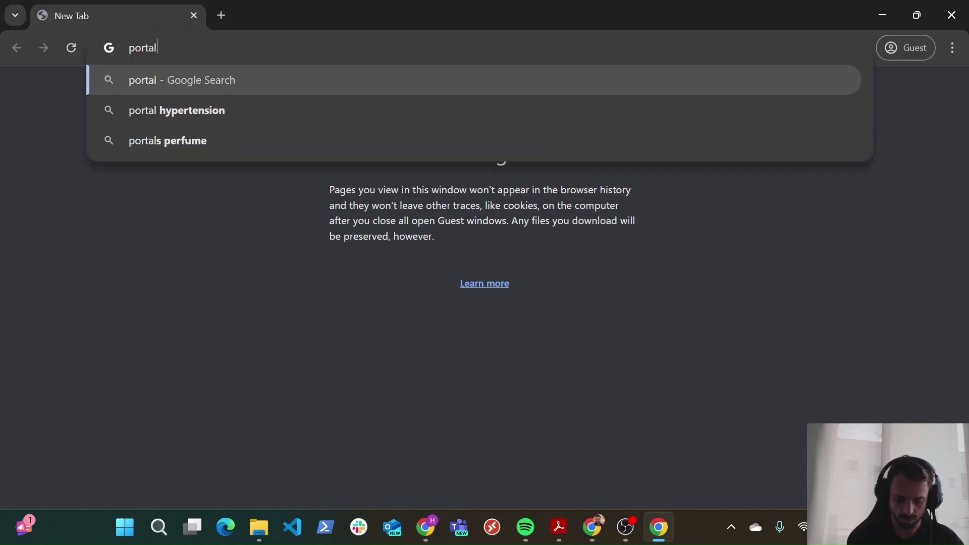
pyautogui.write('.azure.com')
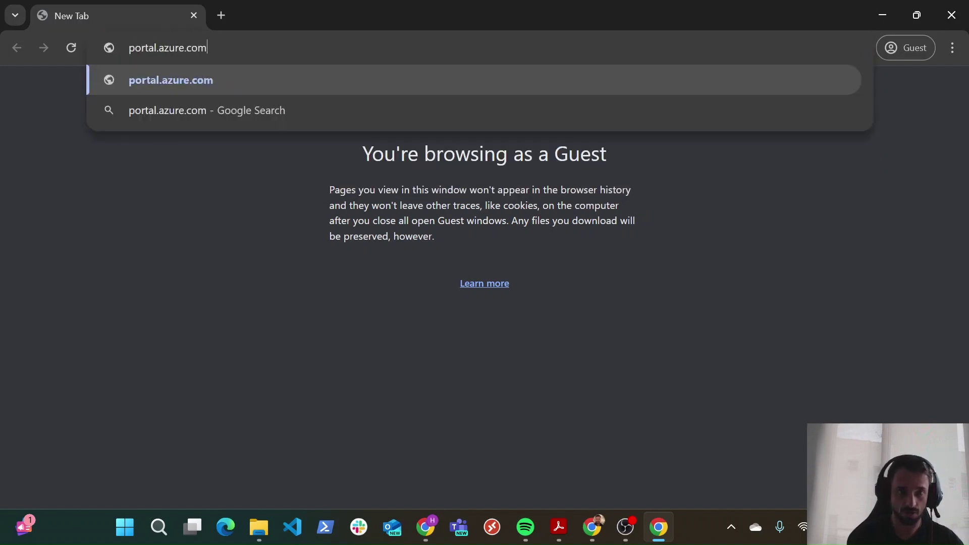
pyautogui.press('Return')
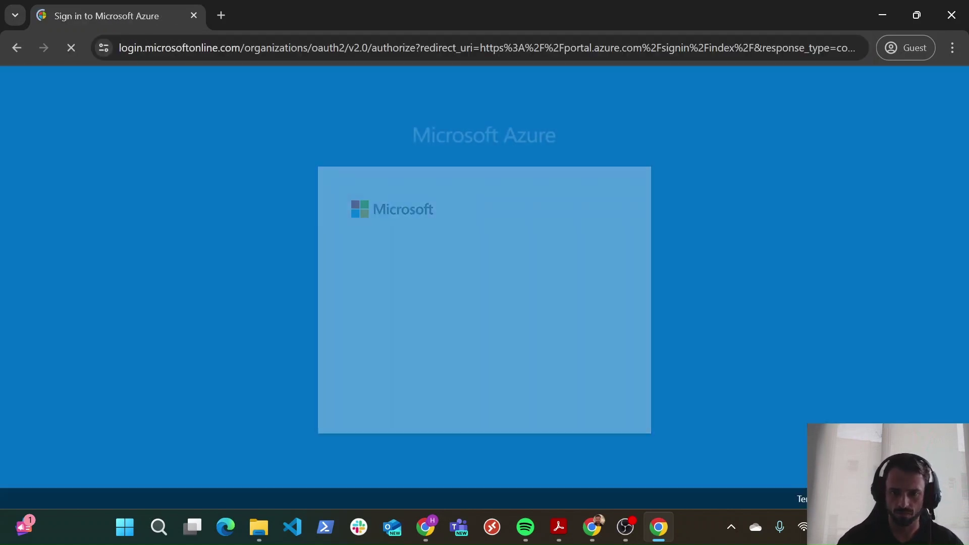
# Sign in as User 1 Support with the copied name, set a new password, and stay signed in.
pyautogui.hotkey('ctrl', 'v')
pyautogui.click(573, 344)
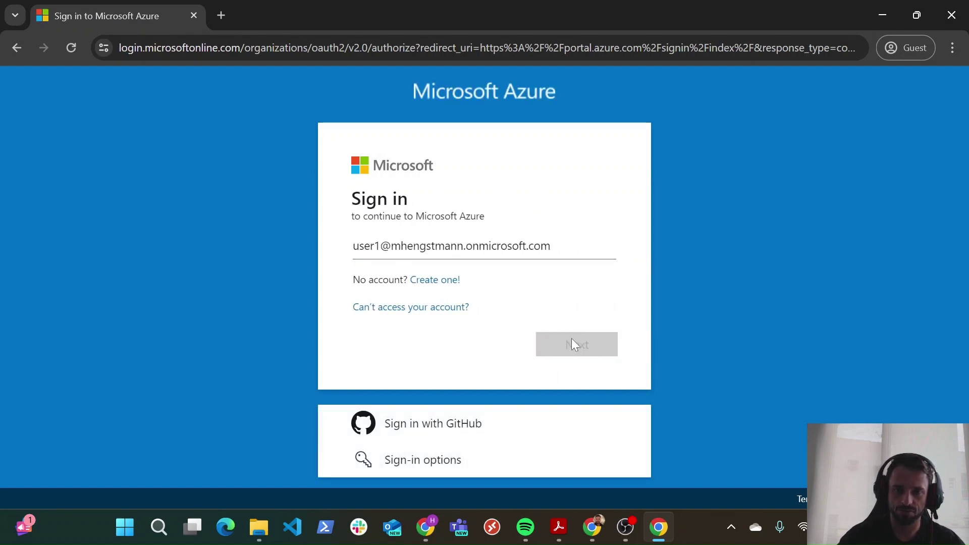
pyautogui.write('•')
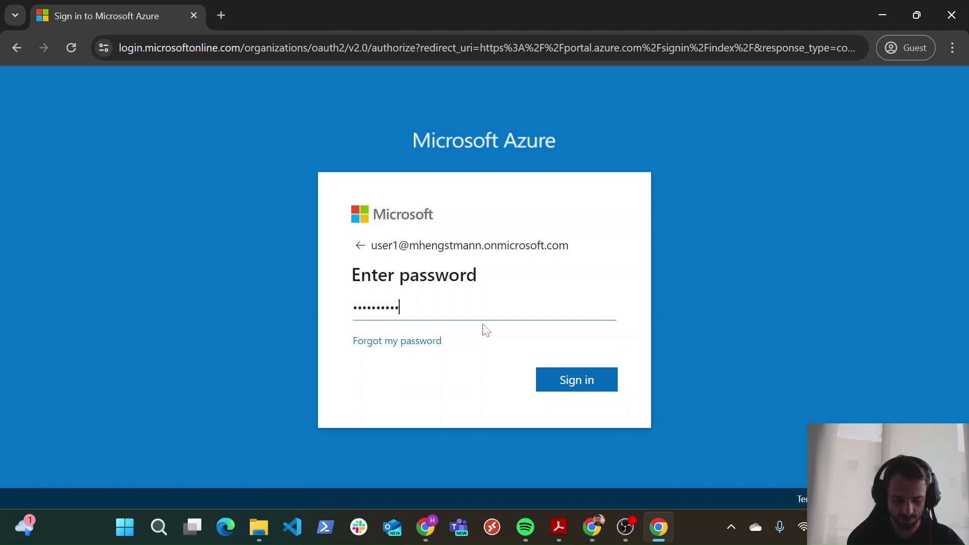
pyautogui.press('Return')
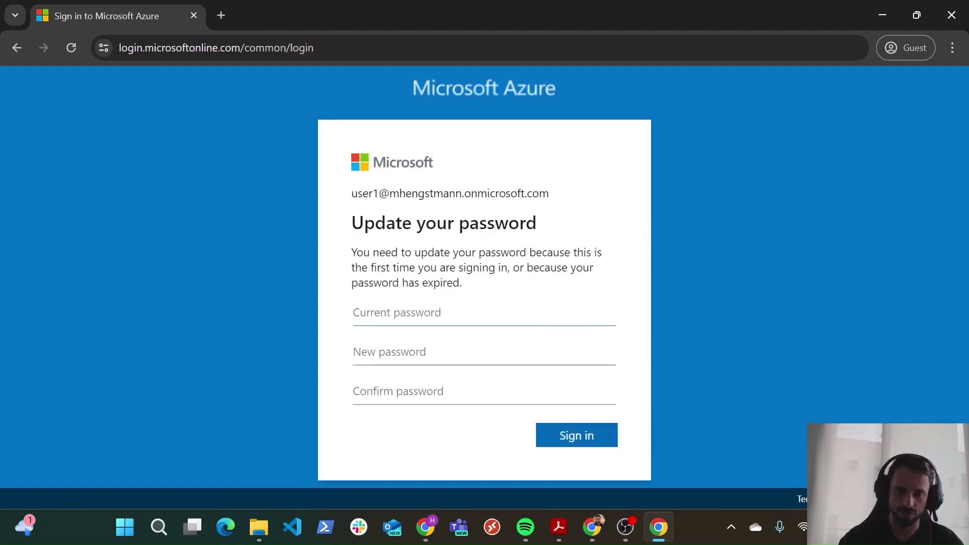
pyautogui.write('•••')
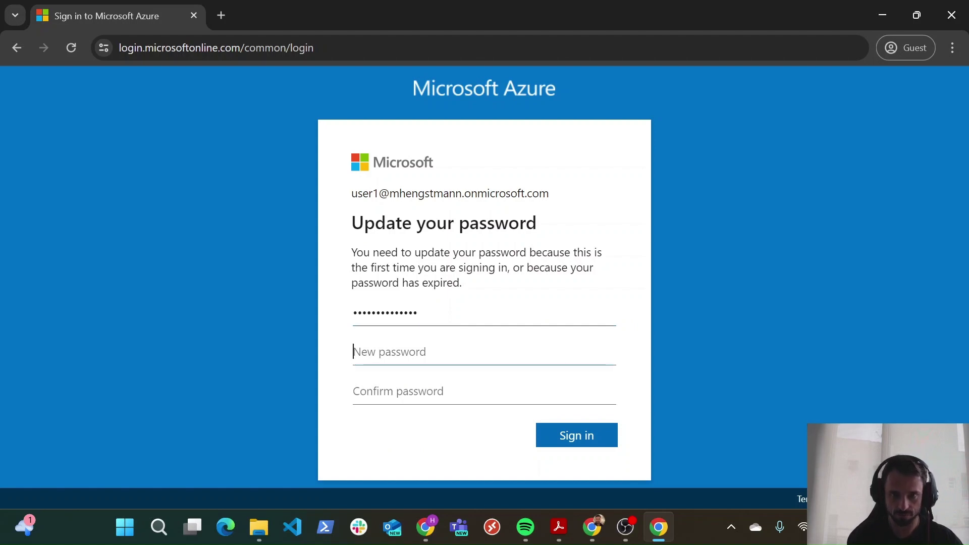
pyautogui.write('•••')
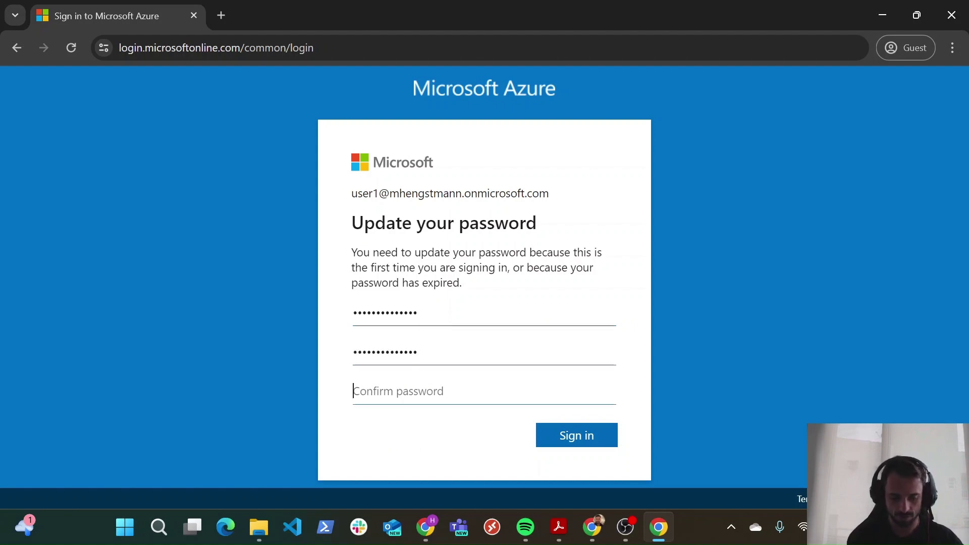
pyautogui.write('•')
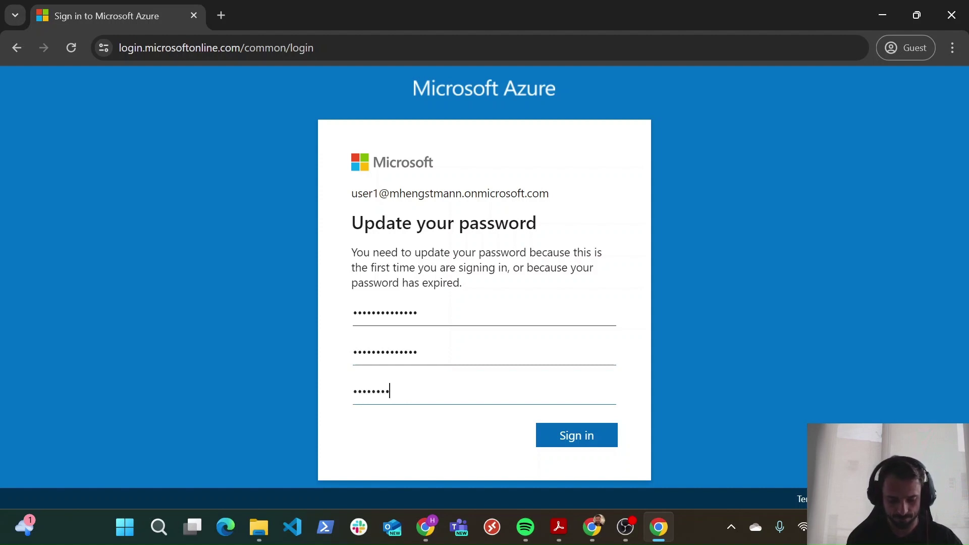
pyautogui.press('Return')
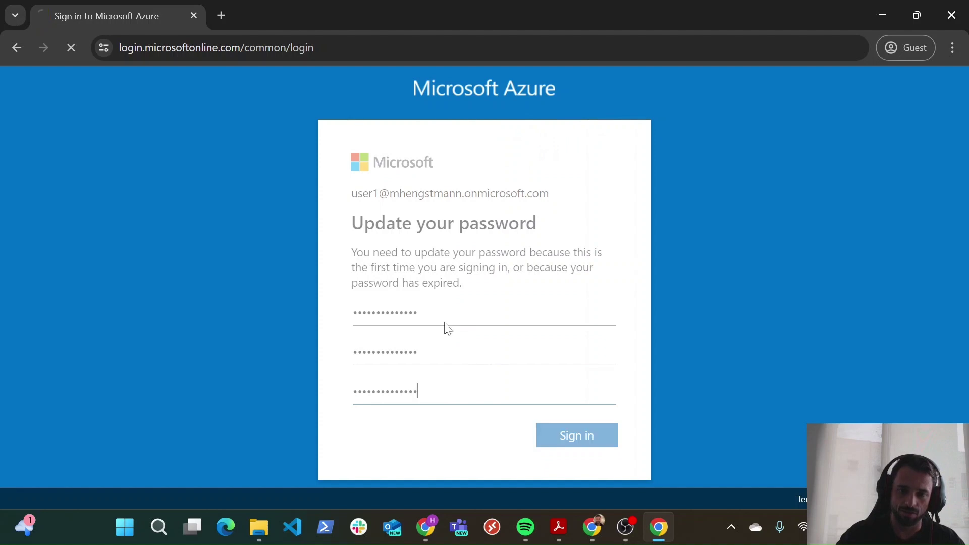
pyautogui.click(557, 392)
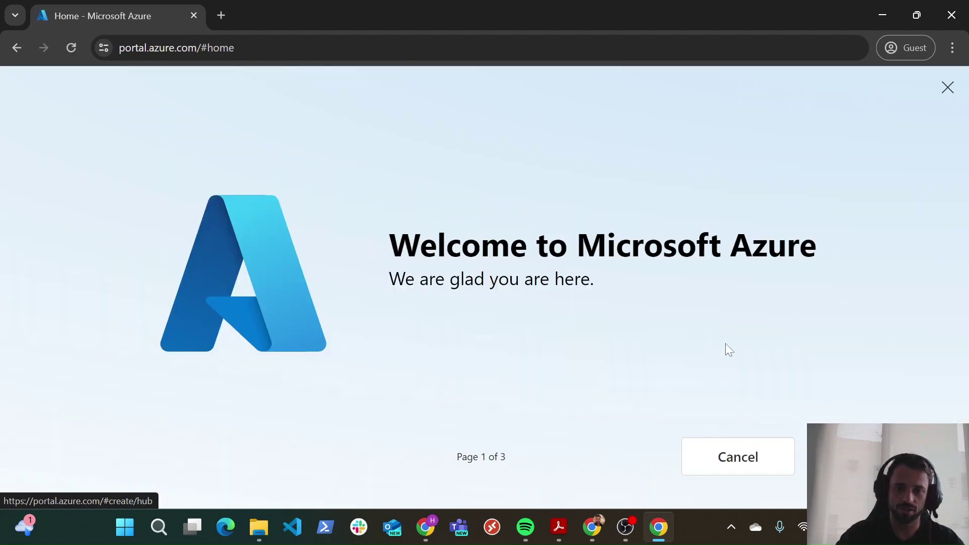
# Dismiss the welcome tour, search 'sub', and open demo p2 to see its Reader role.
pyautogui.click(732, 463)
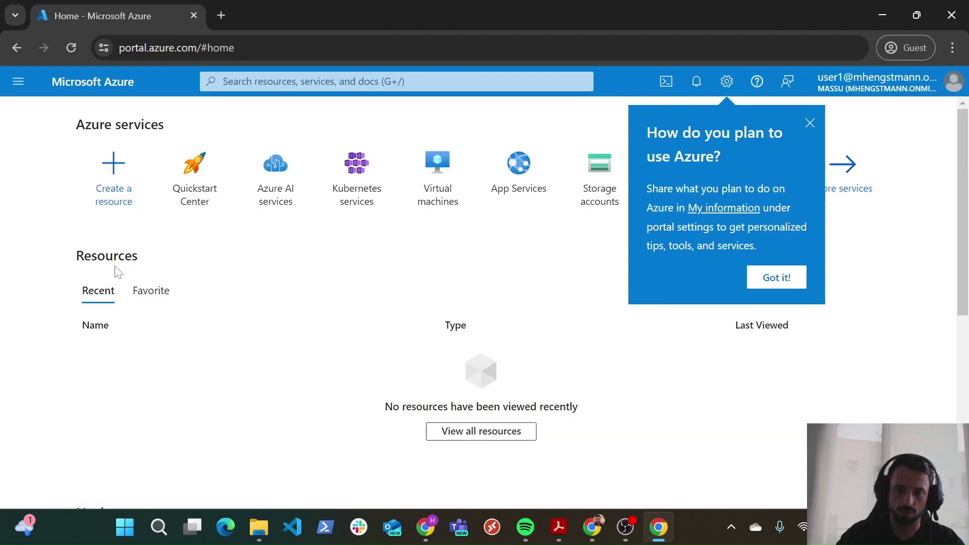
pyautogui.click(811, 124)
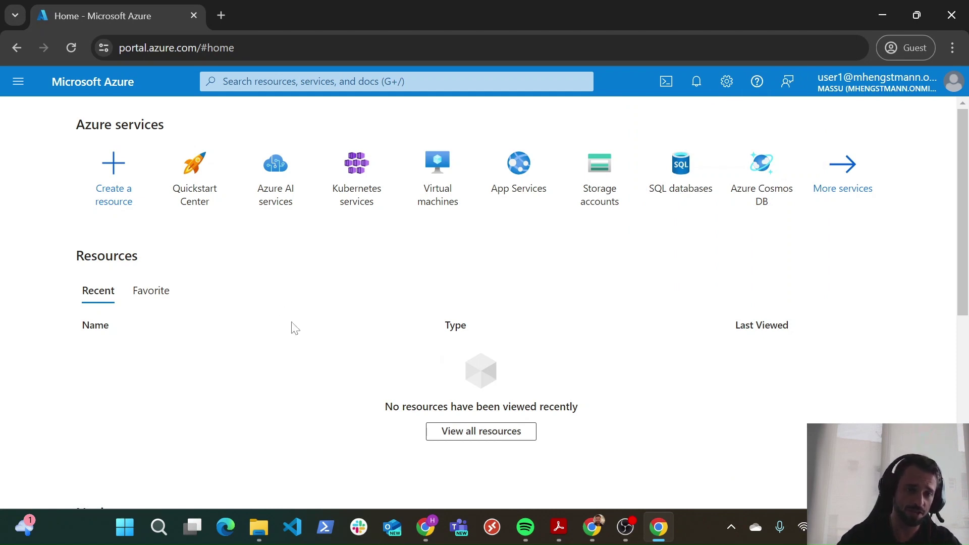
pyautogui.click(225, 80)
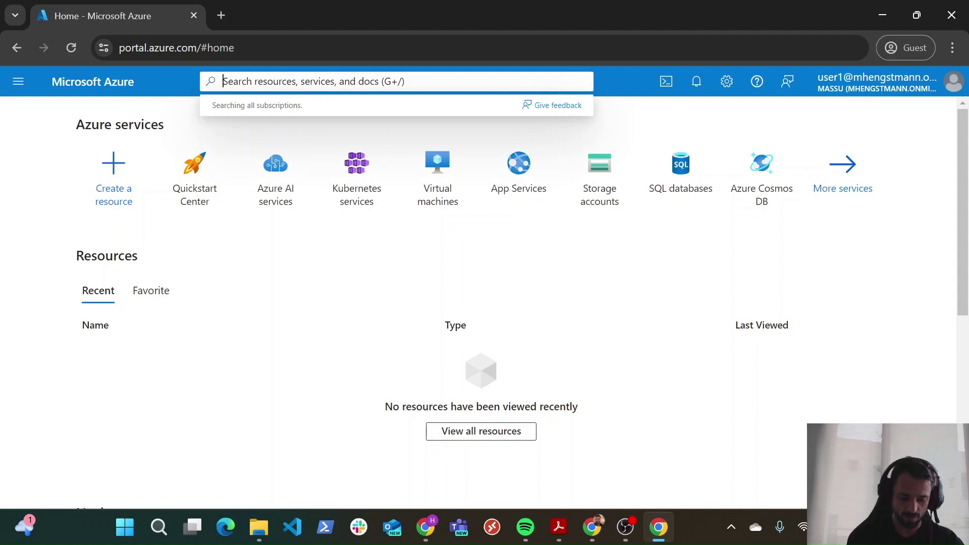
pyautogui.write('sub')
pyautogui.click(292, 180)
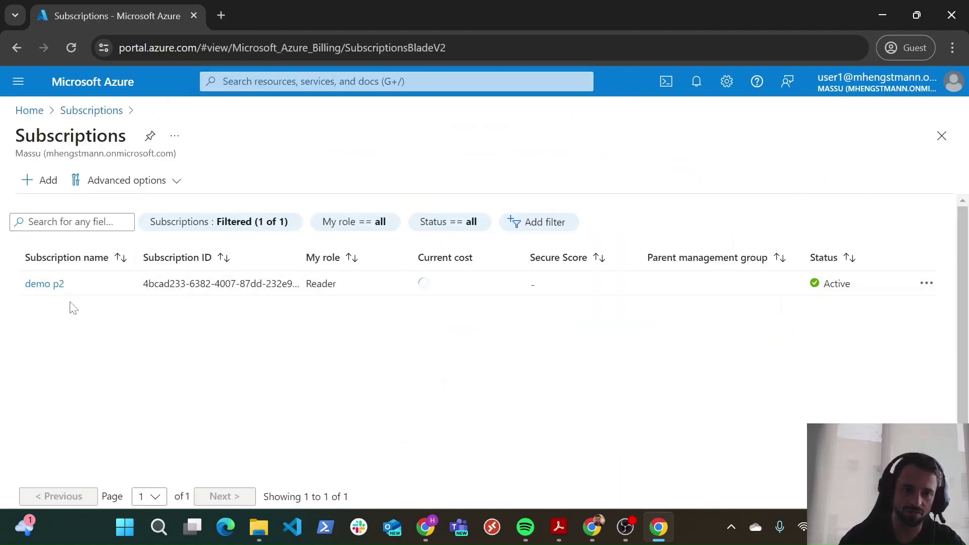
pyautogui.click(43, 286)
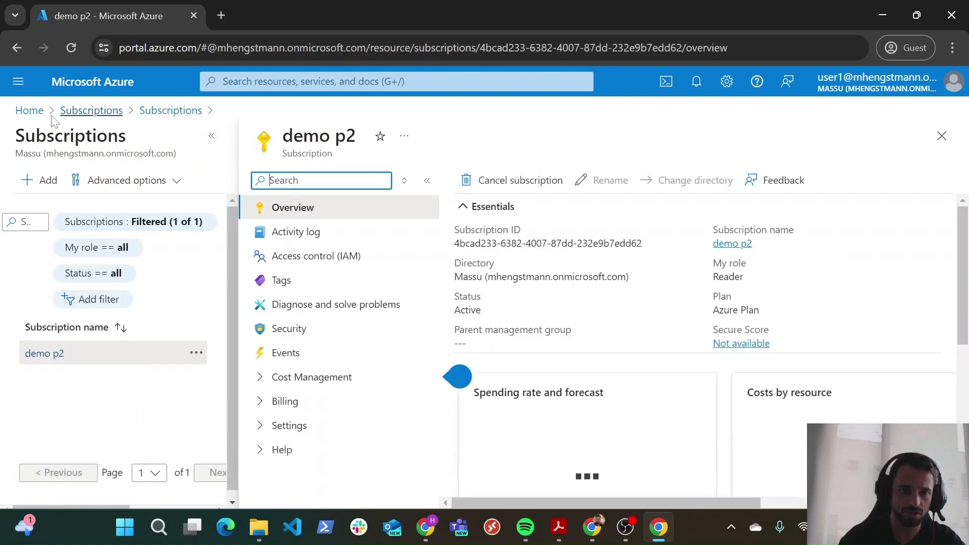
# Check that the Virtual machines list is empty, then return Home and focus the search.
pyautogui.click(29, 110)
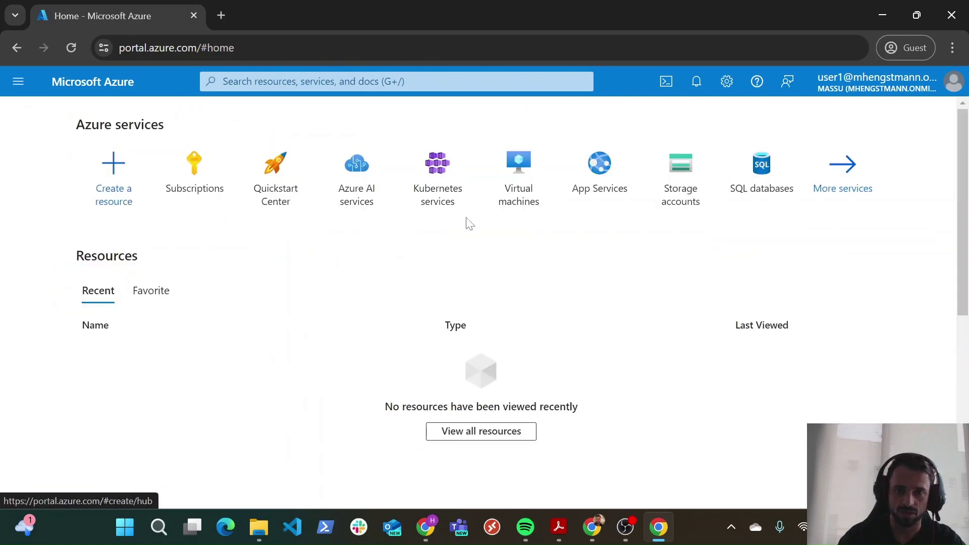
pyautogui.click(525, 166)
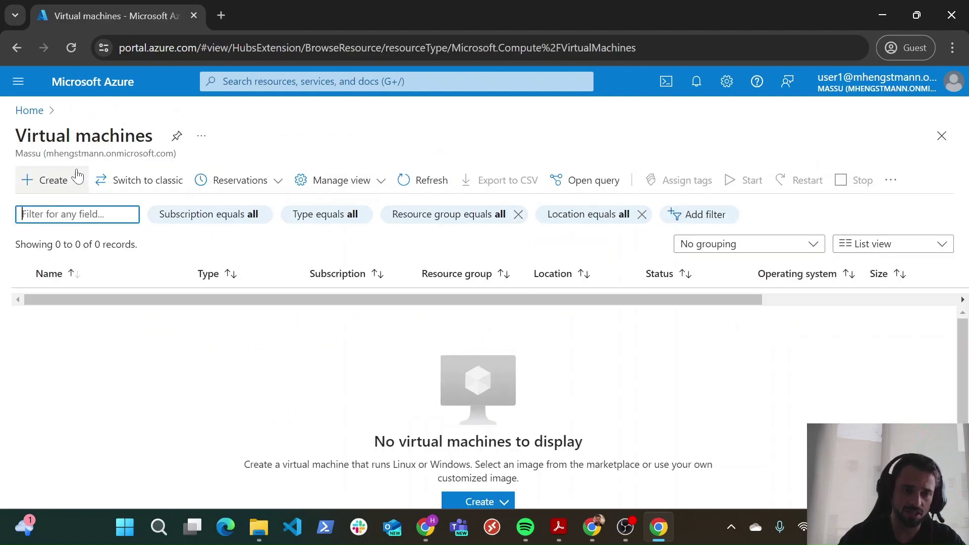
pyautogui.click(33, 117)
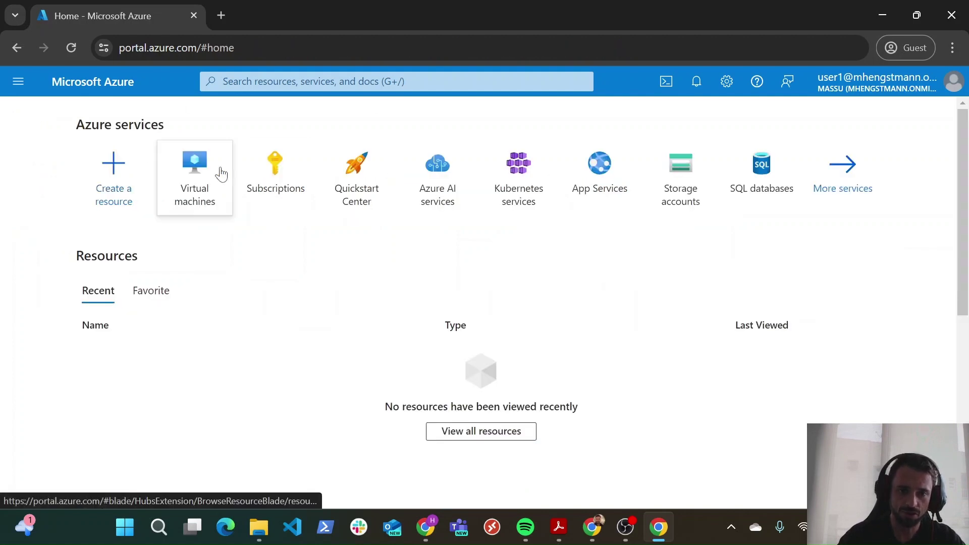
pyautogui.press('g')
pyautogui.press('/')
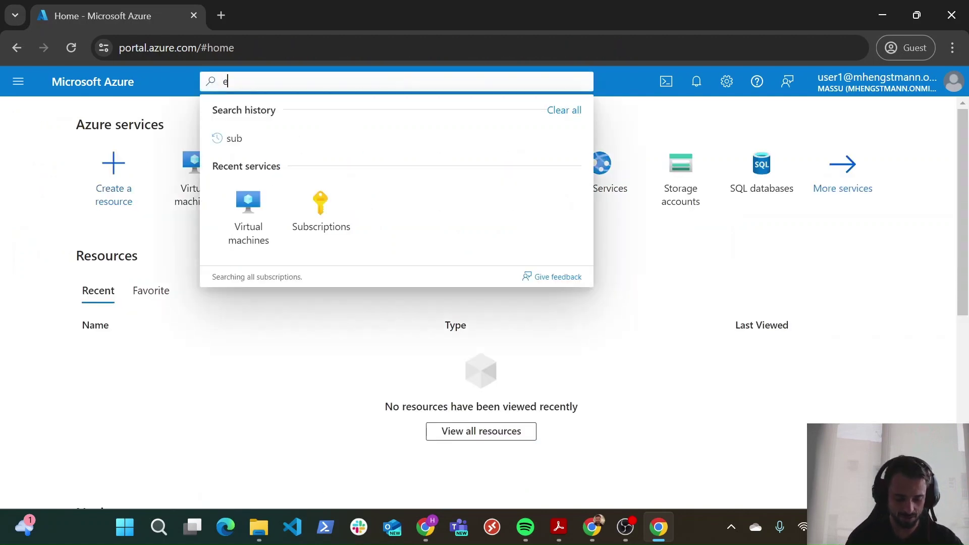
# Search 'entra', open Massu's Create new user form, then leave it blank and return Home.
pyautogui.write('entra')
pyautogui.click(307, 183)
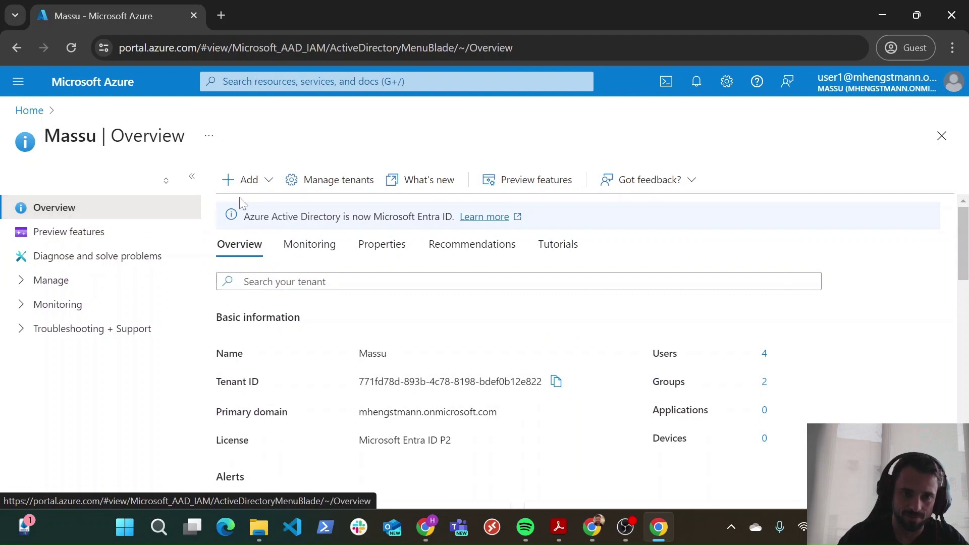
pyautogui.click(251, 185)
pyautogui.moveTo(260, 207)
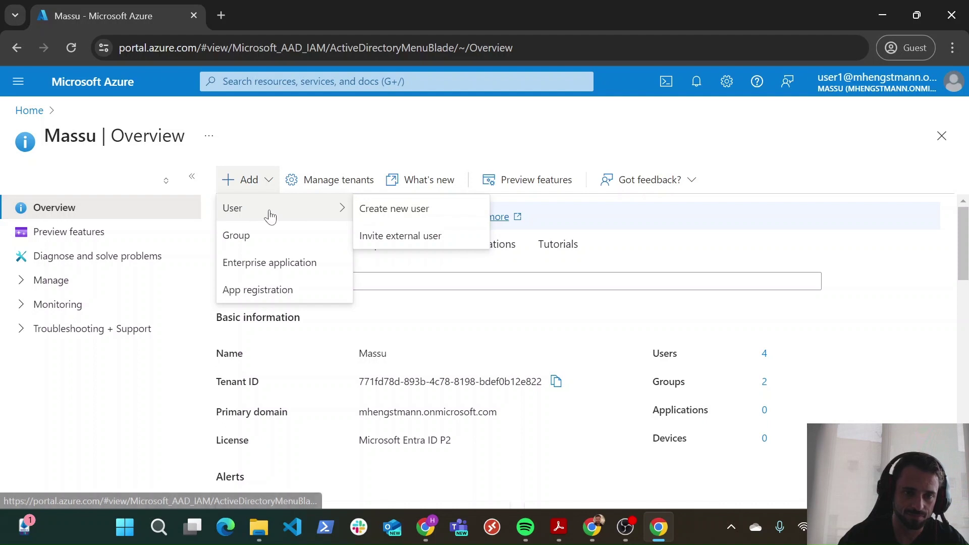
pyautogui.click(401, 217)
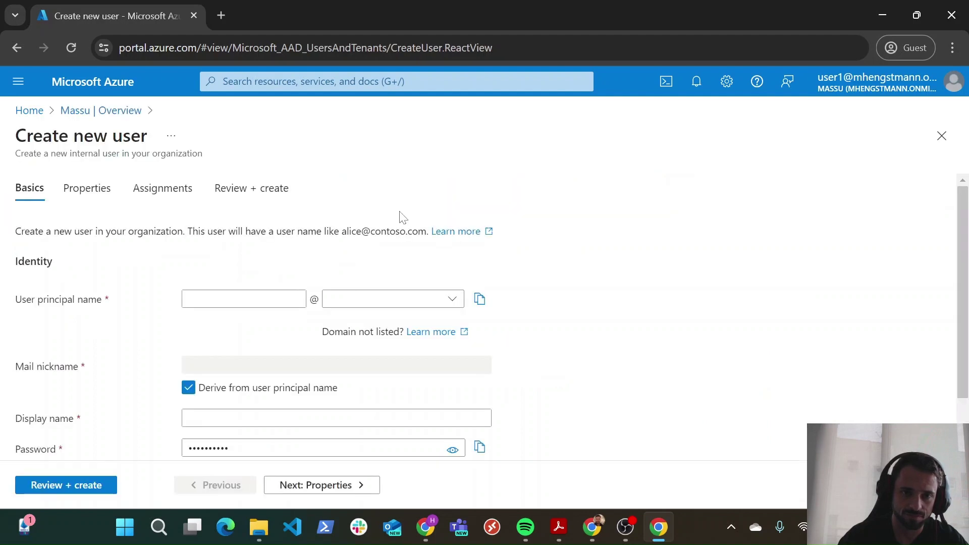
pyautogui.click(275, 298)
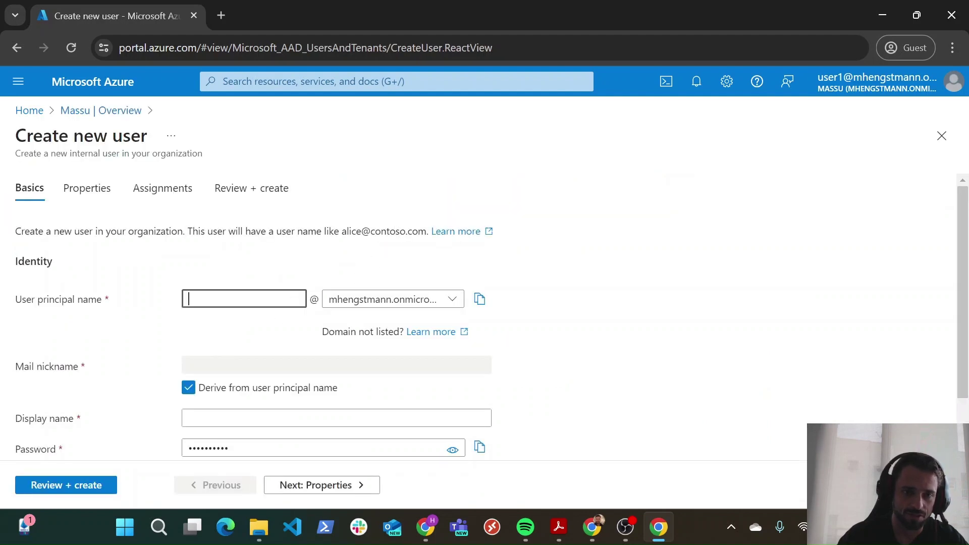
pyautogui.scroll(-2, 275, 299)
pyautogui.scroll(2, 258, 306)
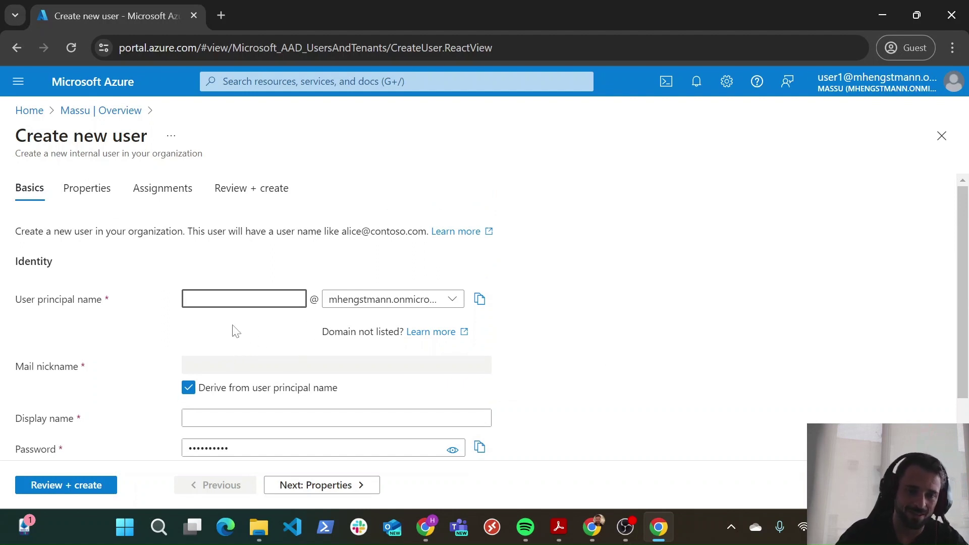
pyautogui.click(30, 110)
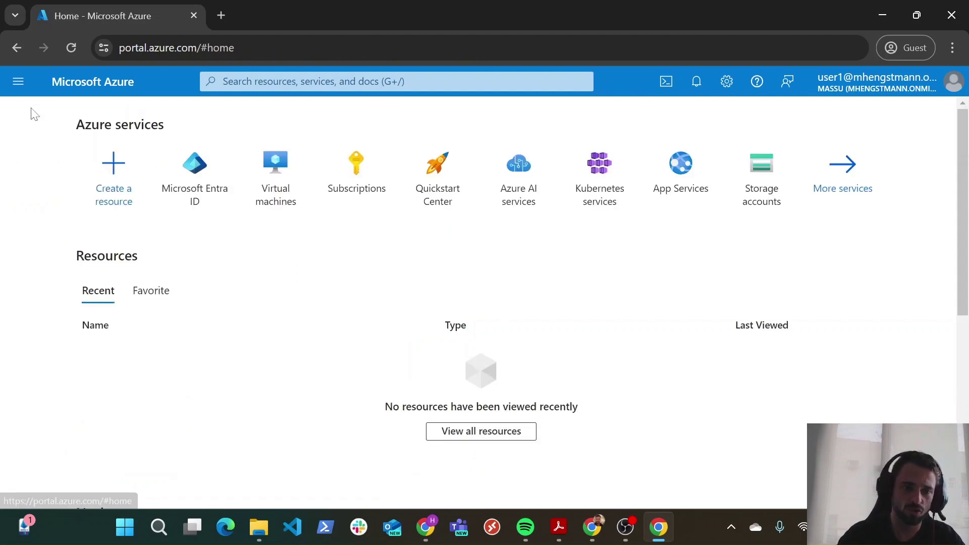
# Start creating an Azure virtual machine on demo p2 and check the resource group choices.
pyautogui.click(363, 195)
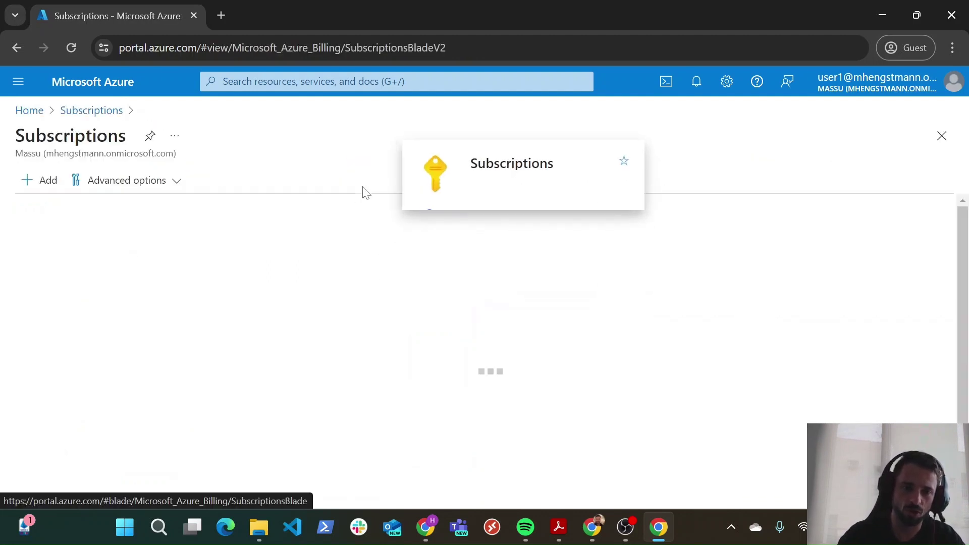
pyautogui.click(30, 111)
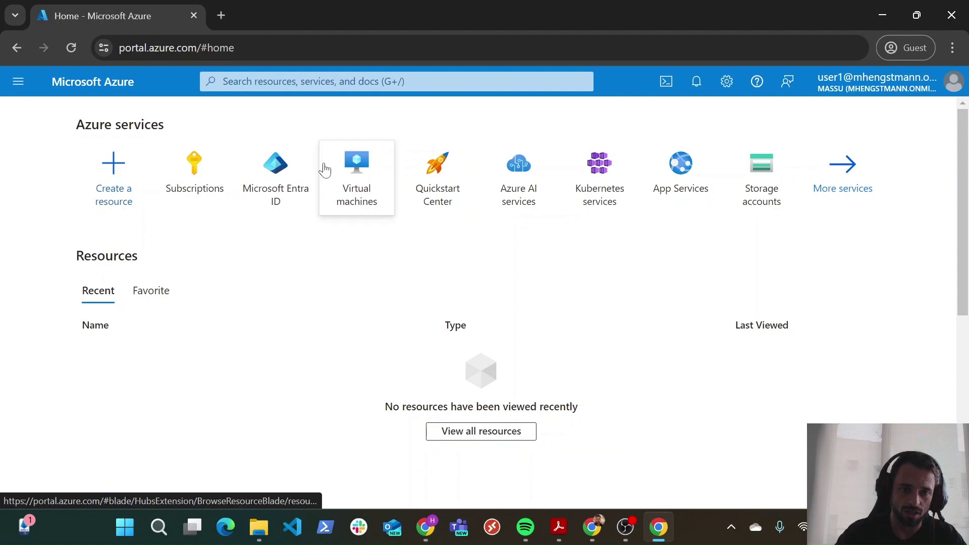
pyautogui.click(321, 169)
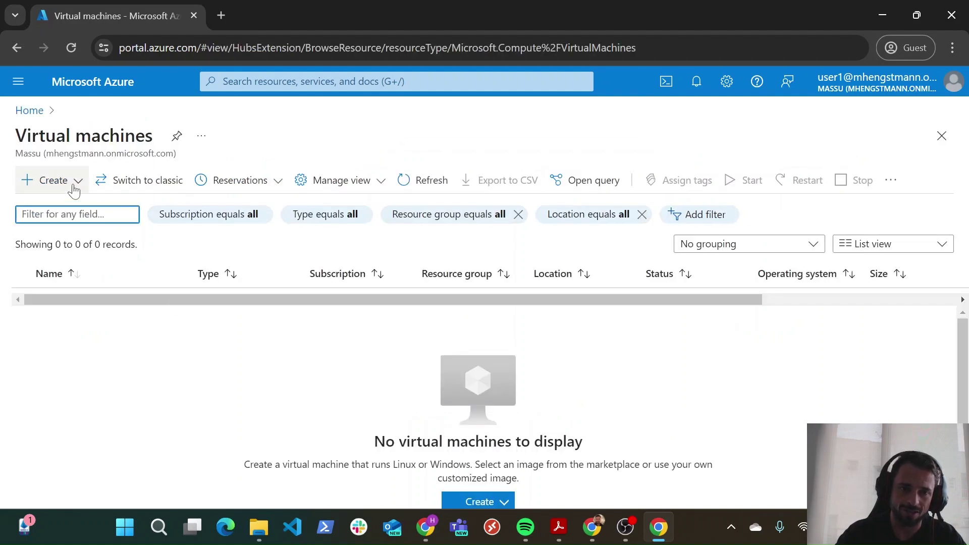
pyautogui.click(74, 187)
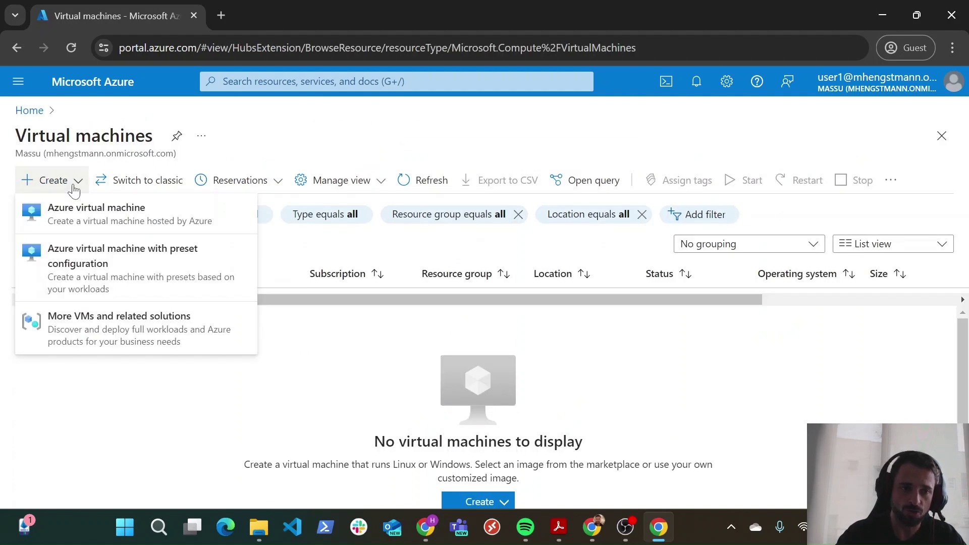
pyautogui.click(97, 212)
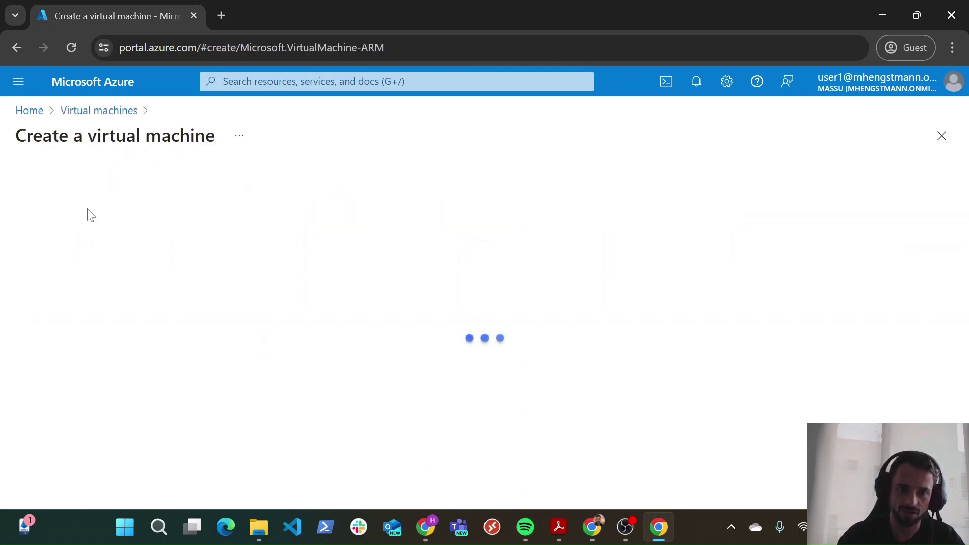
pyautogui.scroll(-1, 397, 319)
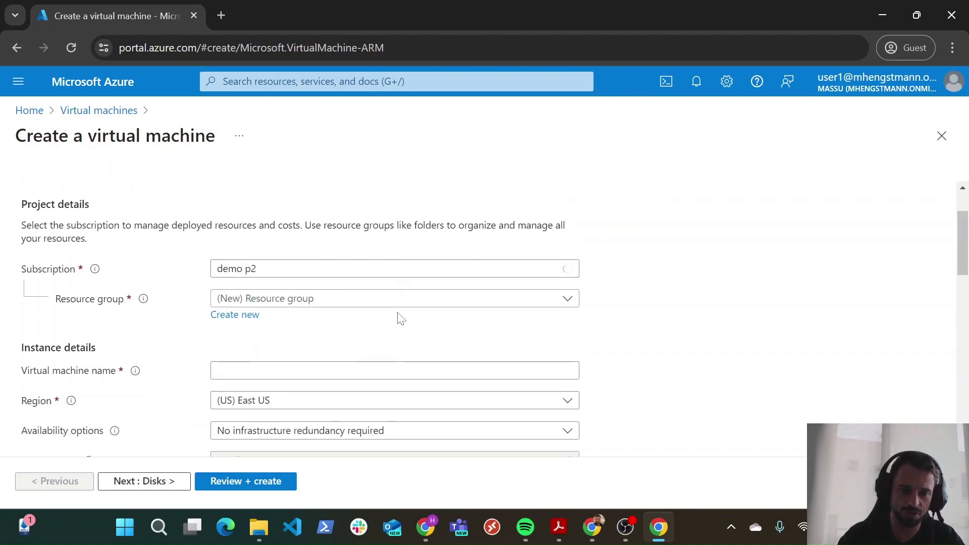
pyautogui.click(336, 303)
pyautogui.click(788, 324)
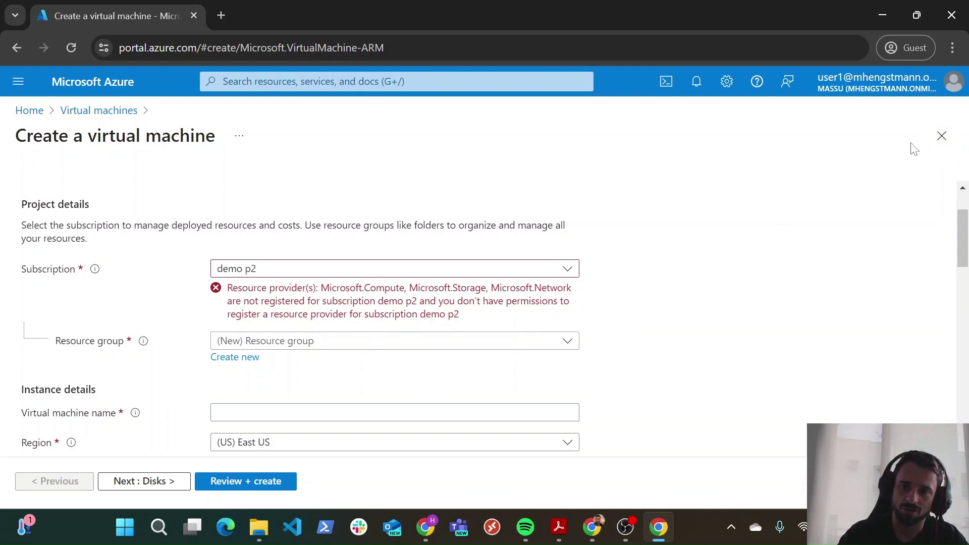
# In the admin window, view User 1's role assignments (Reader via Support), then open Massu Overview.
pyautogui.hotkey('alt', 'Tab')
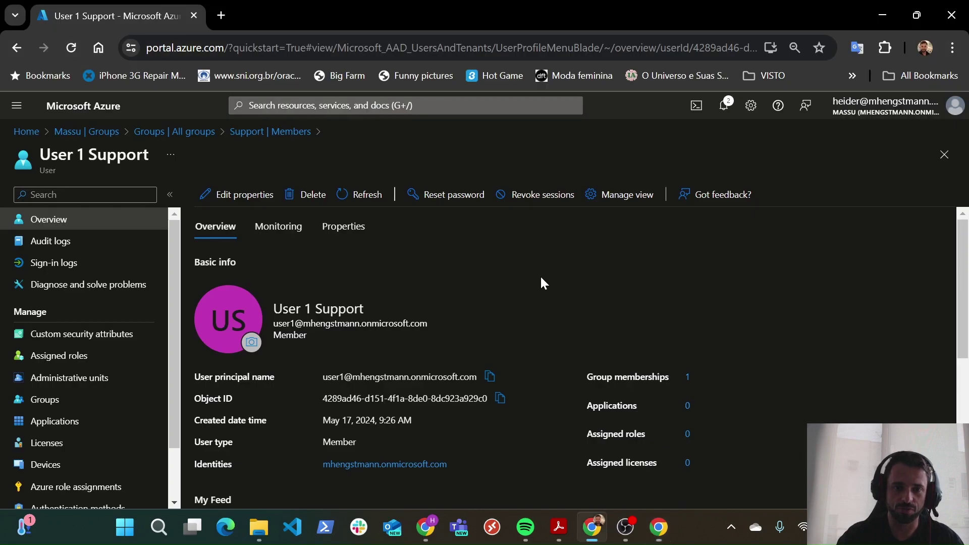
pyautogui.scroll(-3, 113, 393)
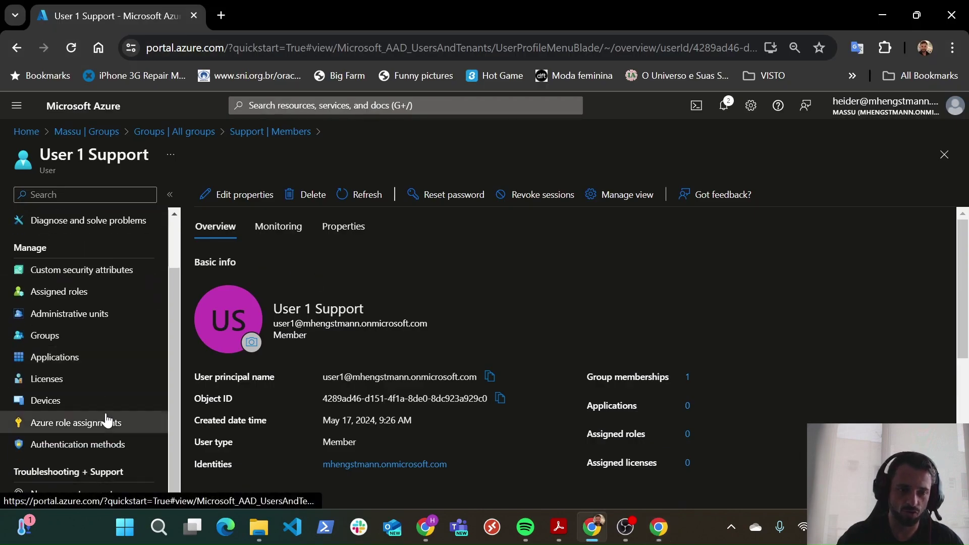
pyautogui.click(107, 421)
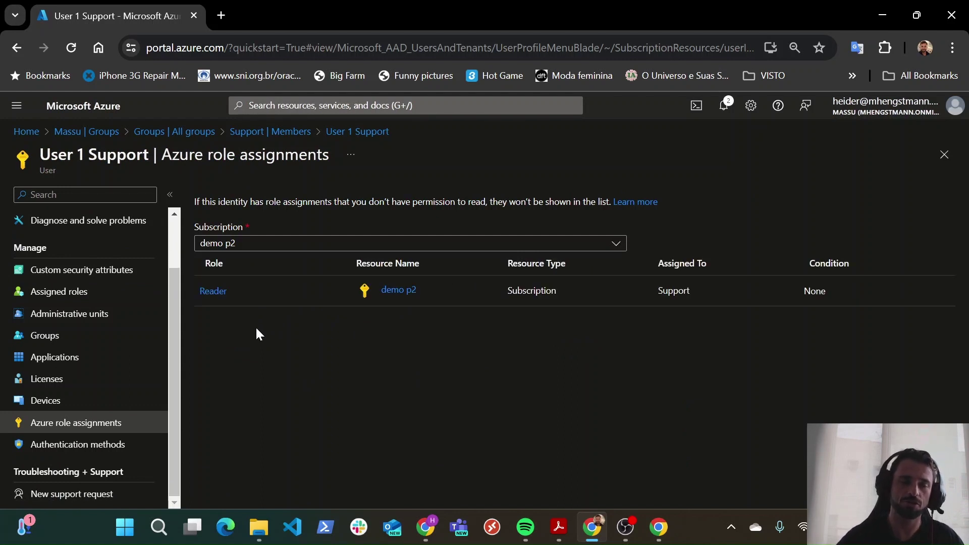
pyautogui.click(99, 131)
pyautogui.scroll(-2, 81, 353)
pyautogui.scroll(-5, 78, 386)
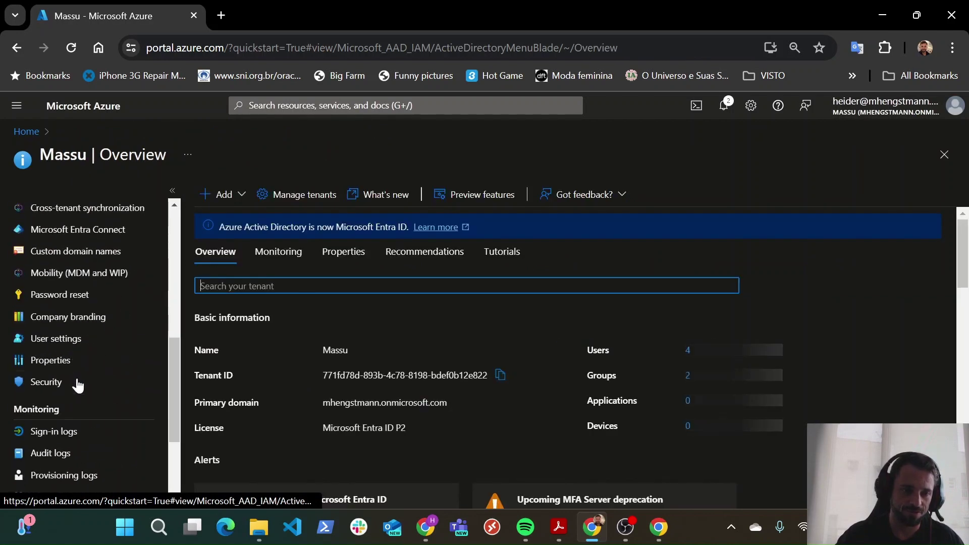
# Set Restrict access to Microsoft Entra admin center to Yes in User settings, save, and return to User 1's window.
pyautogui.click(72, 347)
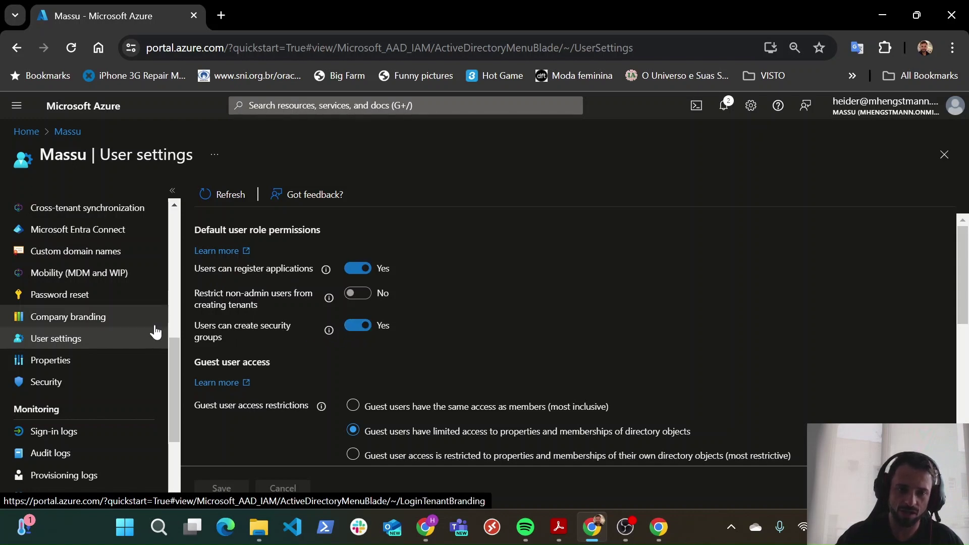
pyautogui.scroll(-5, 459, 335)
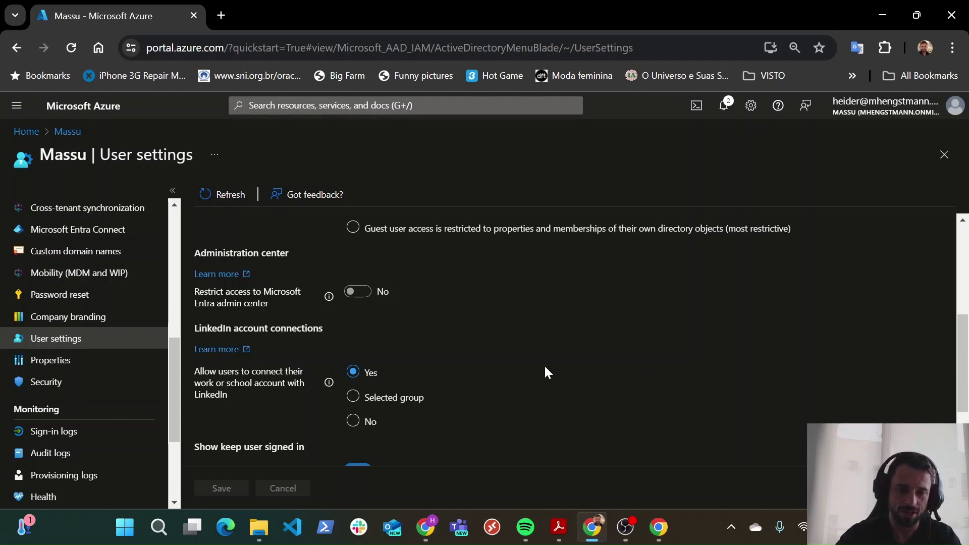
pyautogui.click(362, 295)
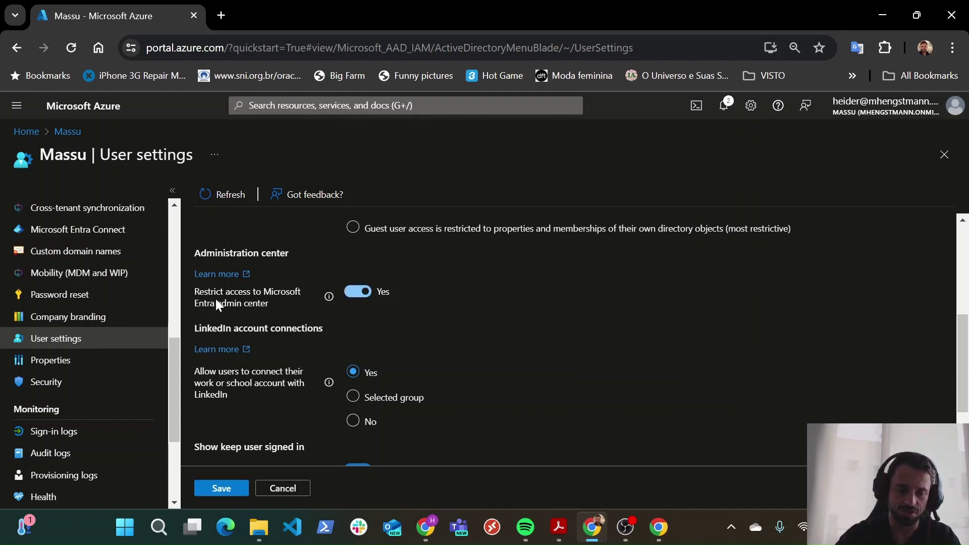
pyautogui.click(238, 494)
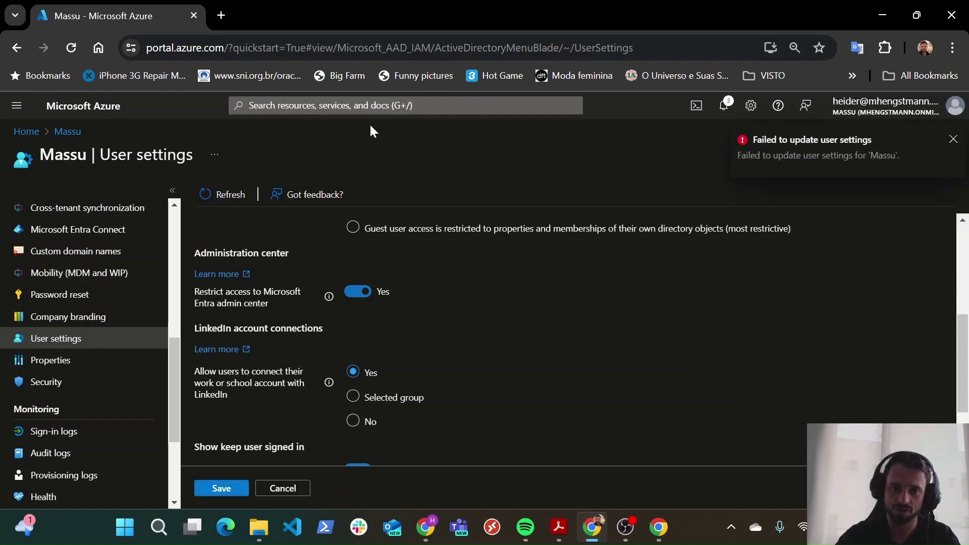
pyautogui.click(659, 527)
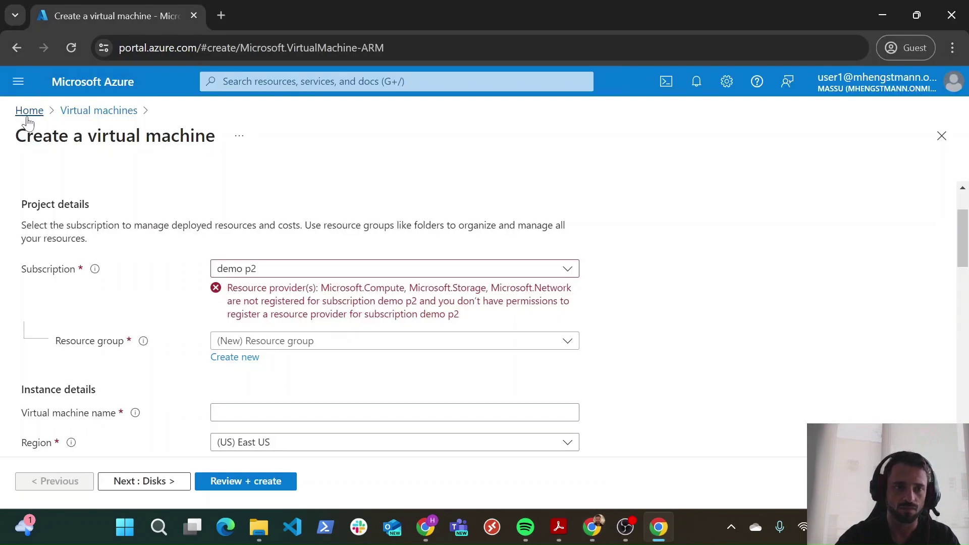
# Send User 1's window to Home, then re-save the Entra admin center restriction and reload the page.
pyautogui.click(28, 112)
pyautogui.hotkey('alt', 'Tab')
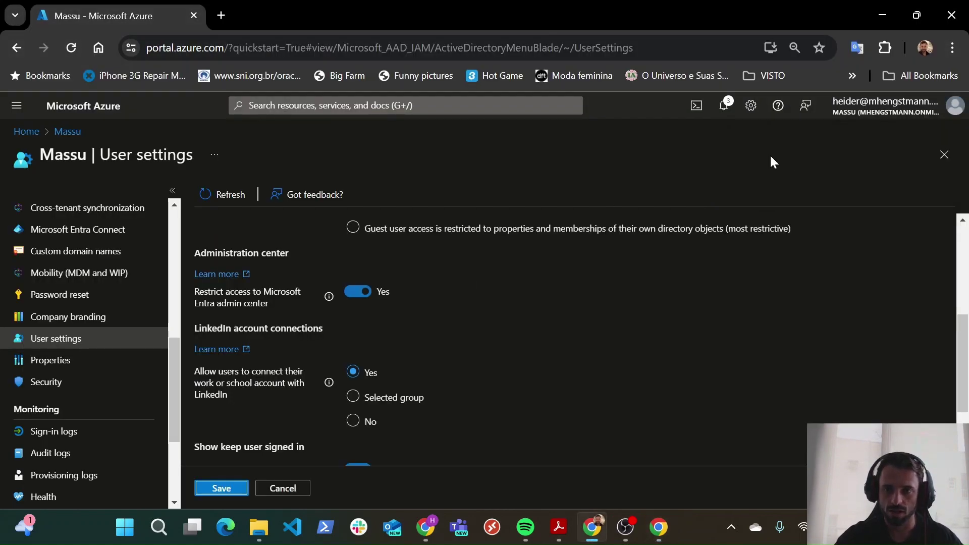
pyautogui.click(227, 488)
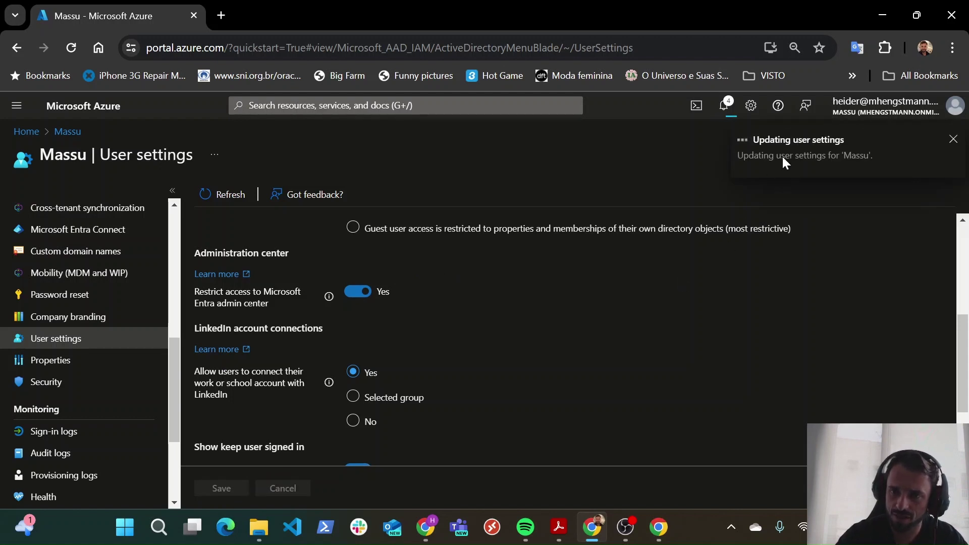
pyautogui.click(71, 47)
pyautogui.click(550, 145)
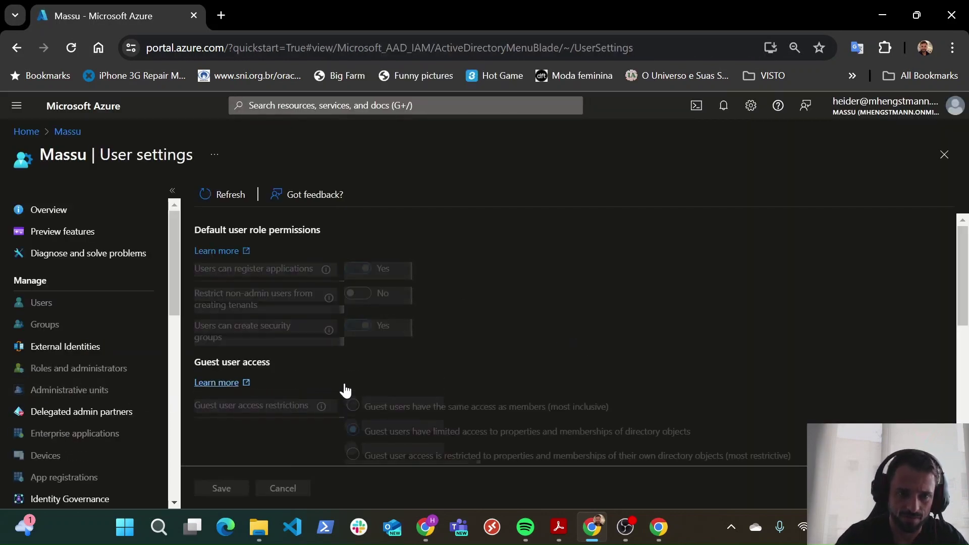
# Confirm in the notifications that the restriction stays Yes, and return to User 1's window.
pyautogui.scroll(-6, 340, 374)
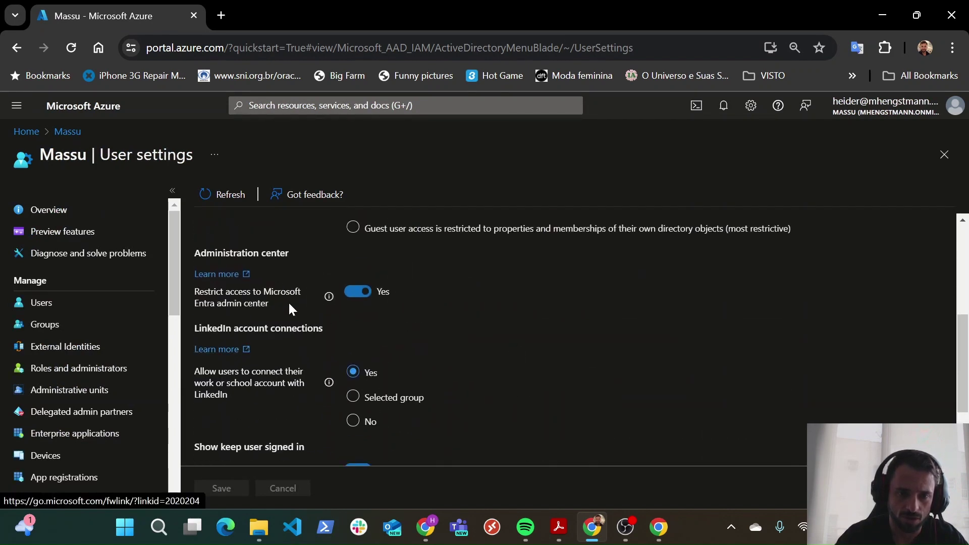
pyautogui.click(724, 105)
pyautogui.click(723, 105)
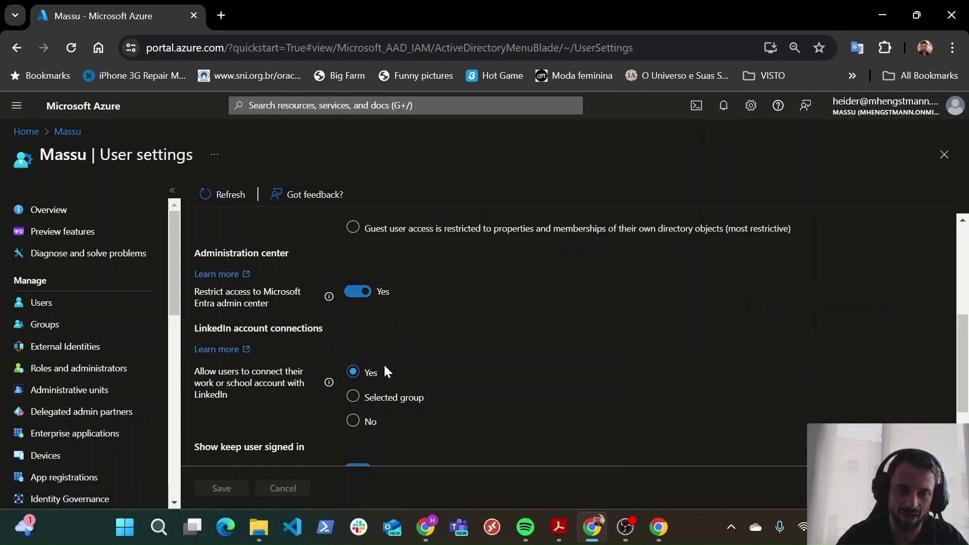
pyautogui.click(656, 535)
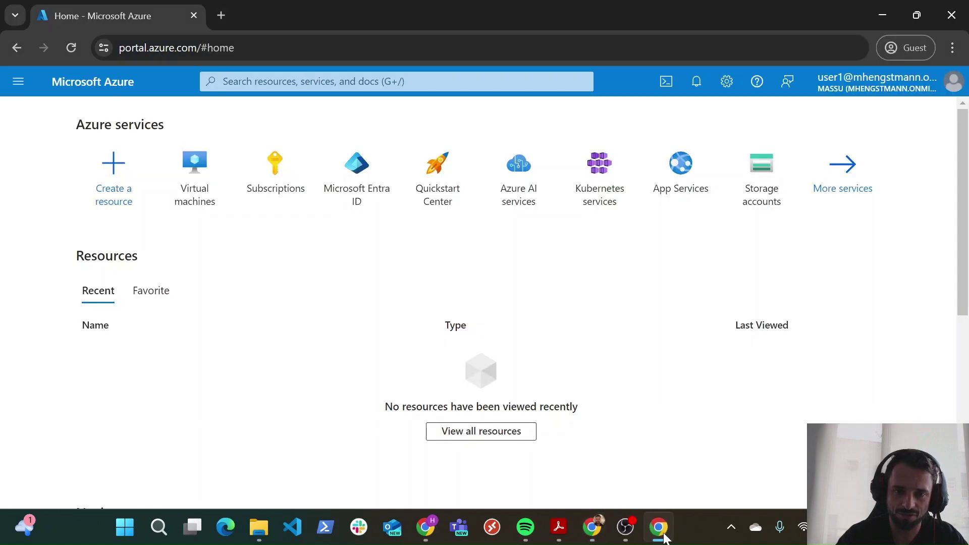
# Reload User 1's home page and open Manage Microsoft Entra ID, which reports no access.
pyautogui.click(72, 50)
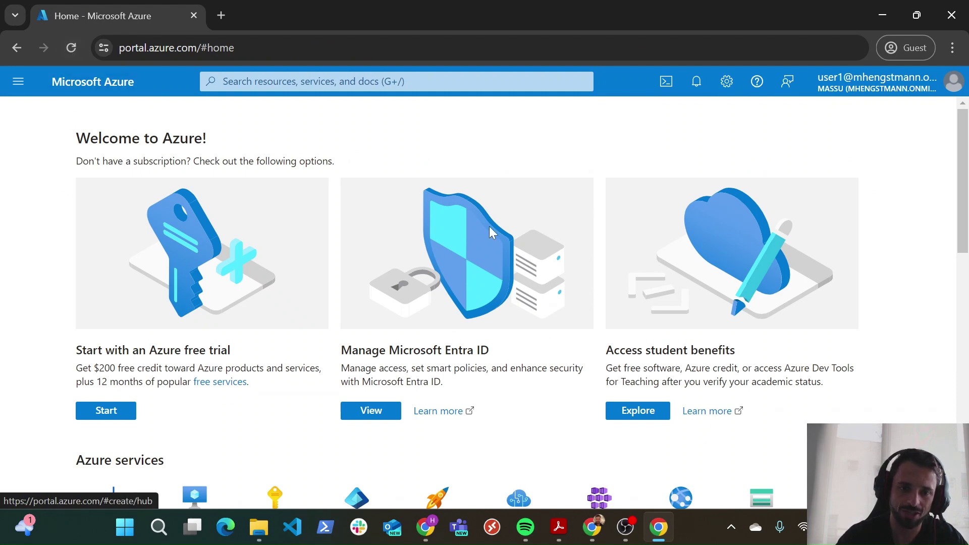
pyautogui.scroll(-1, 493, 232)
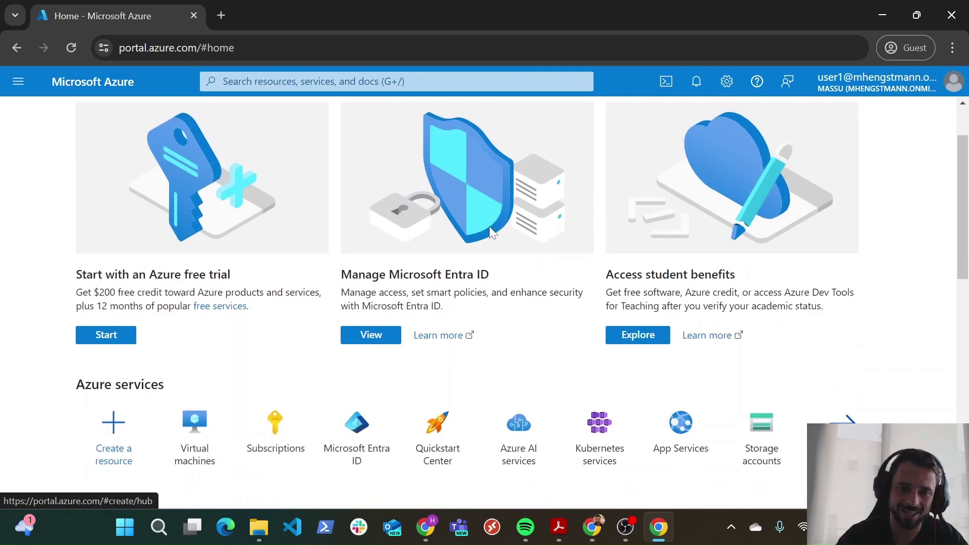
pyautogui.click(371, 335)
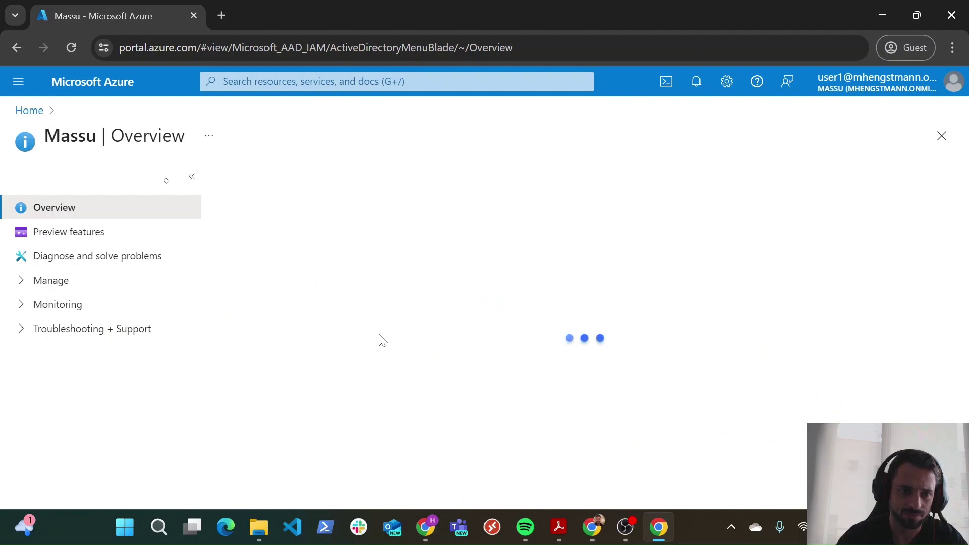